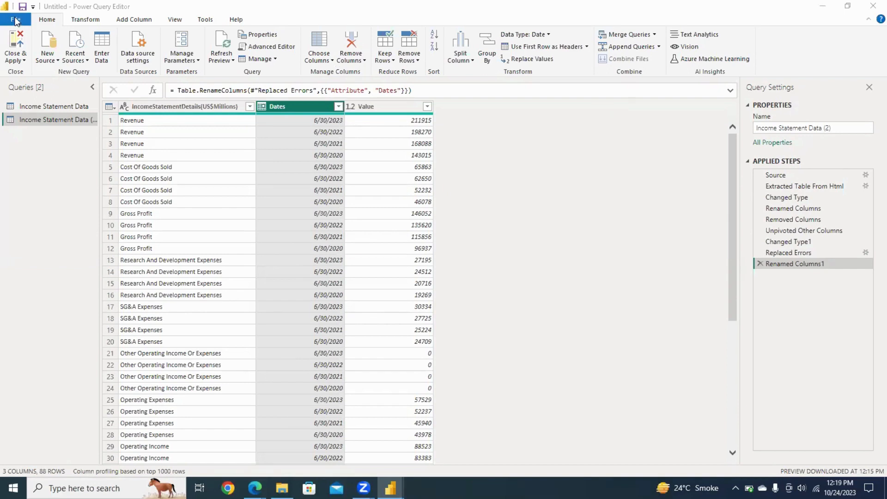
# Step: Compare the columns and applied steps of the Income Statement Data query with those of Income Statement Data (2)
pyautogui.click(81, 23)
pyautogui.click(58, 21)
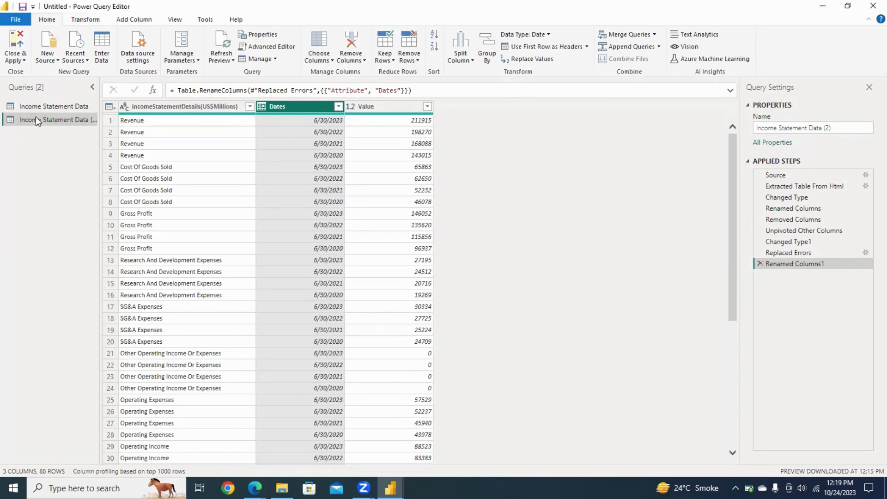
pyautogui.click(60, 106)
pyautogui.click(63, 119)
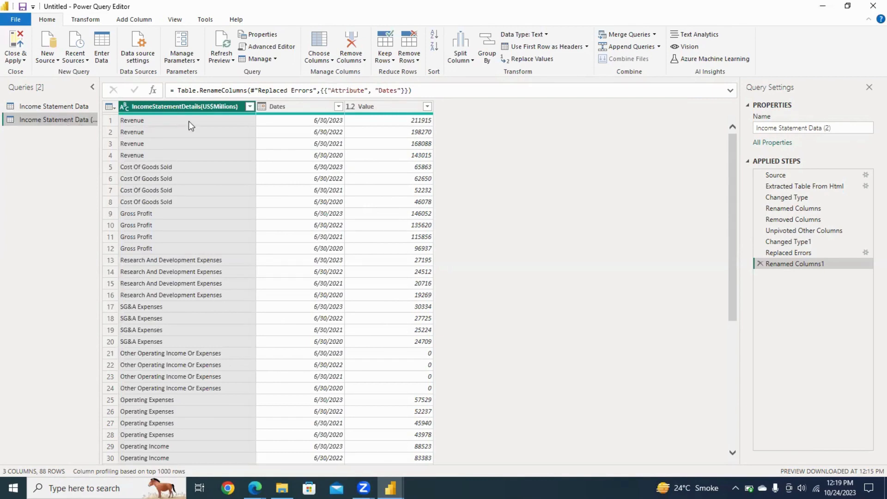
pyautogui.click(46, 107)
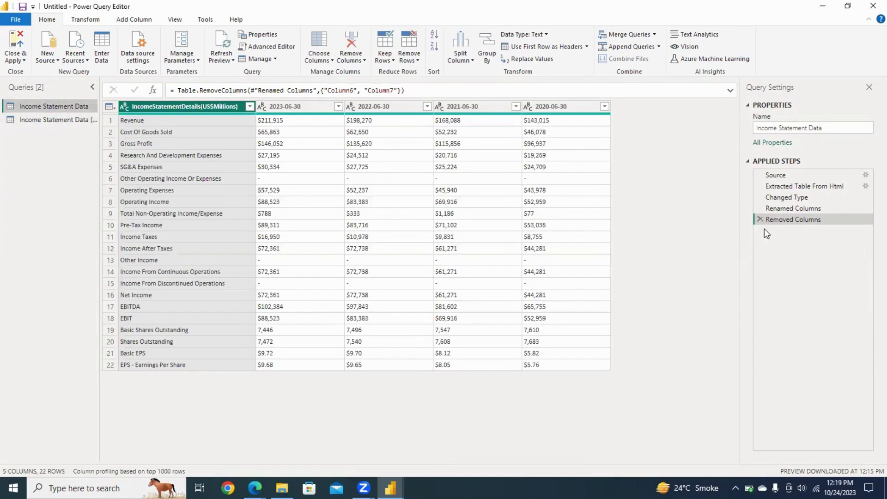
pyautogui.click(39, 122)
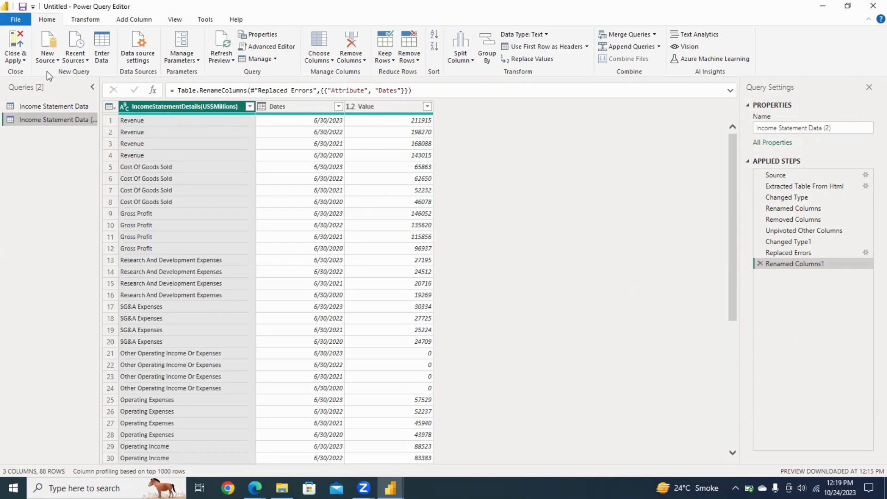
pyautogui.click(55, 107)
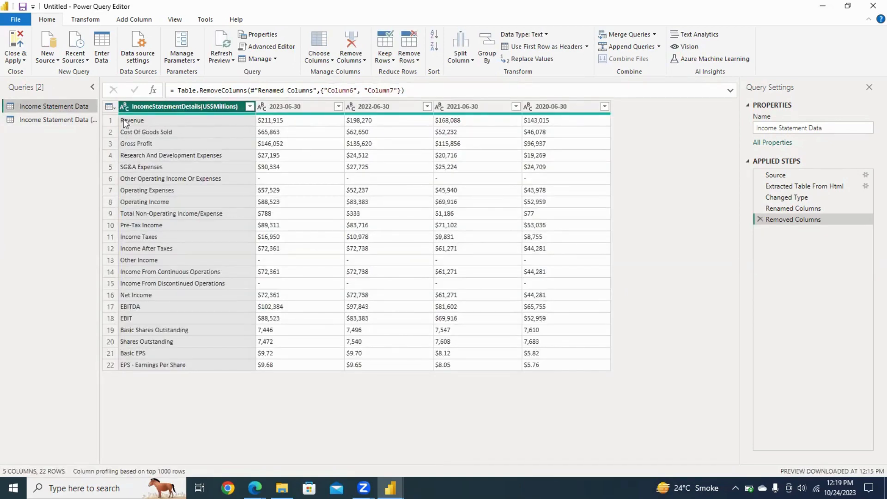
pyautogui.click(66, 120)
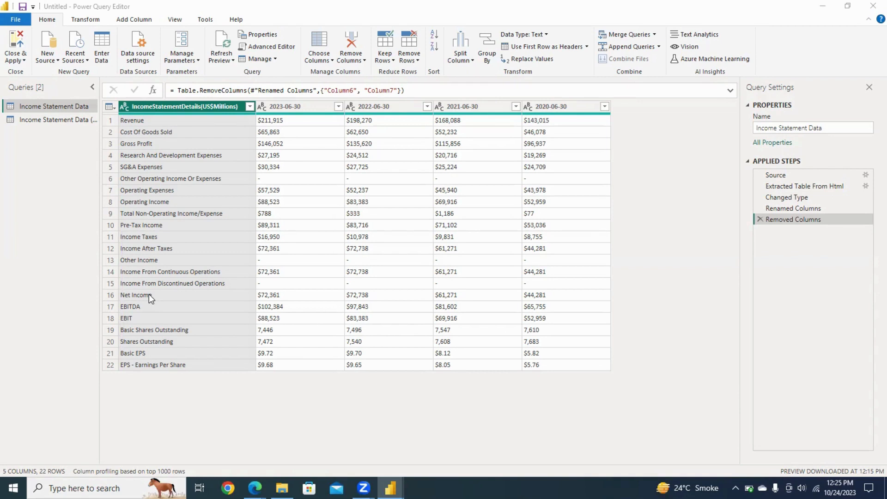
# Step: Add an index column starting from 1 to the Income Statement Data query and make it the first column
pyautogui.click(92, 19)
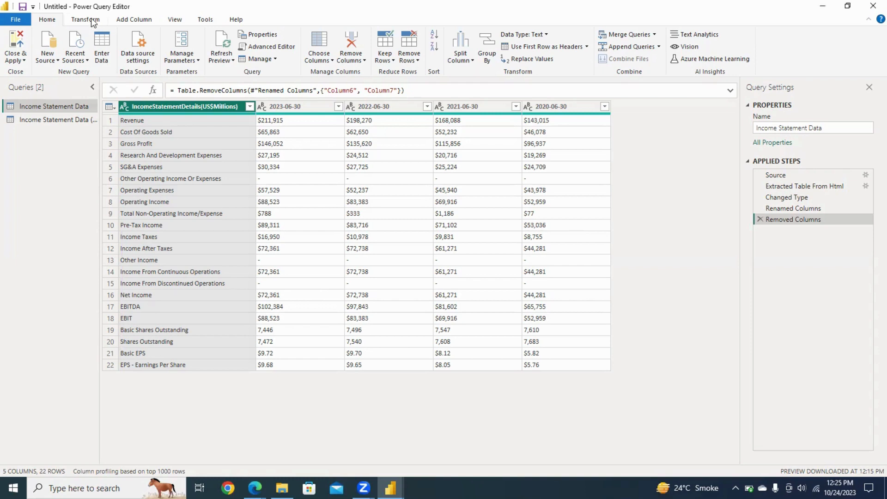
pyautogui.click(91, 20)
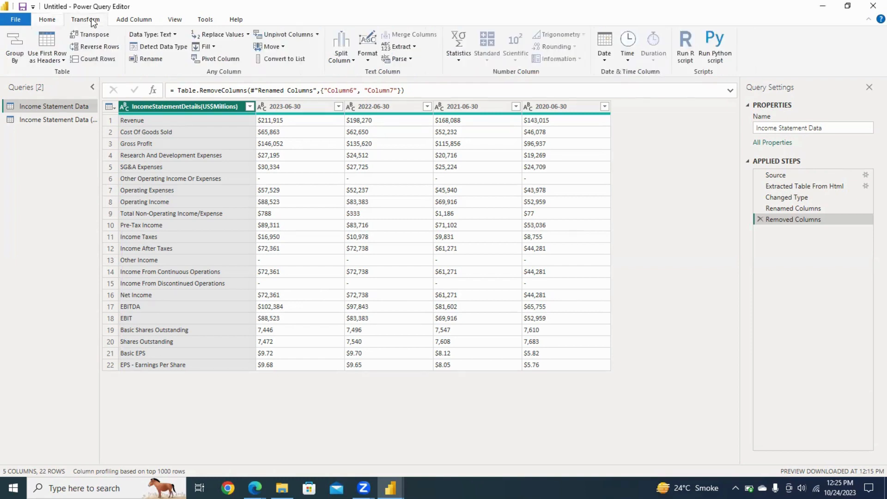
pyautogui.click(132, 20)
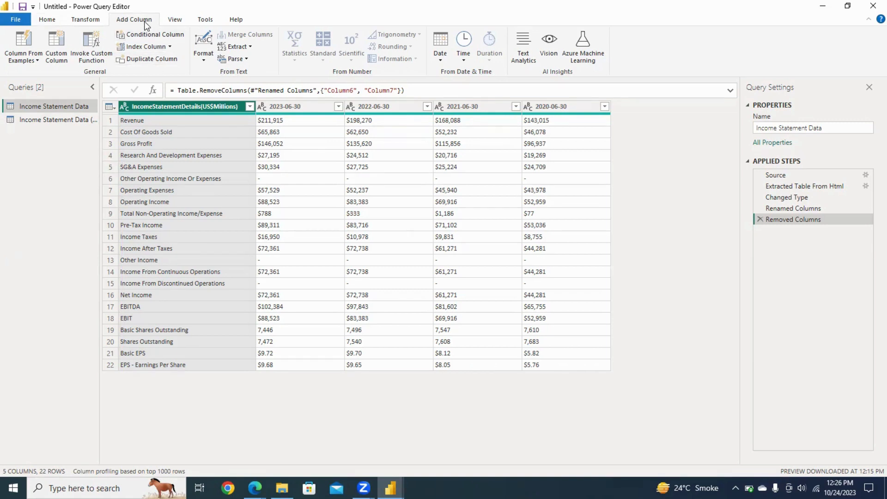
pyautogui.click(167, 48)
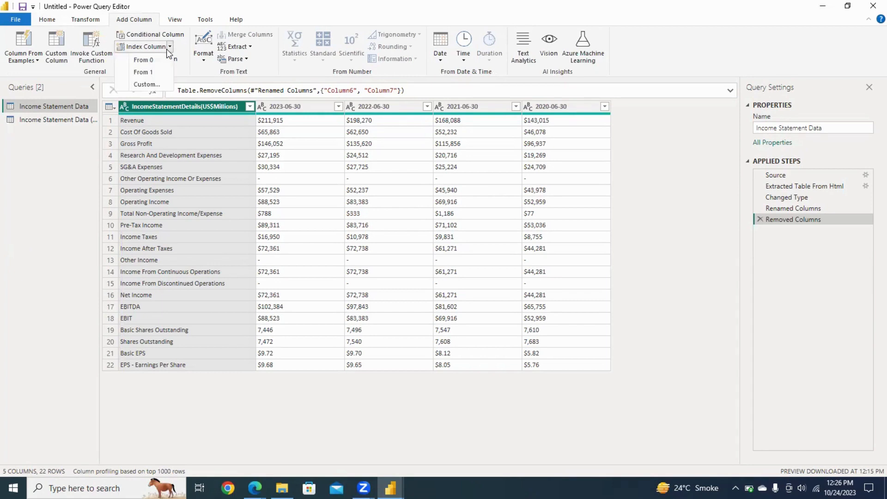
pyautogui.click(144, 72)
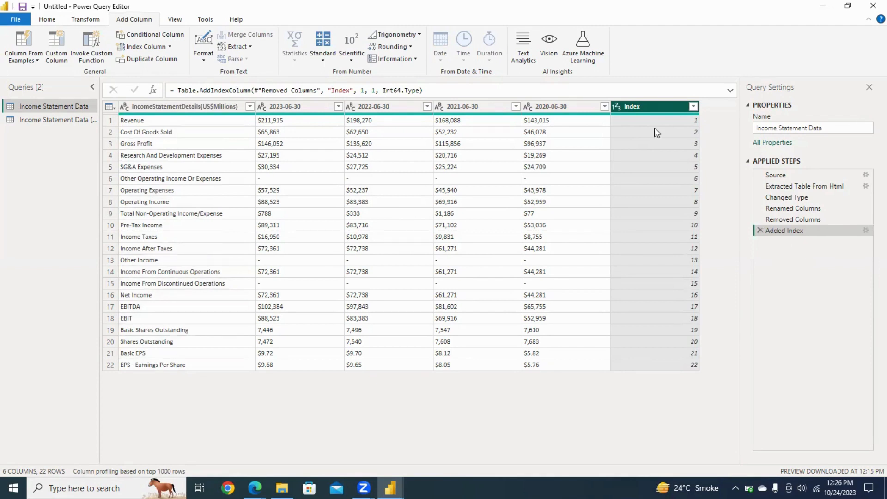
pyautogui.moveTo(650, 106); pyautogui.dragTo(183, 115)
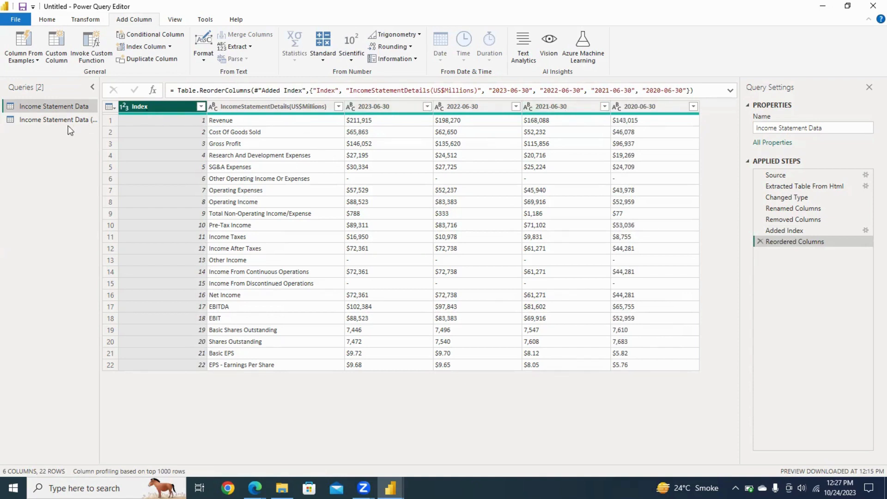
# Step: Apply the query changes and close the Power Query Editor
pyautogui.click(50, 19)
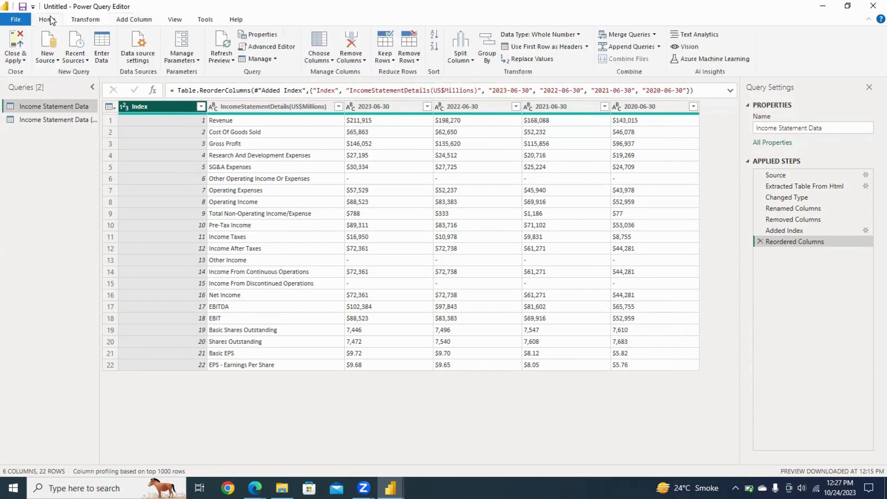
pyautogui.click(22, 60)
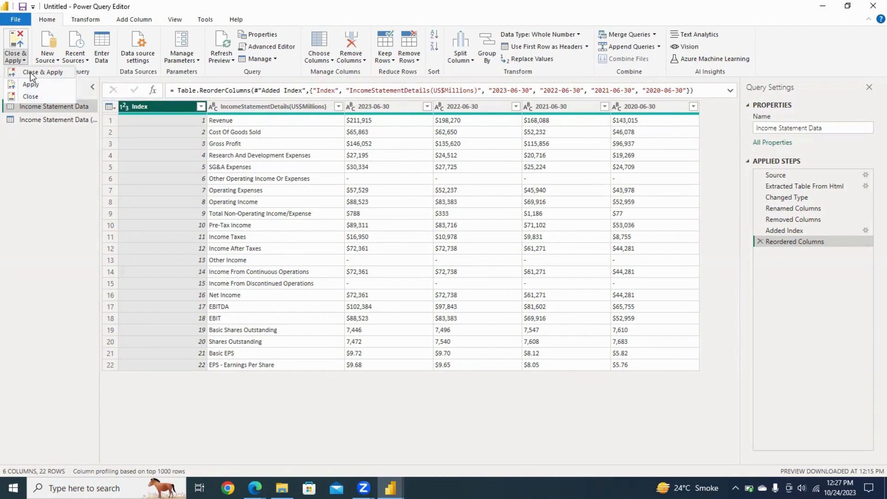
pyautogui.click(30, 72)
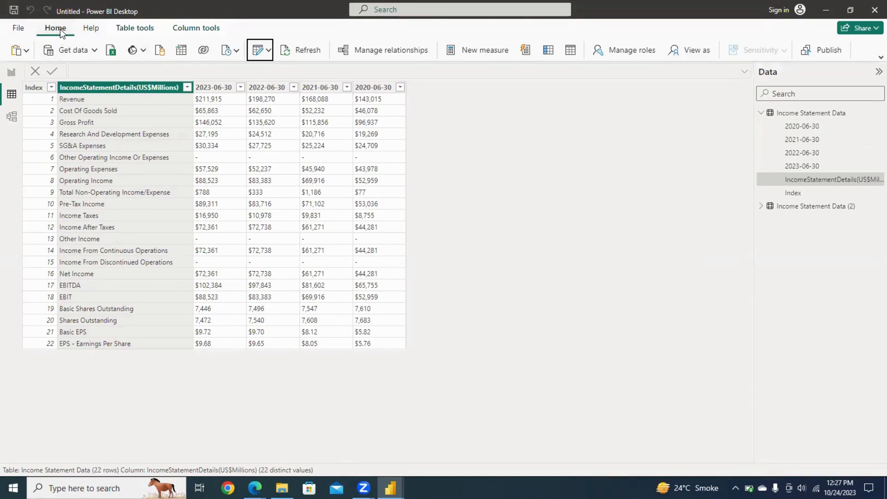
# Step: Review the report canvas, the Income Statement Data records and the relationship between the two tables
pyautogui.click(4, 75)
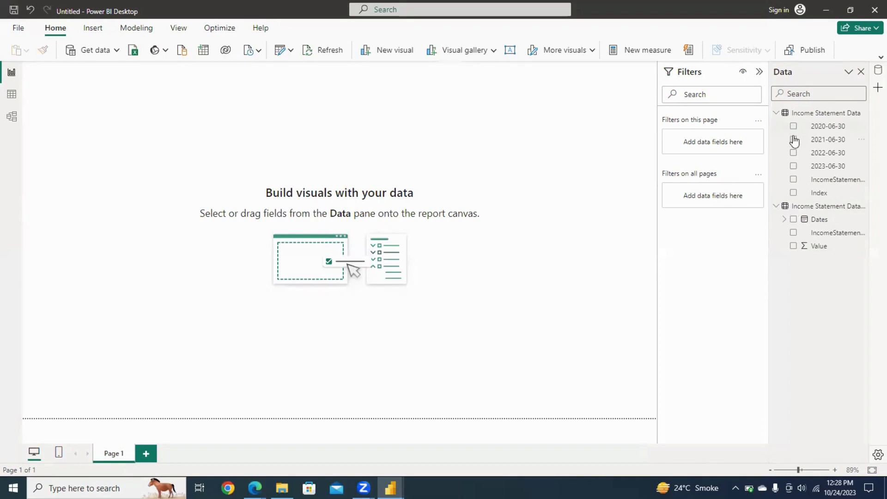
pyautogui.click(12, 97)
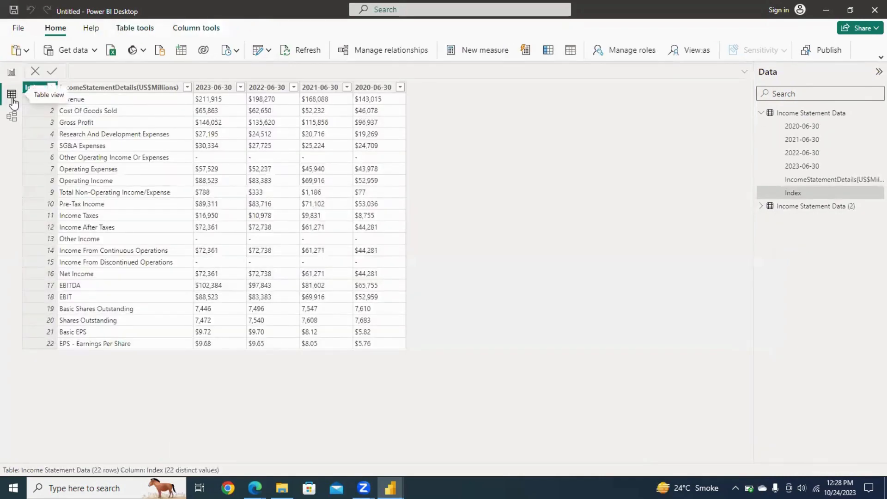
pyautogui.click(12, 118)
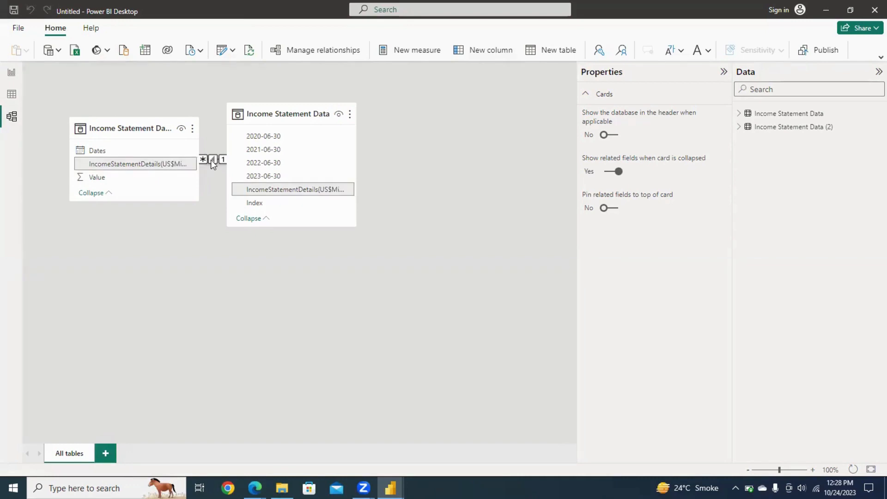
pyautogui.click(12, 82)
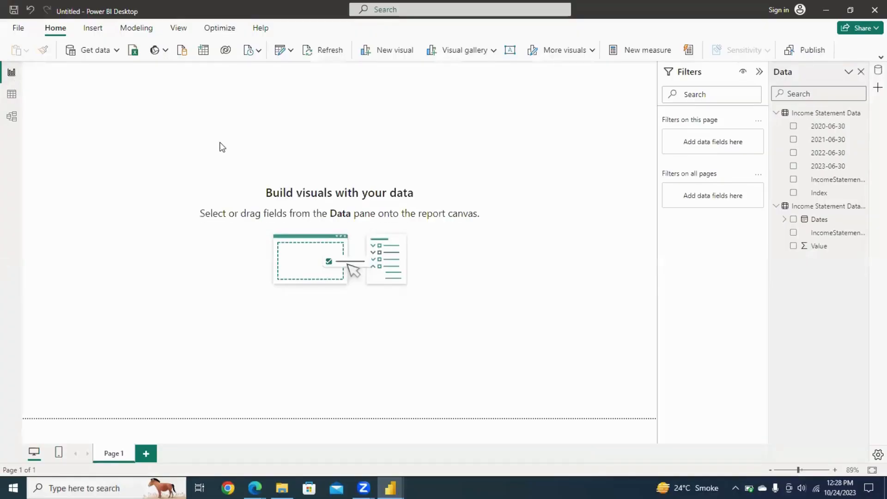
pyautogui.click(11, 97)
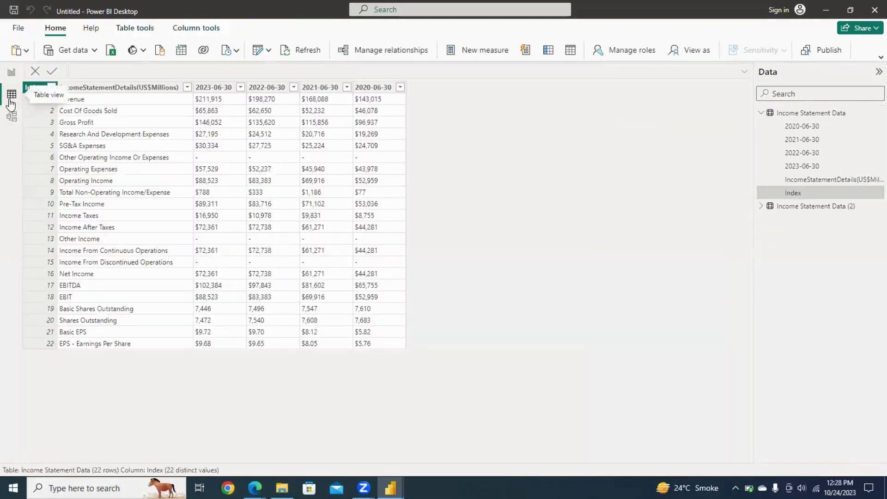
# Step: Set the IncomeStatementDetails(US$Millions) column of Income Statement Data to sort by IncomeStatementDetails(US$Millions)
pyautogui.click(106, 89)
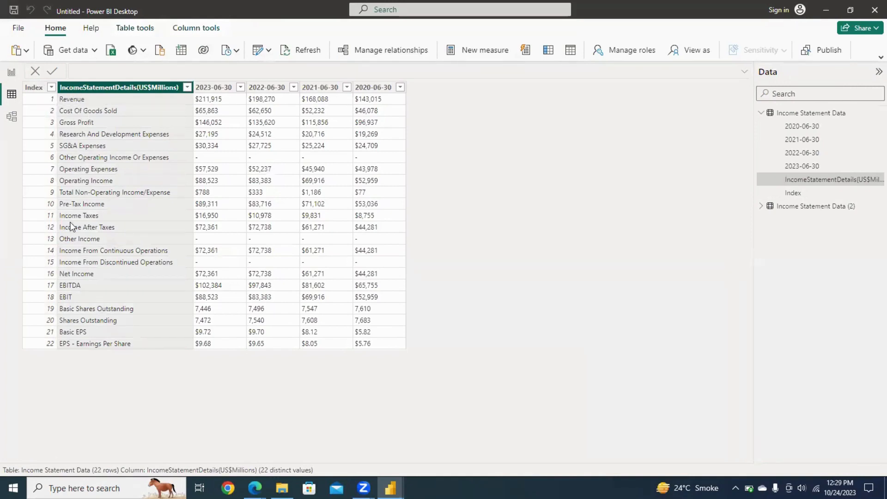
pyautogui.click(11, 72)
pyautogui.click(13, 97)
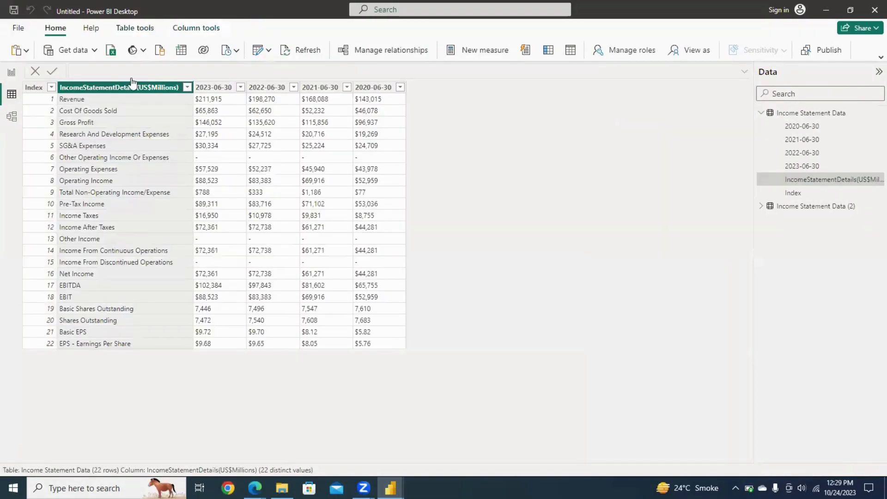
pyautogui.click(201, 27)
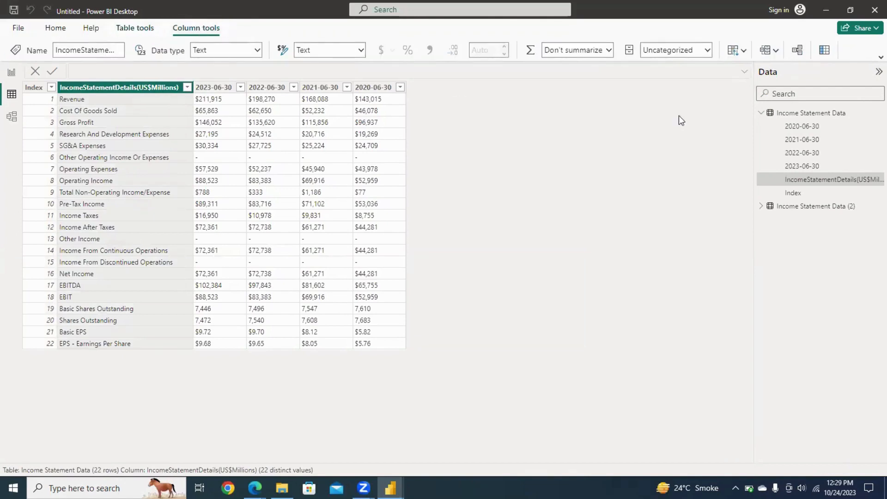
pyautogui.click(872, 61)
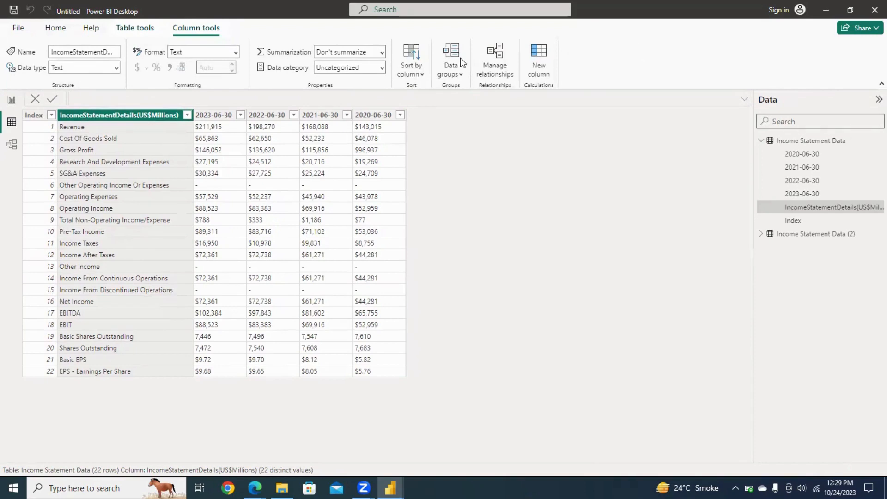
pyautogui.click(420, 76)
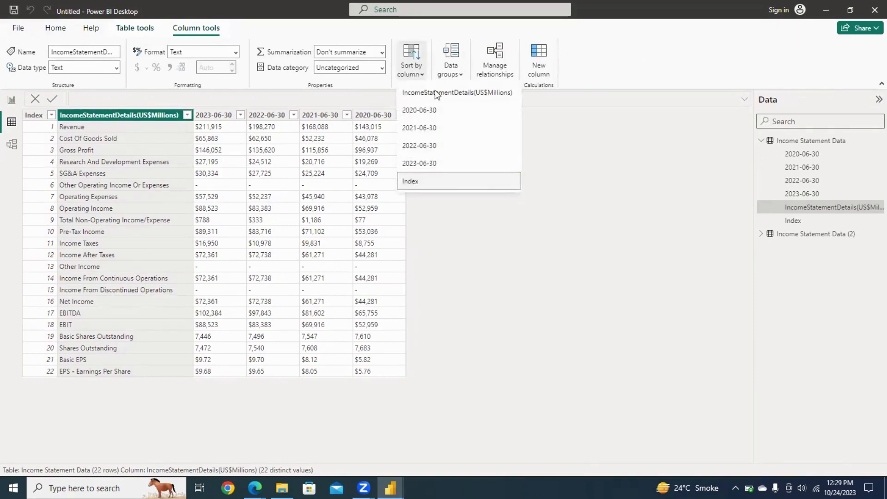
pyautogui.click(437, 94)
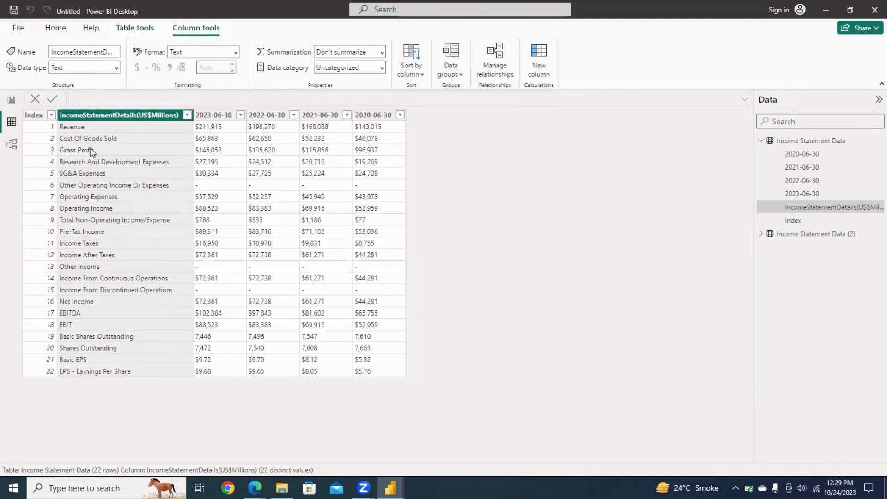
# Step: Insert an empty table visual on report Page 1 and enlarge it to cover most of the page's height
pyautogui.click(11, 100)
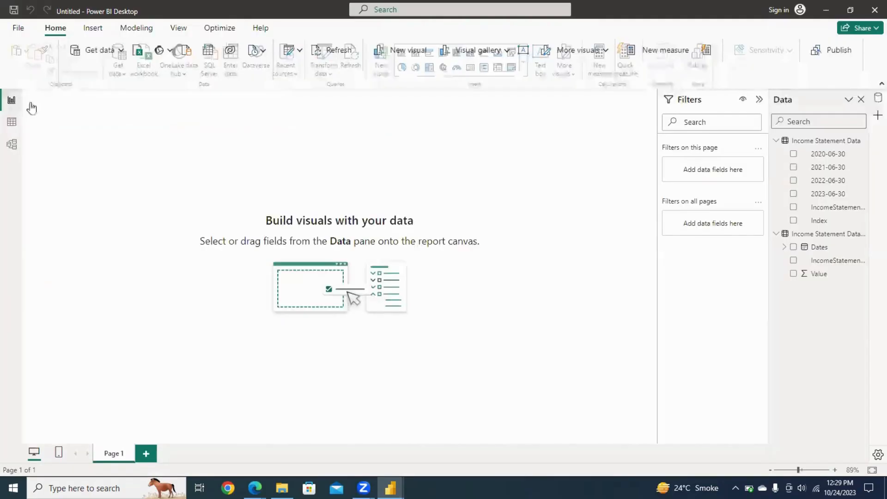
pyautogui.click(504, 69)
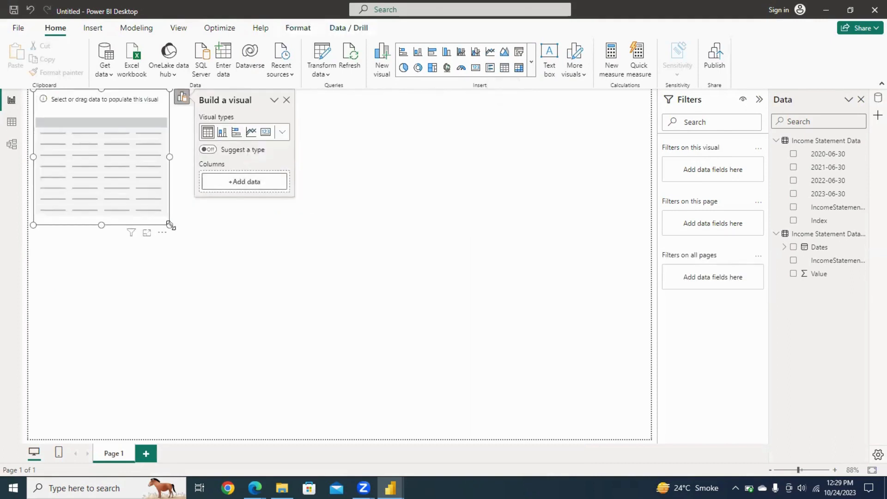
pyautogui.moveTo(170, 225); pyautogui.dragTo(305, 370)
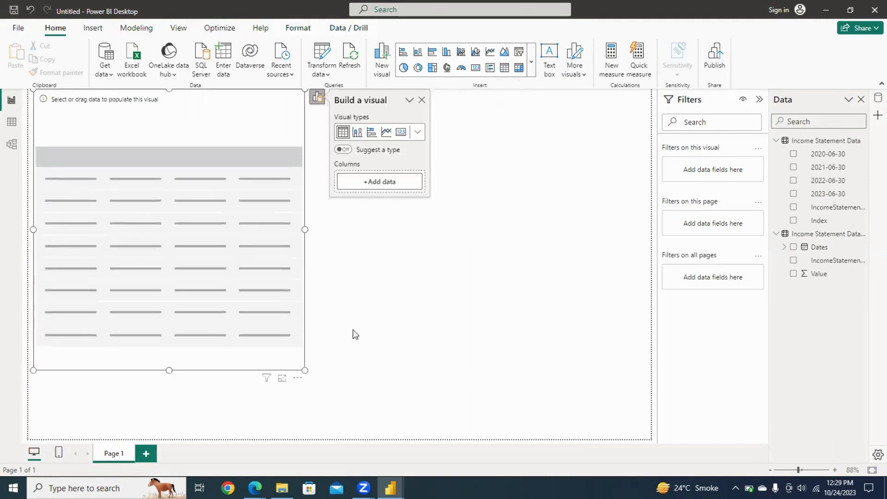
# Step: Add IncomeStatementDetails(US$Millions) from Income Statement Data to the table visual and sort it in descending order
pyautogui.click(369, 185)
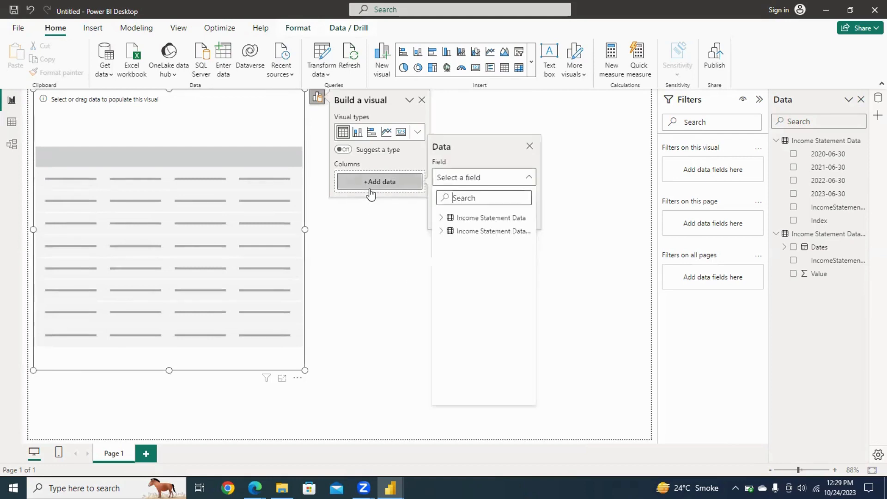
pyautogui.click(443, 224)
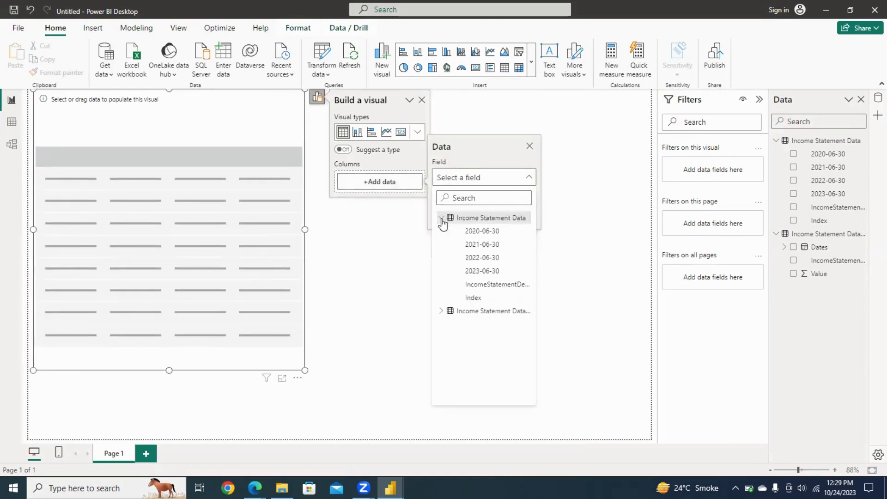
pyautogui.click(496, 285)
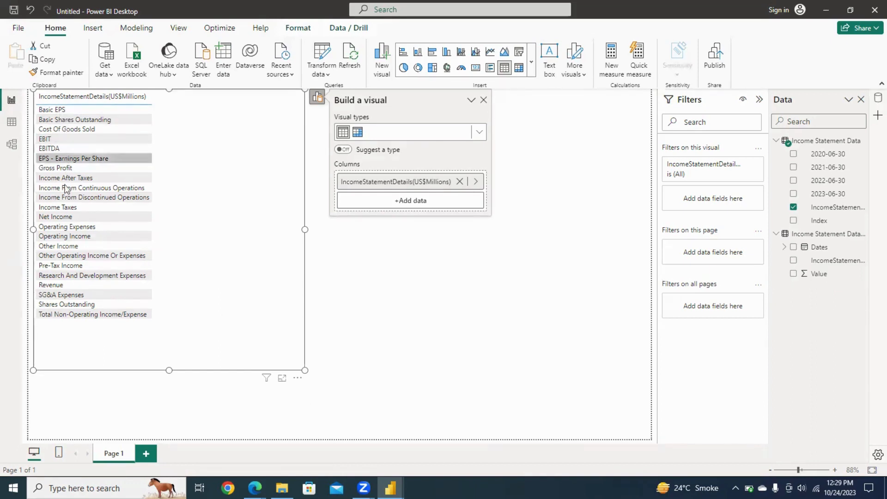
pyautogui.click(65, 236)
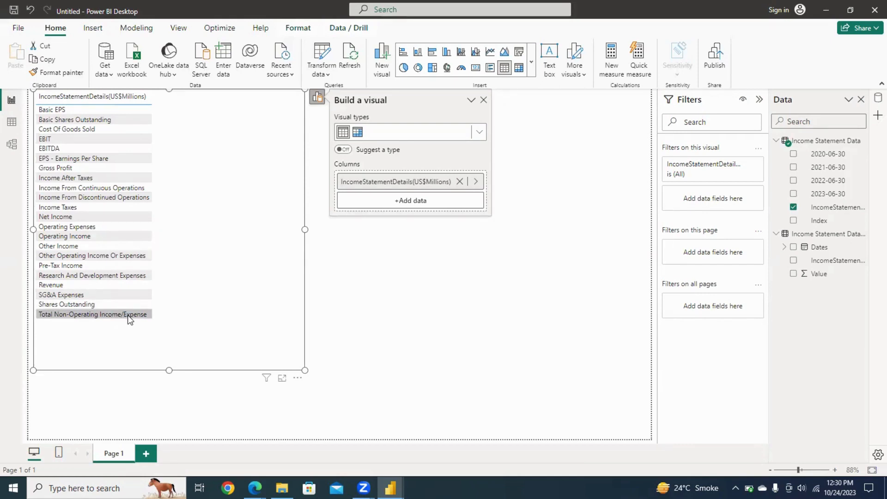
pyautogui.click(50, 101)
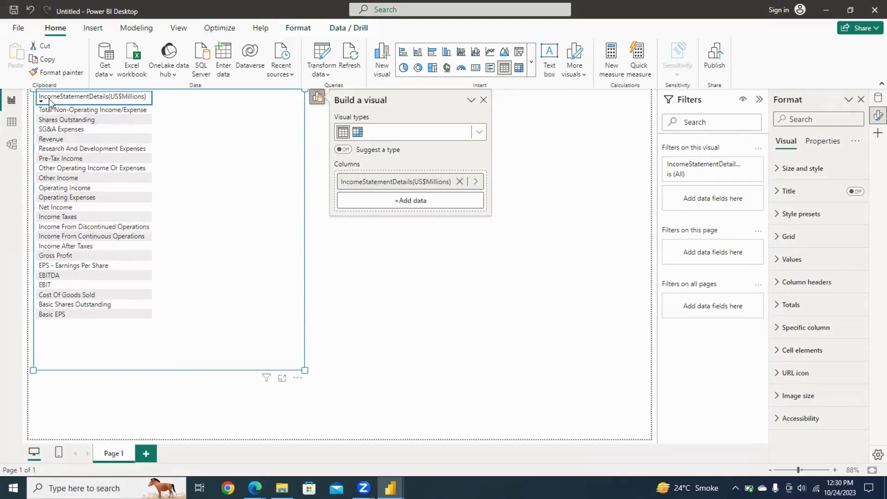
# Step: Set the IncomeStatementDetails(US$Millions) column of Income Statement Data to sort by Index
pyautogui.click(13, 124)
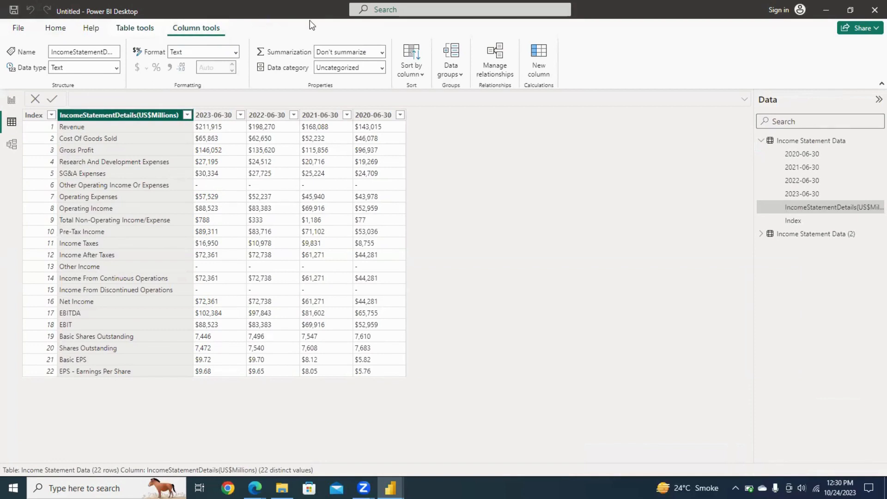
pyautogui.click(420, 77)
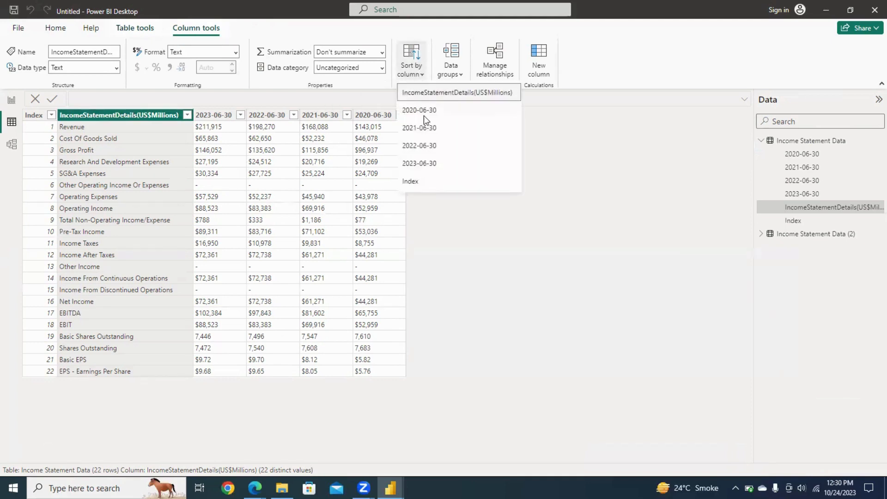
pyautogui.click(420, 182)
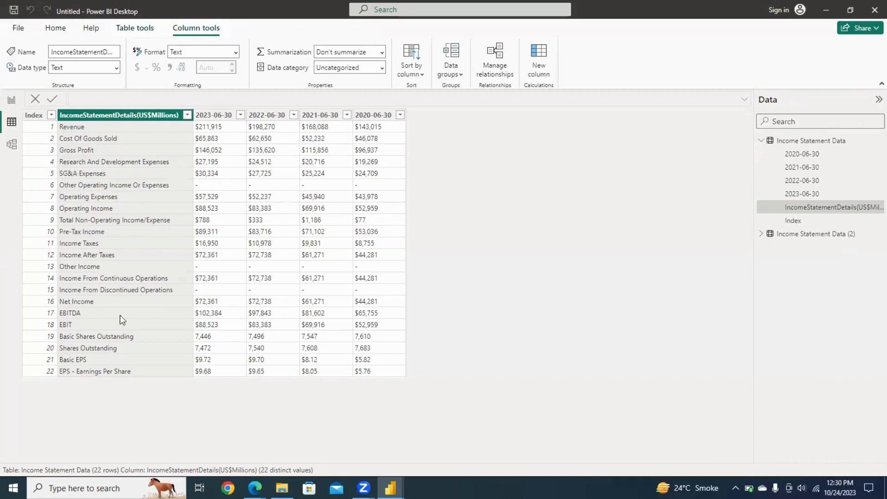
# Step: Sort the existing table visual on Page 1 by IncomeStatementDetails(US$Millions) in ascending order
pyautogui.click(8, 102)
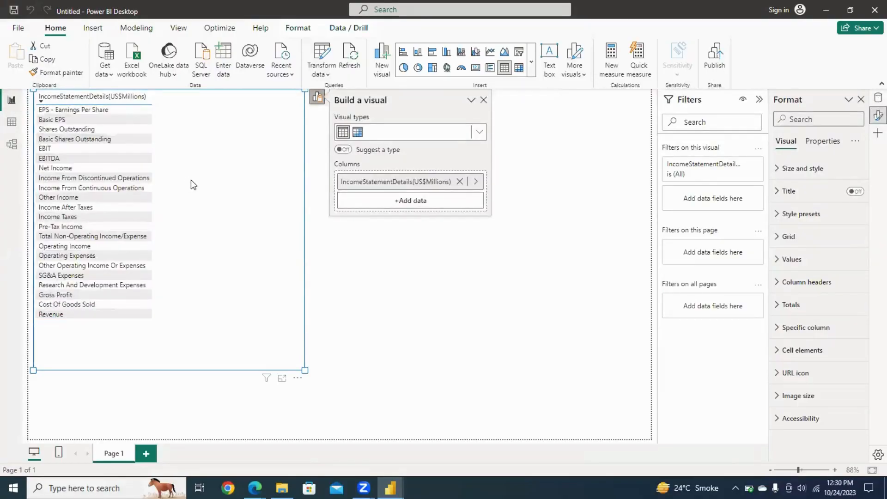
pyautogui.click(45, 100)
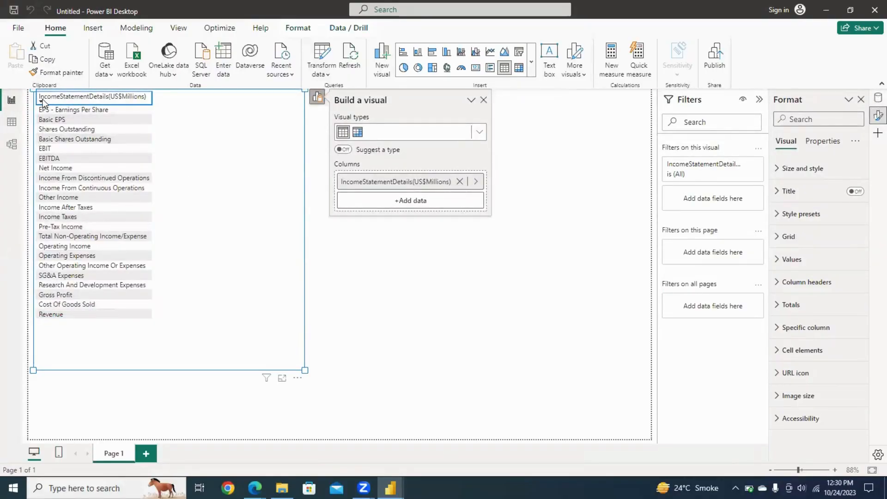
pyautogui.doubleClick(45, 103)
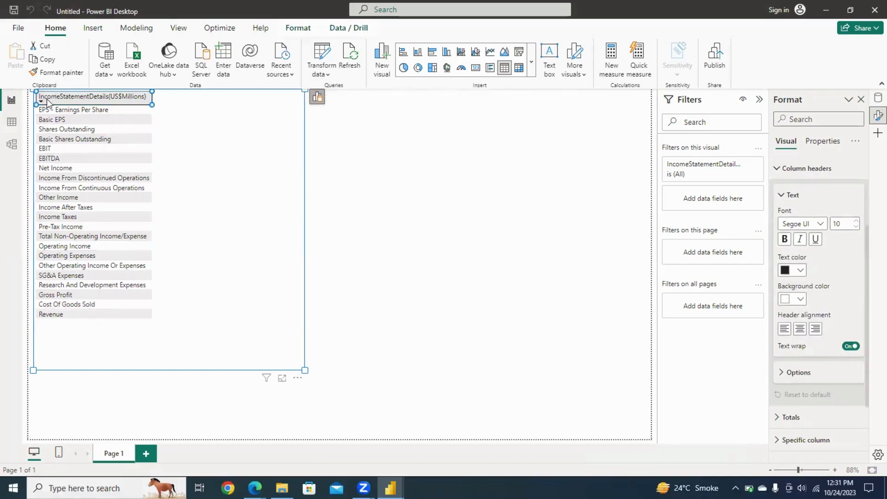
pyautogui.click(46, 101)
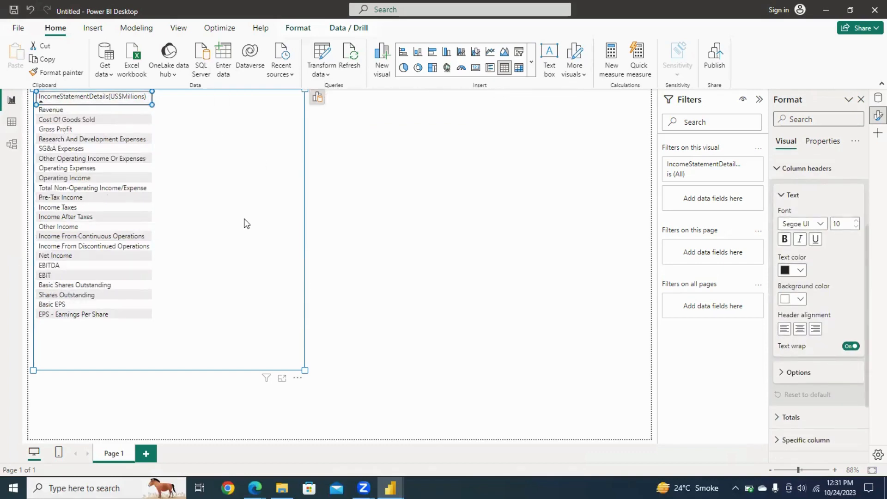
pyautogui.click(357, 261)
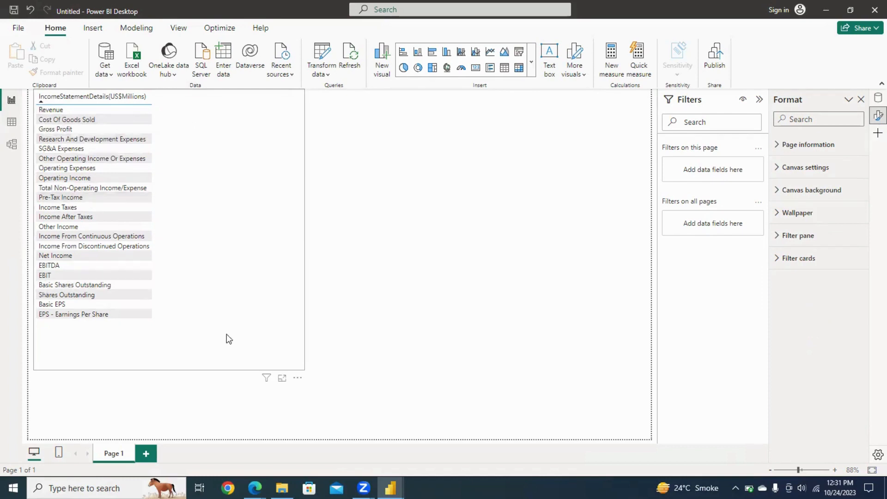
# Step: Replace the table visual on Page 1 with a new empty table visual, enlarged to cover most of the page's height
pyautogui.click(288, 360)
pyautogui.click(298, 378)
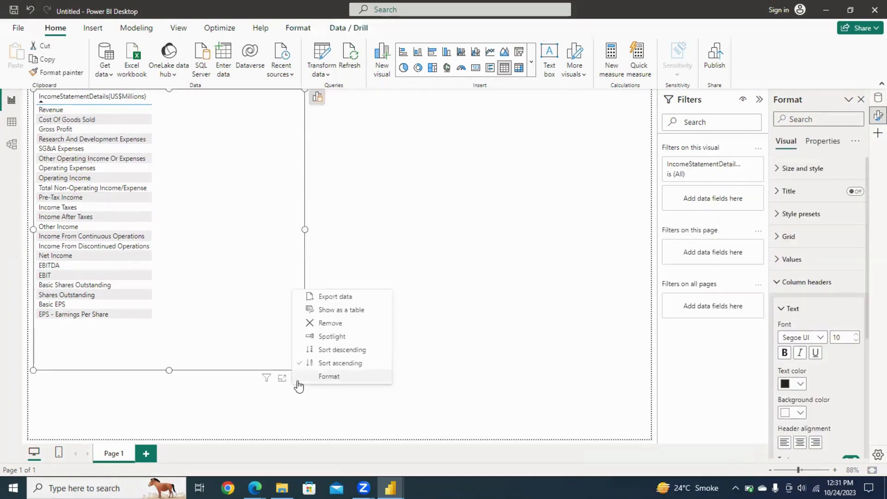
pyautogui.click(338, 325)
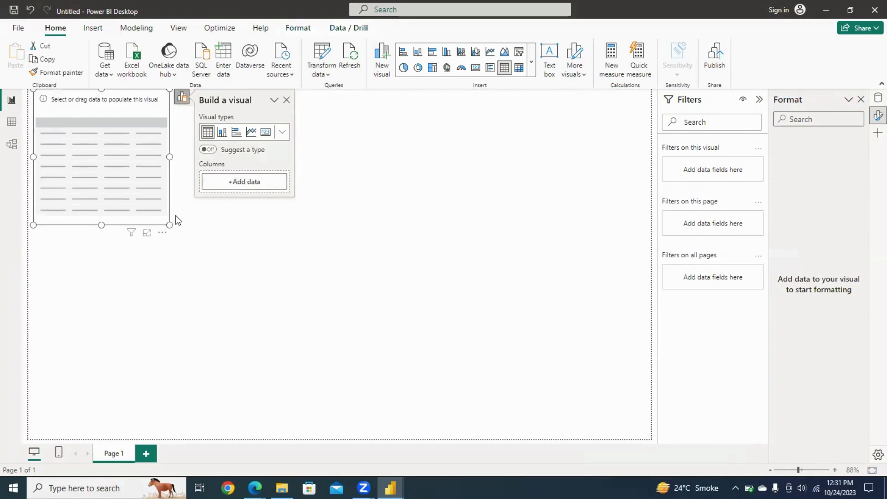
pyautogui.moveTo(169, 224); pyautogui.dragTo(250, 368)
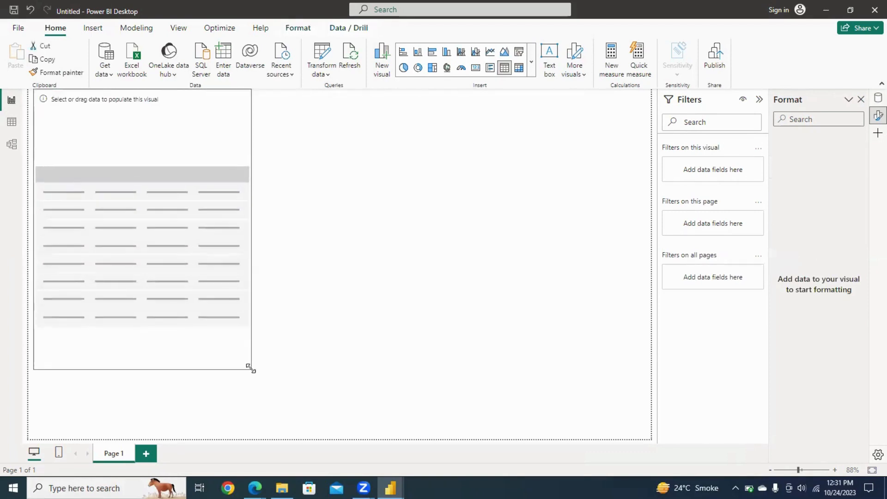
# Step: Add IncomeStatementDetails(US$Millions) from Income Statement Data as the first column of the new table visual
pyautogui.click(317, 181)
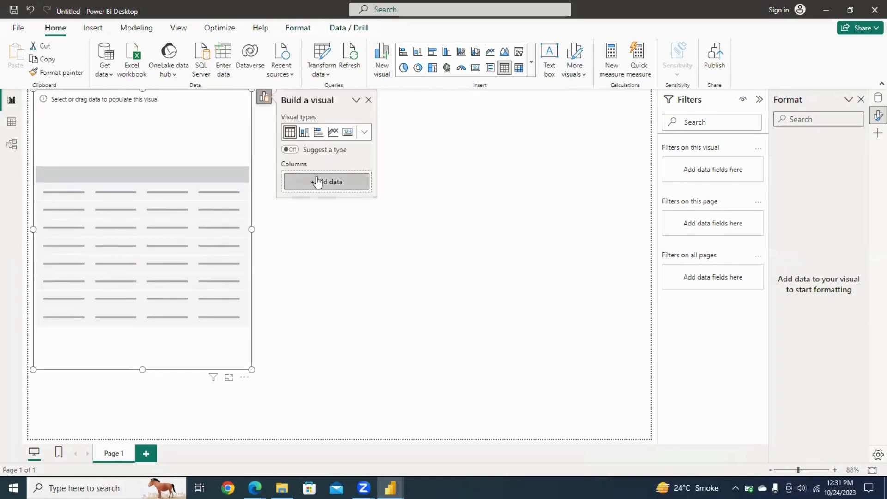
pyautogui.click(389, 218)
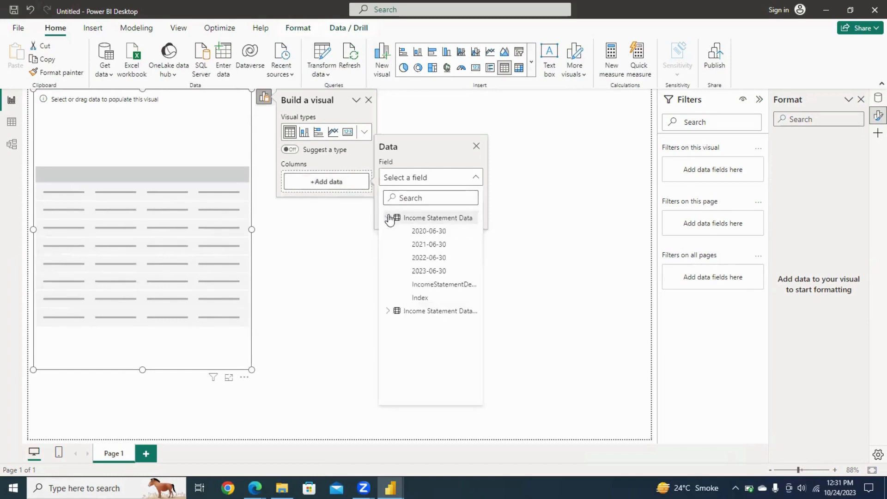
pyautogui.click(432, 285)
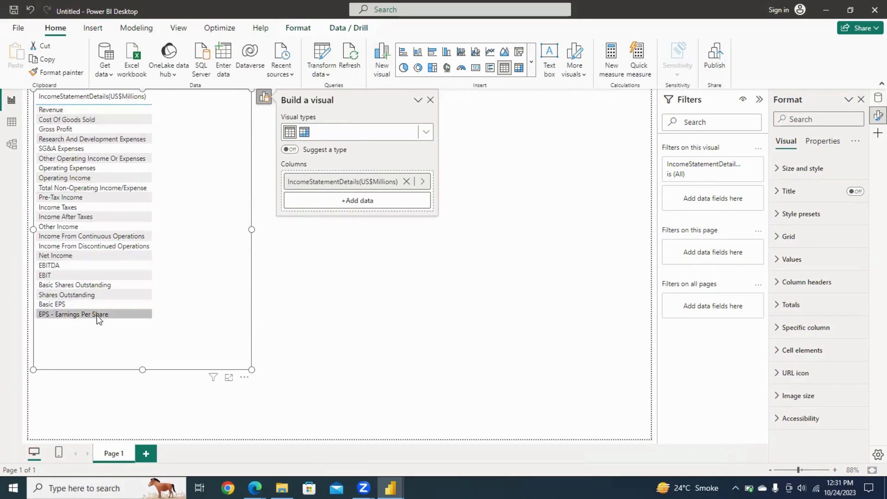
# Step: Add the 2020-06-30 and 2021-06-30 fields from Income Statement Data to the table visual's columns
pyautogui.click(317, 206)
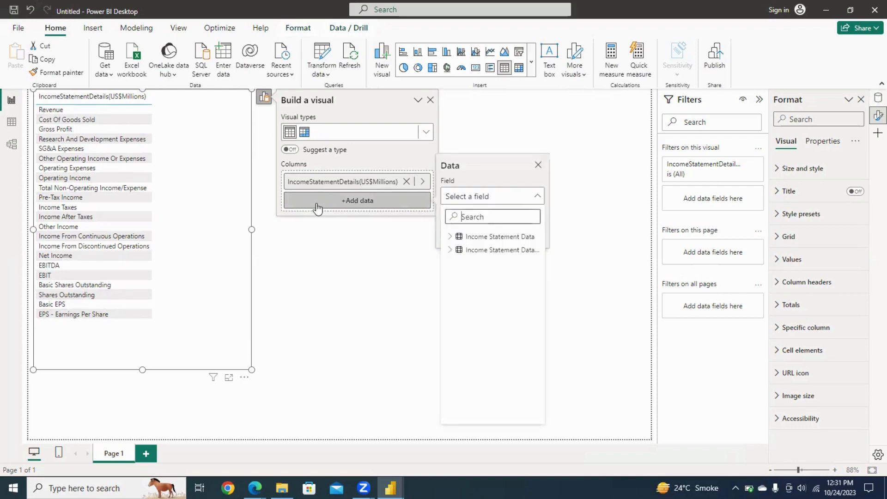
pyautogui.click(450, 237)
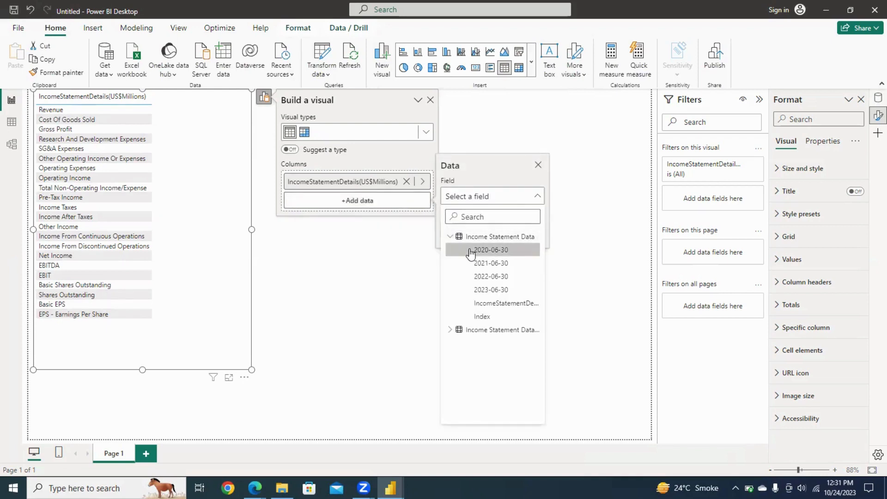
pyautogui.click(471, 252)
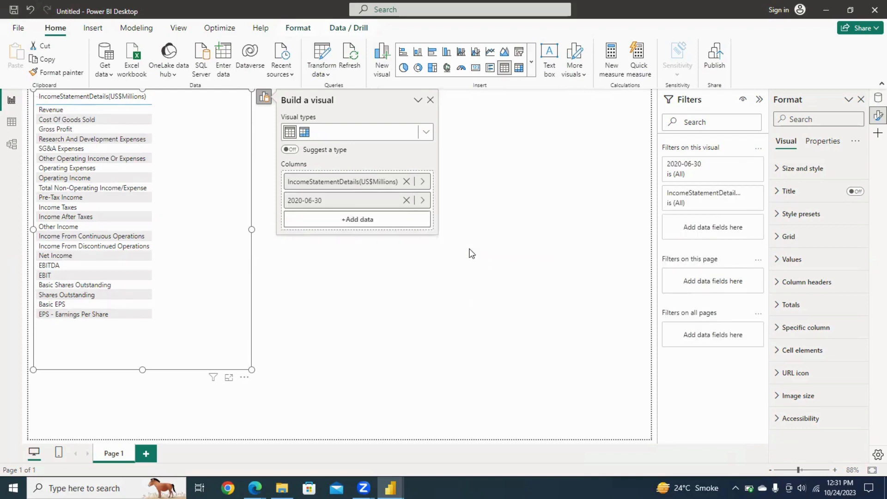
pyautogui.click(373, 225)
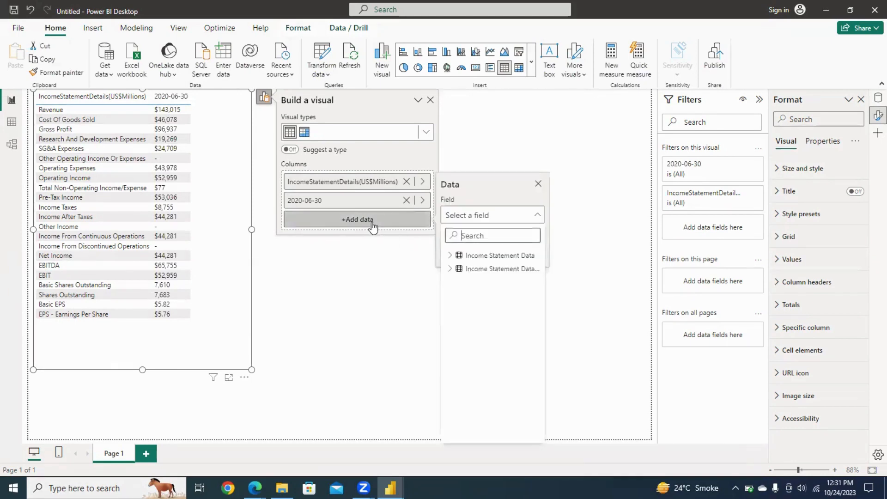
pyautogui.click(451, 257)
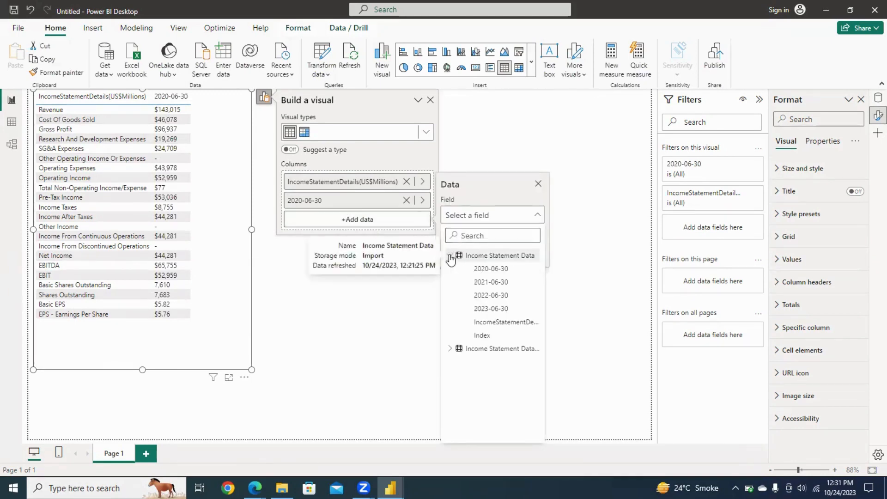
pyautogui.click(479, 281)
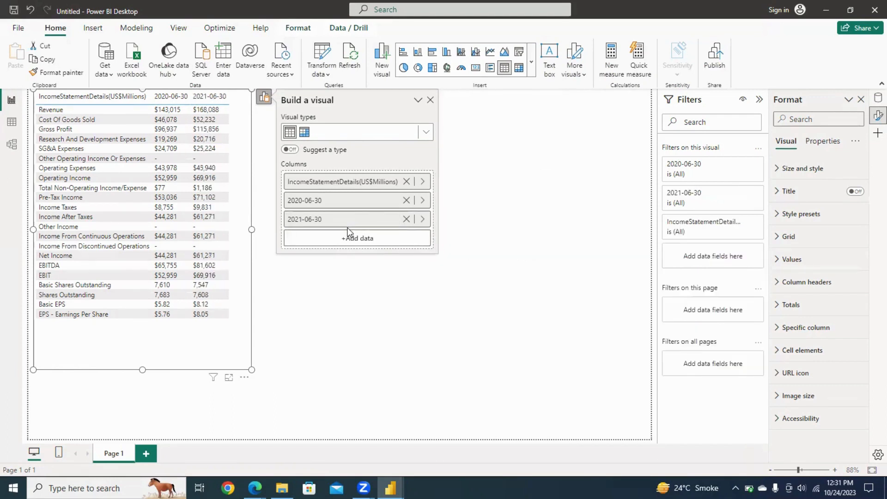
# Step: Add the 2022-06-30 and 2023-06-30 fields to the table visual and widen the visual to fit all year columns
pyautogui.click(351, 238)
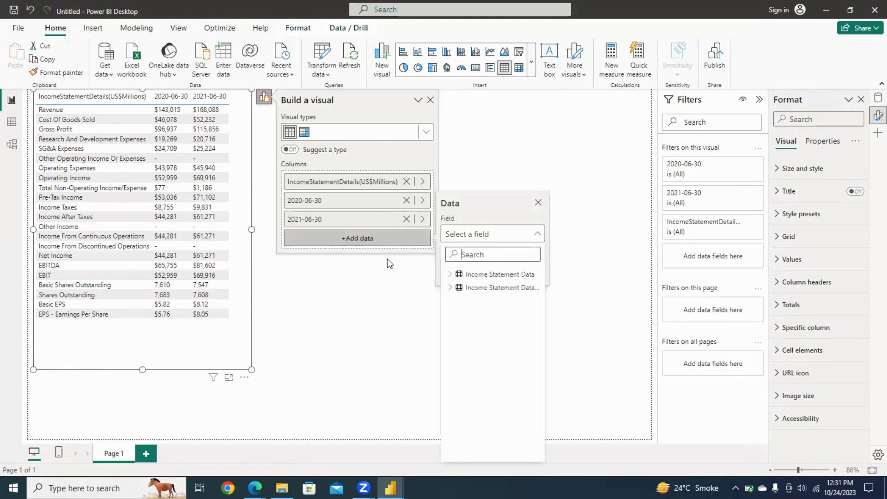
pyautogui.click(452, 274)
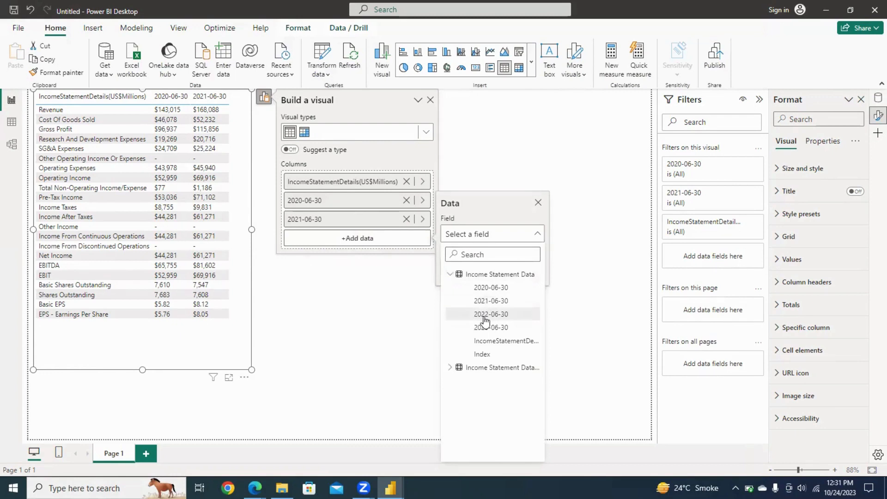
pyautogui.click(483, 314)
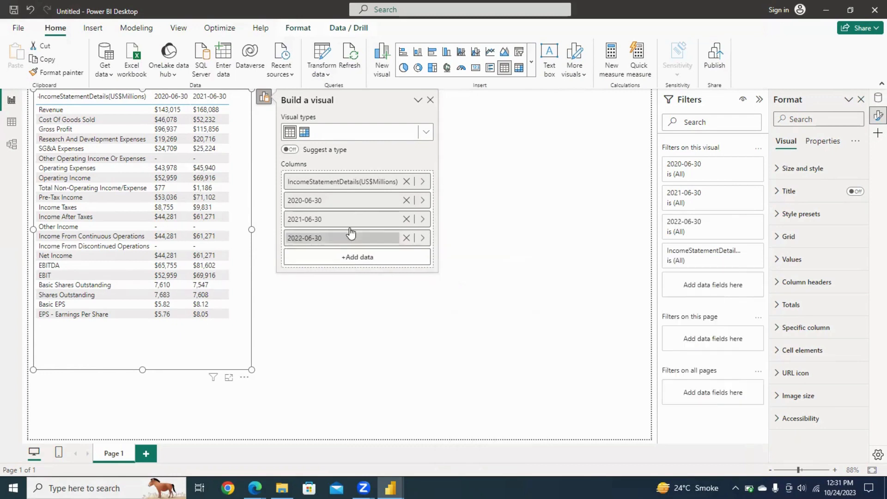
pyautogui.click(366, 261)
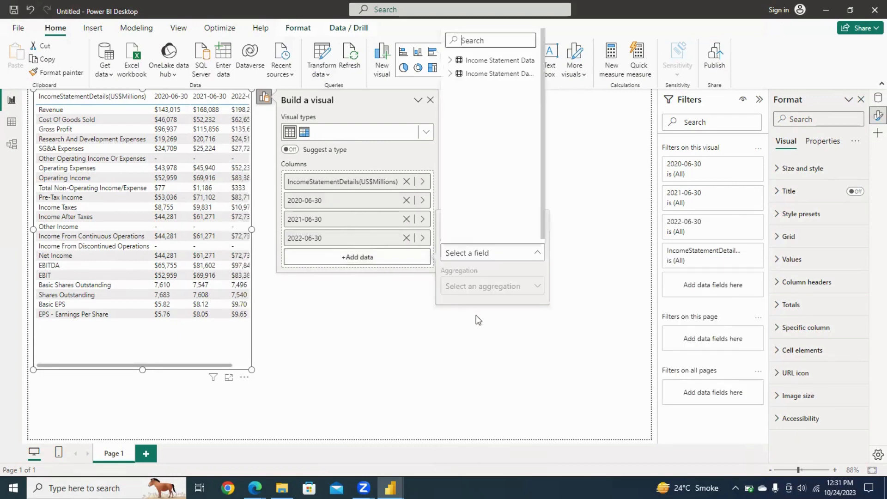
pyautogui.click(450, 61)
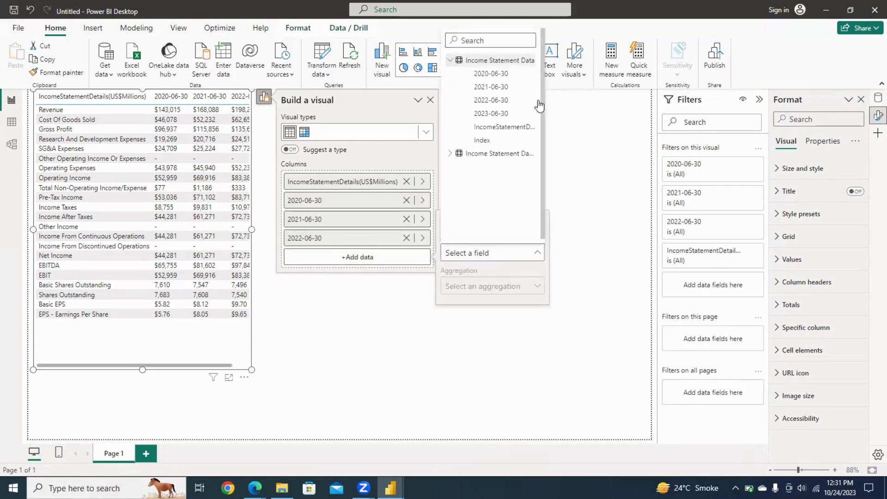
pyautogui.click(505, 113)
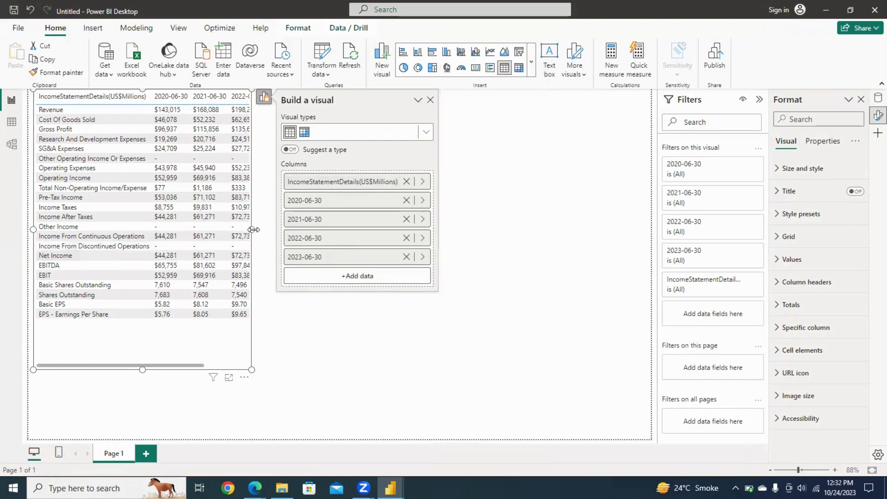
pyautogui.moveTo(253, 230); pyautogui.dragTo(346, 251)
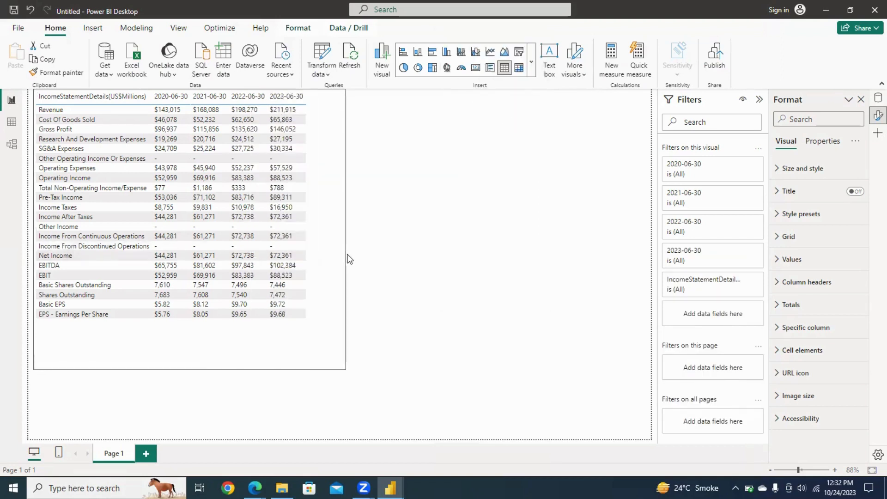
pyautogui.click(300, 234)
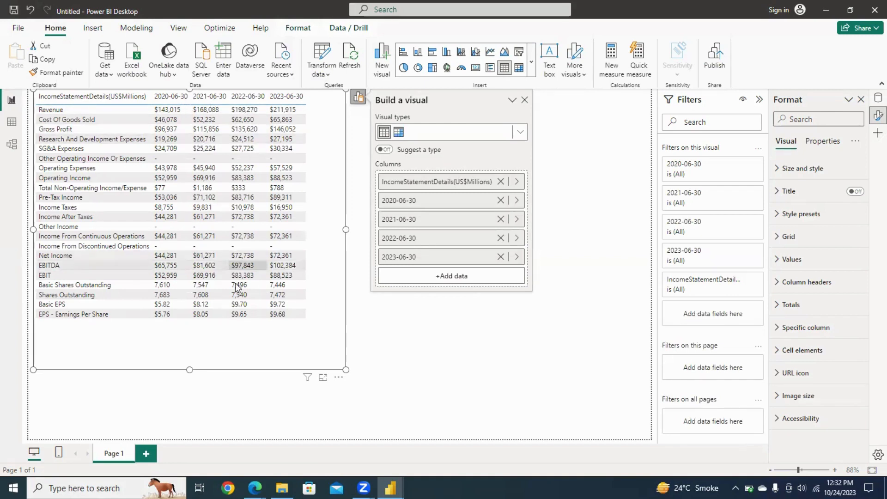
# Step: Examine the table visual in focus mode, then widen its IncomeStatementDetails(US$Millions) column slightly on the report page
pyautogui.click(323, 378)
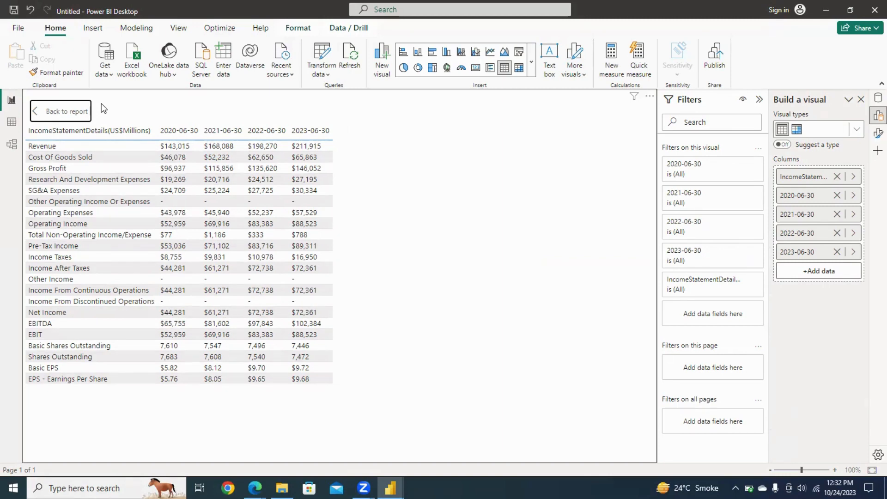
pyautogui.click(53, 116)
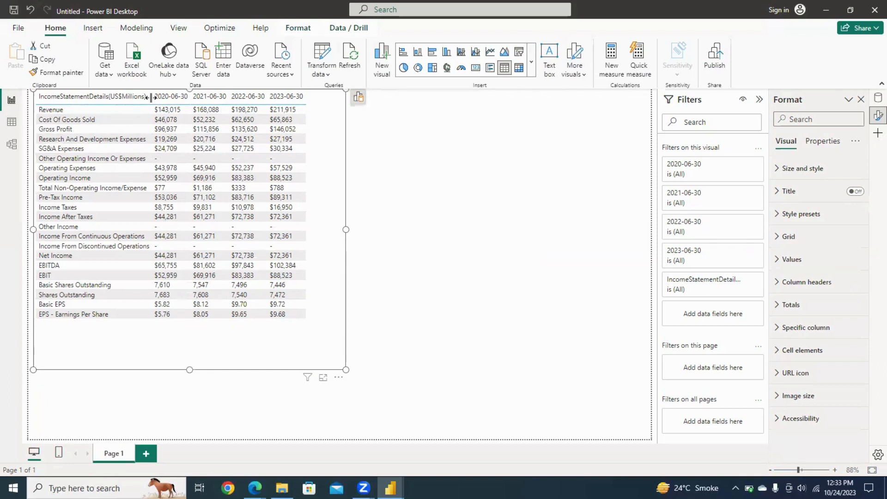
pyautogui.moveTo(151, 101)
pyautogui.mouseDown()
pyautogui.moveTo(177, 102)
pyautogui.moveTo(159, 102)
pyautogui.moveTo(168, 102)
pyautogui.mouseUp()
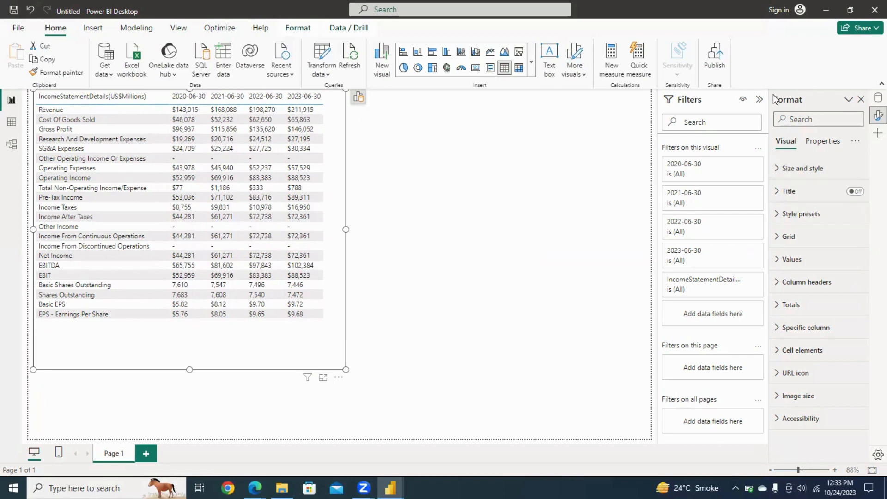
# Step: Collapse the filter pane and format the table visual's values with font size 12 and bold
pyautogui.click(759, 100)
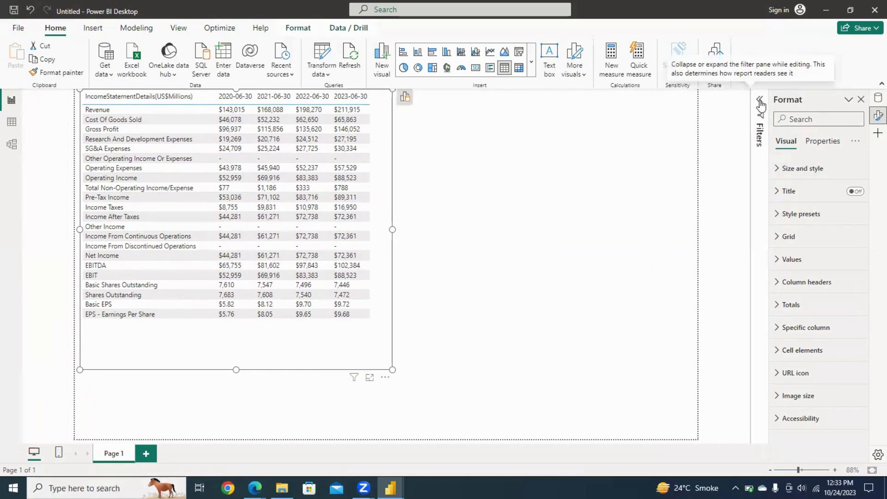
pyautogui.click(776, 258)
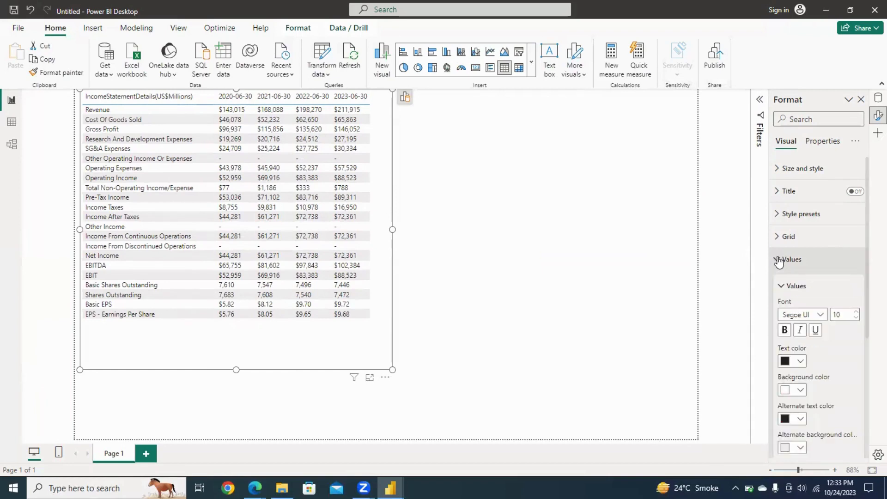
pyautogui.click(856, 312)
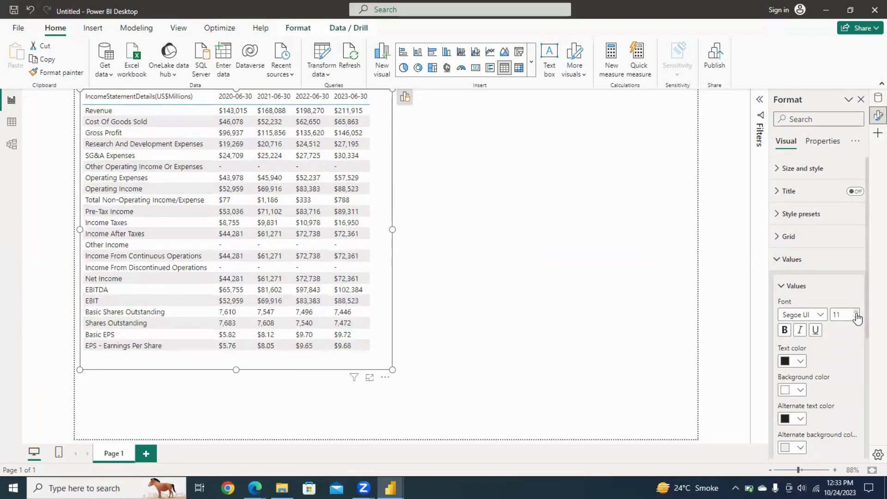
pyautogui.click(856, 313)
pyautogui.click(784, 331)
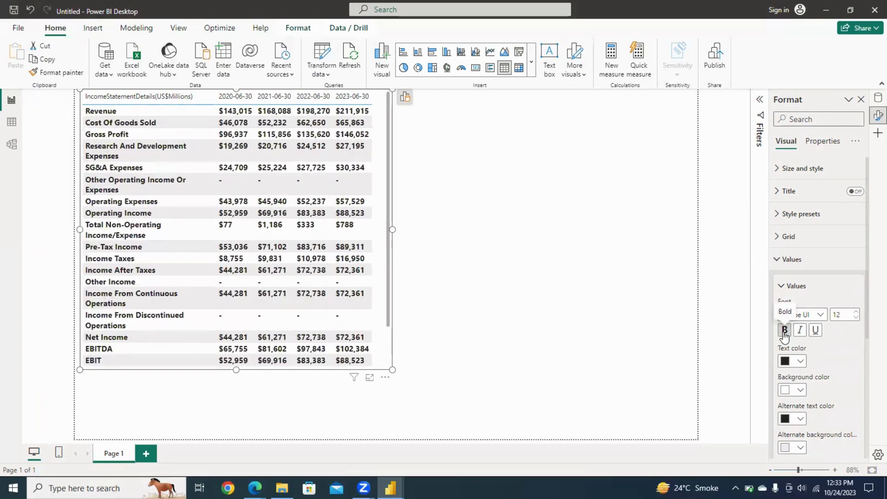
# Step: Remove the bold formatting from the table visual's values and apply the Minimal style preset
pyautogui.click(784, 331)
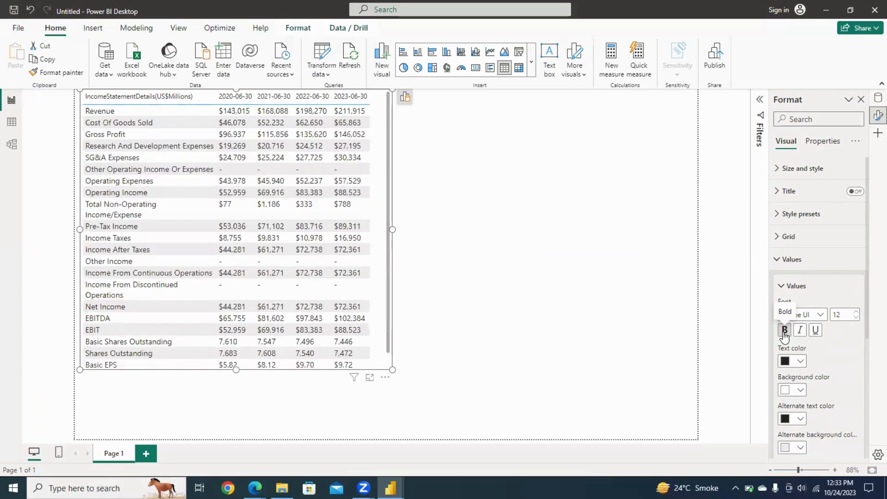
pyautogui.click(778, 255)
pyautogui.click(779, 214)
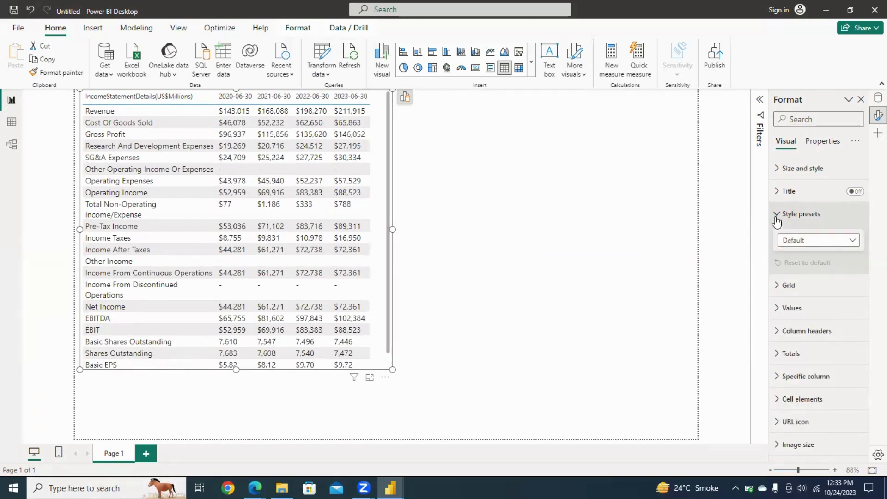
pyautogui.click(814, 240)
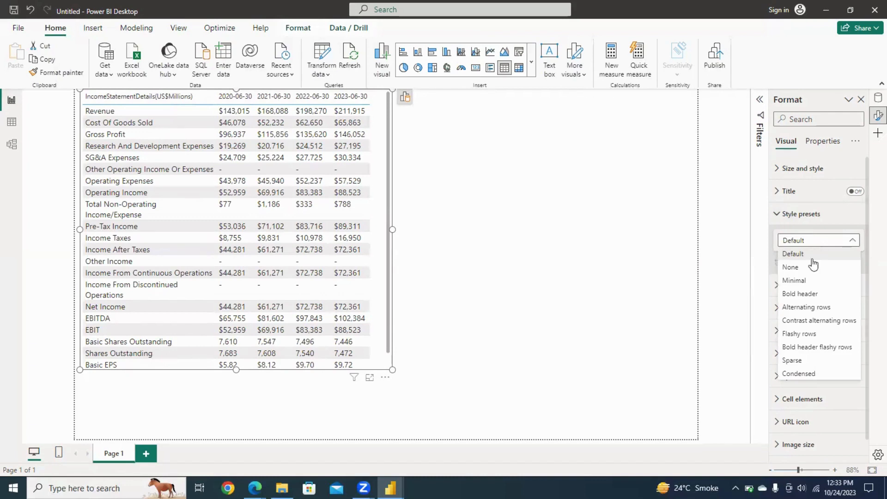
pyautogui.click(794, 280)
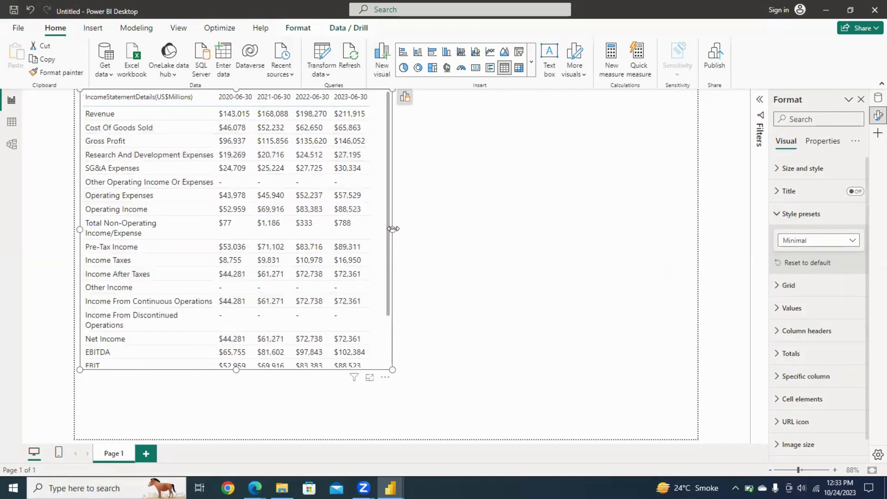
# Step: Widen the table visual slightly and extend it down to the page's lower edge so every row fits, then deselect it
pyautogui.moveTo(392, 229); pyautogui.dragTo(406, 229)
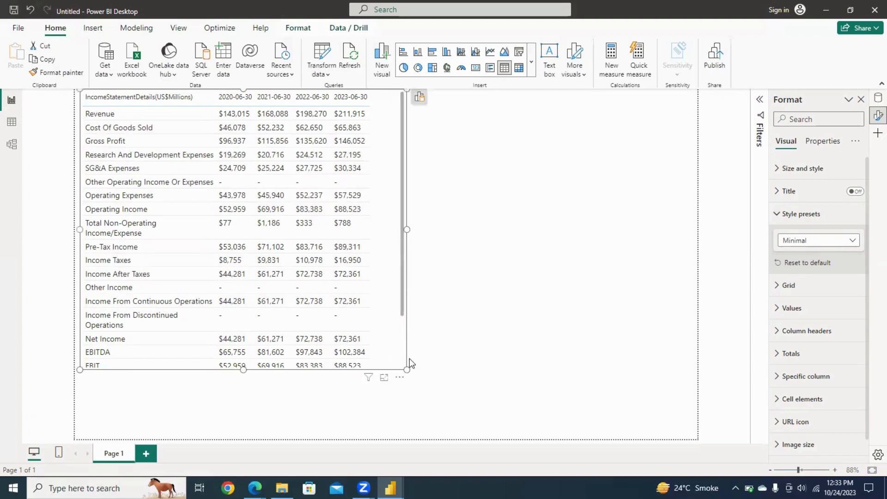
pyautogui.moveTo(407, 369); pyautogui.dragTo(409, 437)
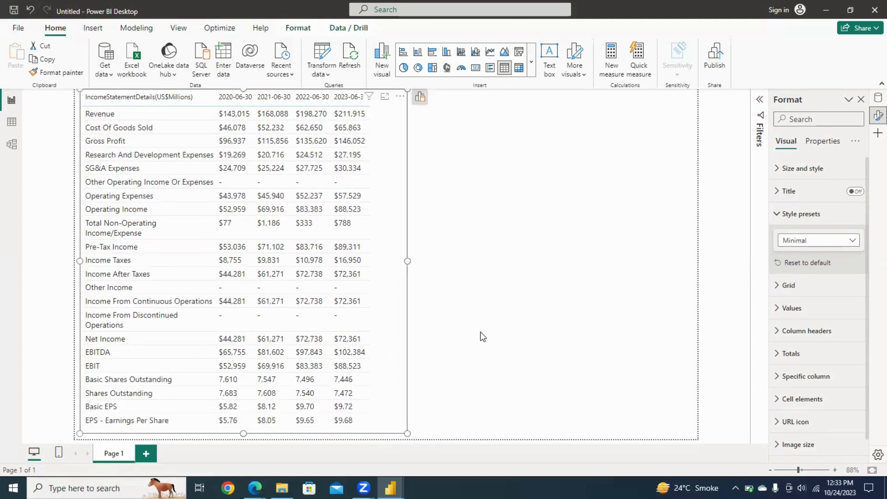
pyautogui.click(507, 319)
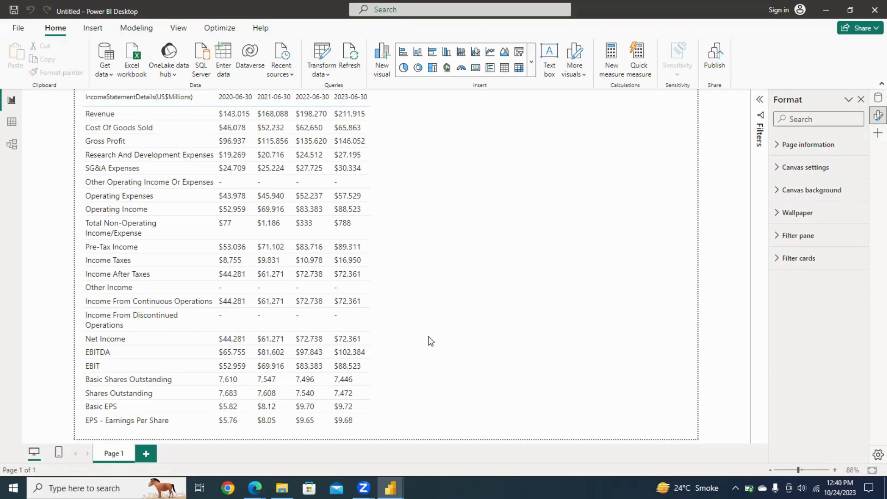
# Step: Switch to Microsoft Edge, open Microsoft's Balance Sheet page on macrotrends and copy its web address
pyautogui.moveTo(254, 488)
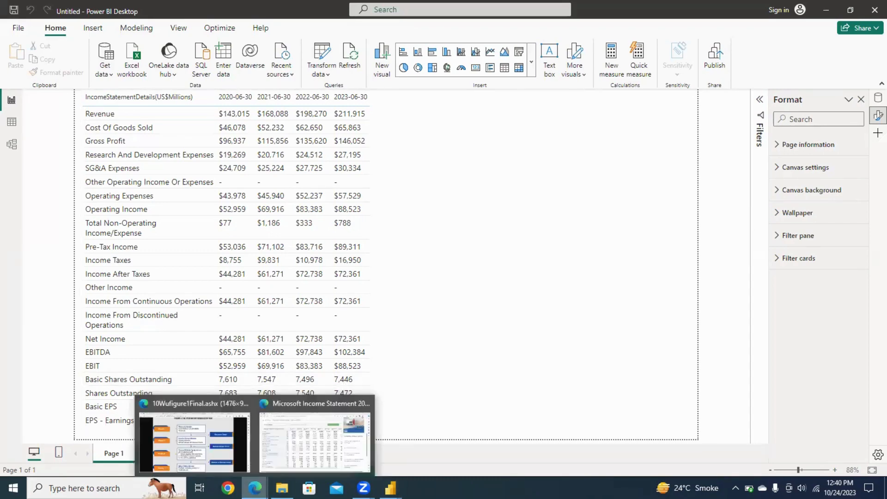
pyautogui.click(312, 443)
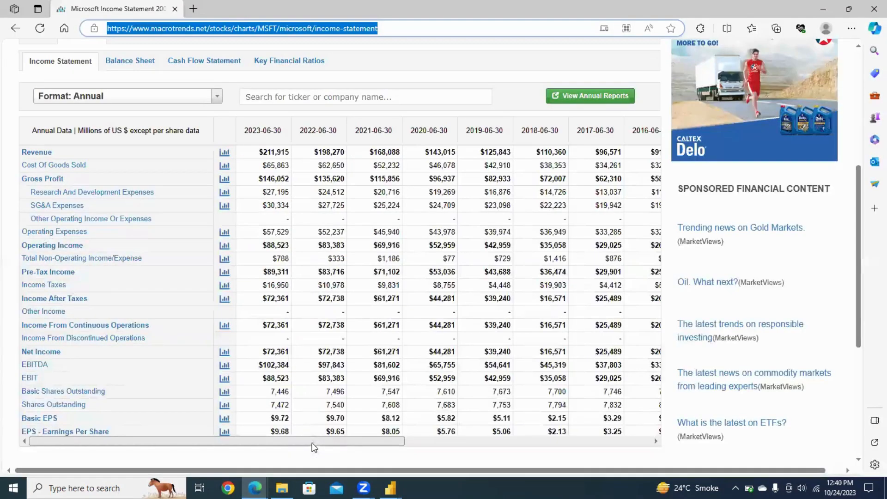
pyautogui.click(140, 73)
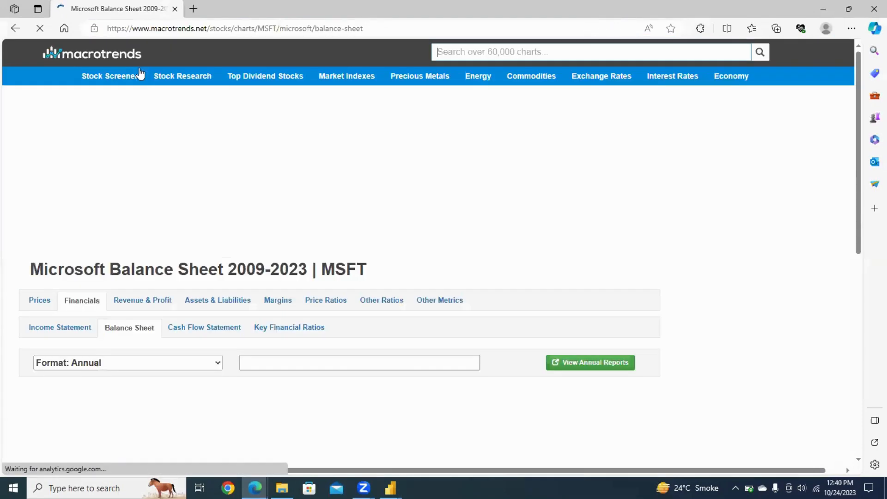
pyautogui.click(385, 29)
pyautogui.hotkey('ctrl', 'c')
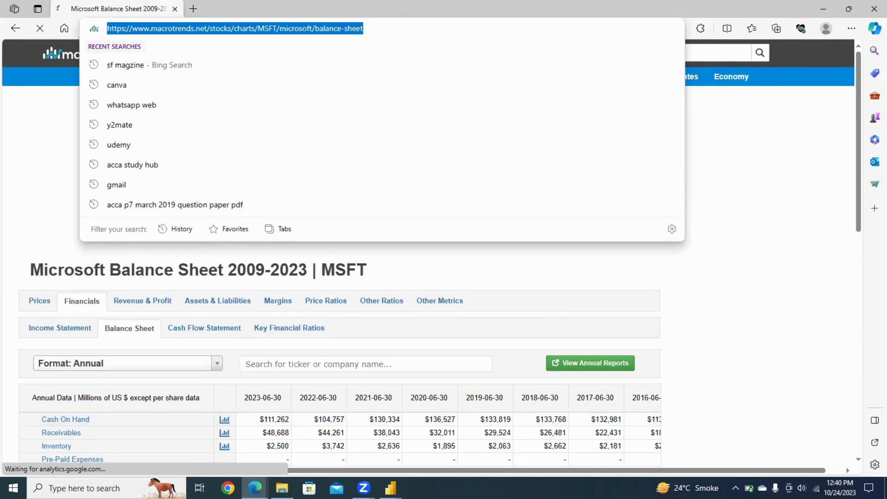
pyautogui.click(704, 271)
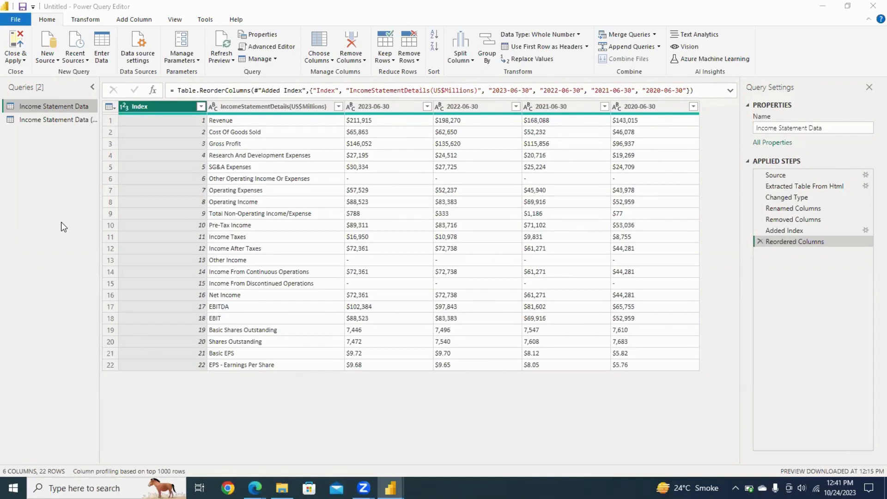
pyautogui.click(47, 61)
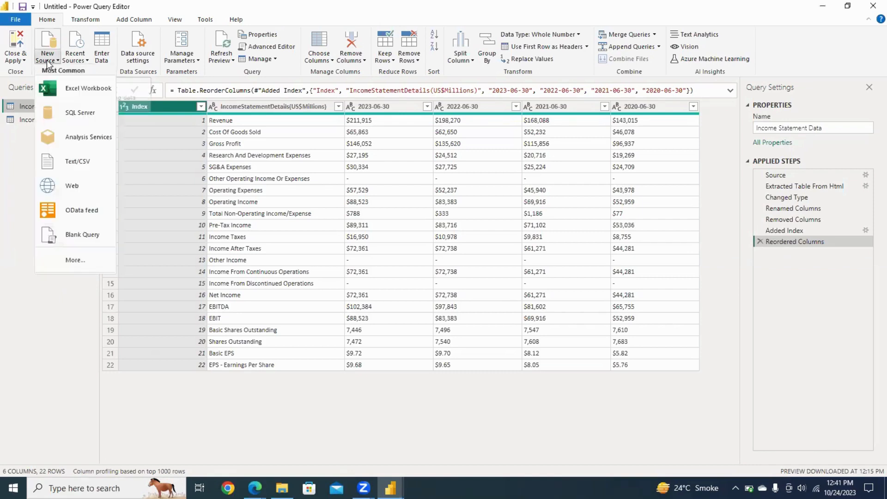
pyautogui.click(72, 187)
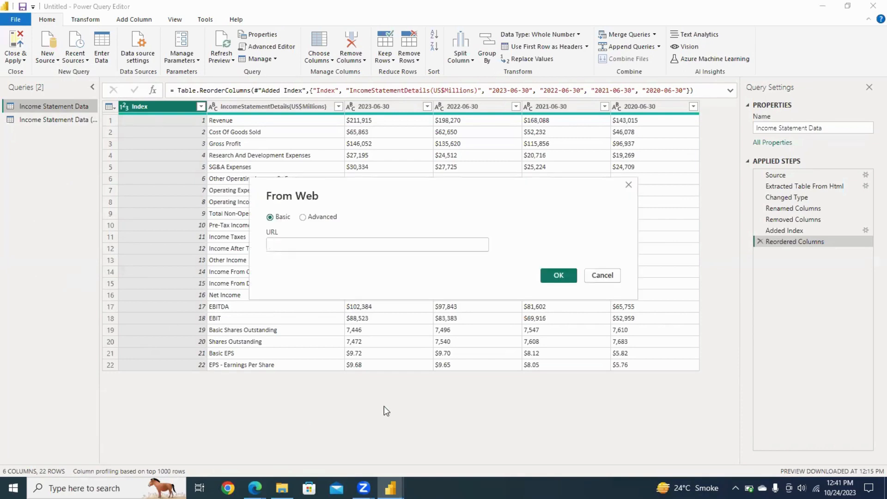
pyautogui.click(354, 243)
pyautogui.hotkey('ctrl', 'v')
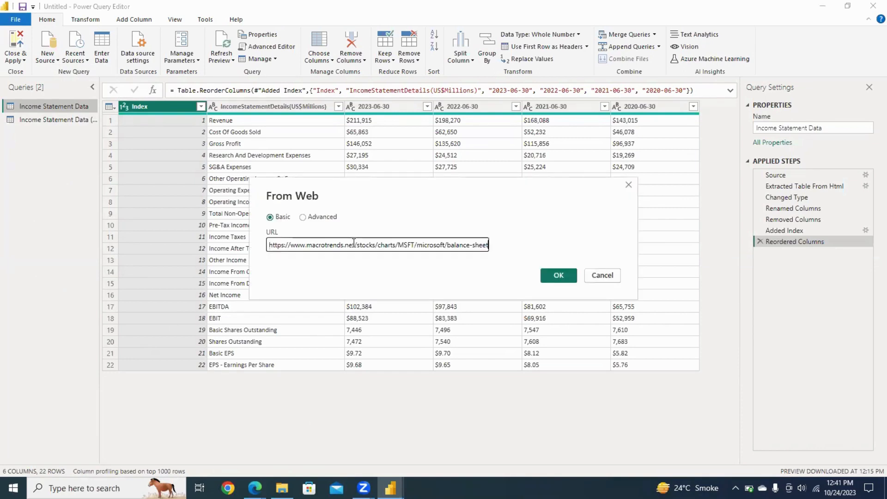
pyautogui.click(556, 277)
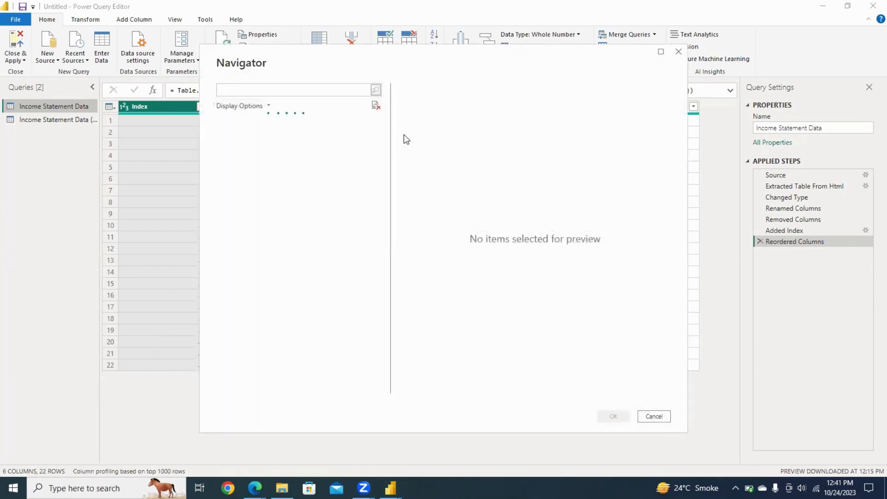
# Step: Maximize the Navigator and import the suggested Table 1 with the balance sheet data as a new query
pyautogui.click(662, 54)
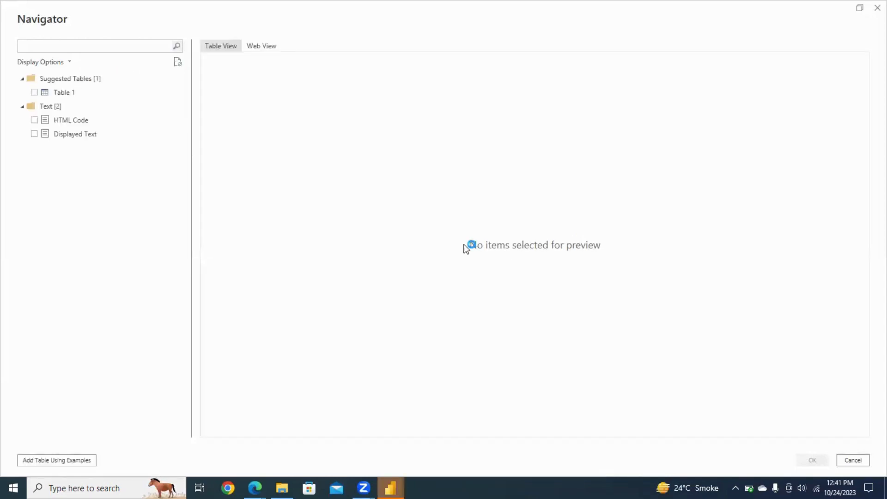
pyautogui.click(38, 94)
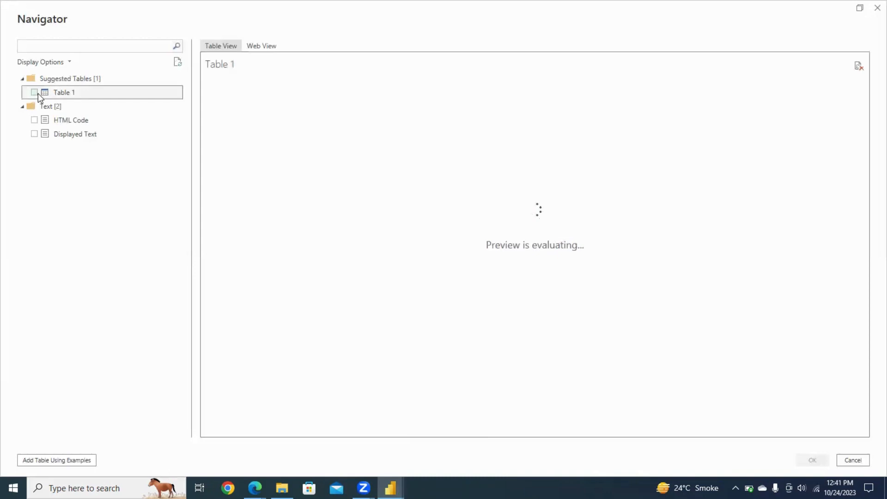
pyautogui.click(35, 91)
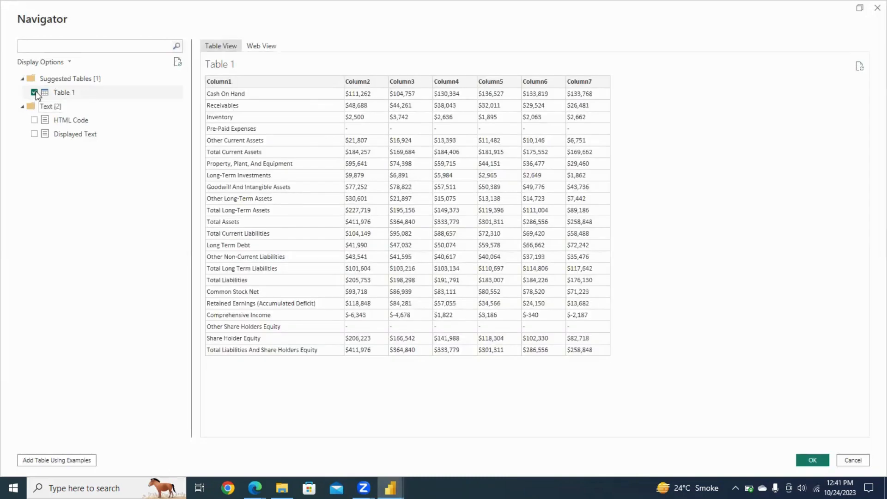
pyautogui.click(803, 459)
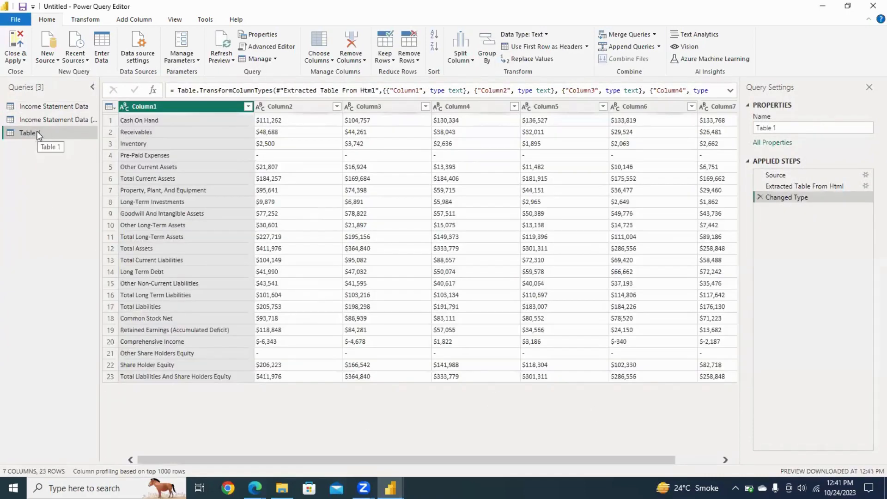
# Step: Rename the imported balance sheet query from Table 1 to BalanceSheetData
pyautogui.doubleClick(38, 133)
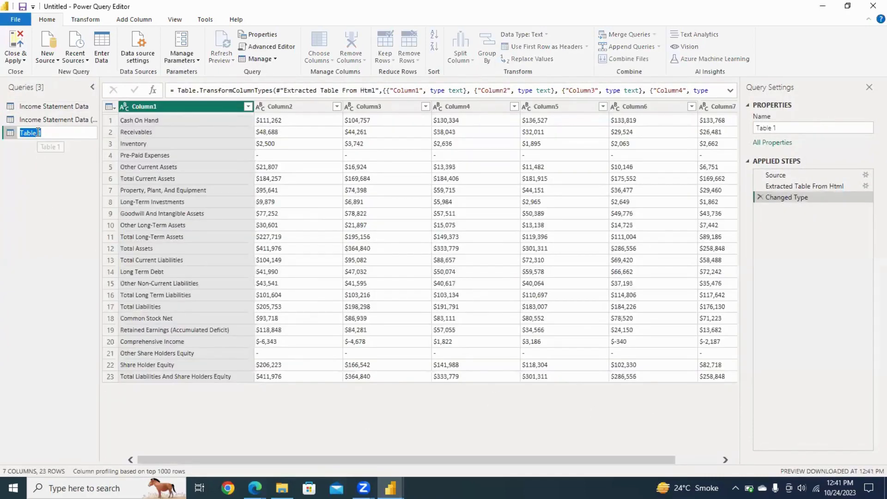
pyautogui.press('BackSpace')
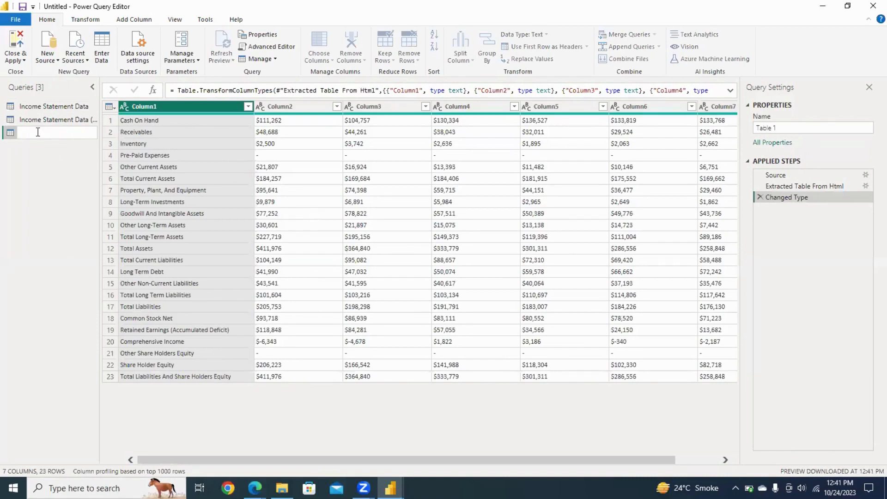
pyautogui.write('BalanceSheetData')
pyautogui.press('Return')
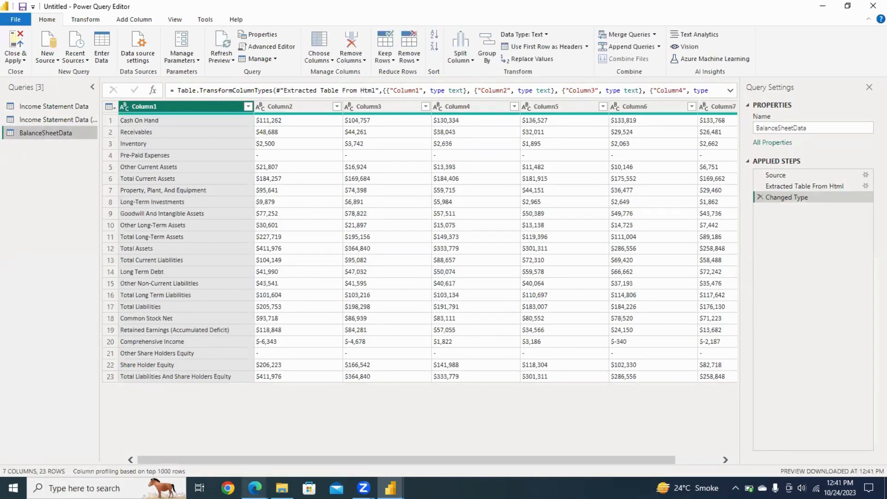
# Step: Switch to Microsoft Edge, open Microsoft's Cash Flow Statement page on macrotrends and copy its web address
pyautogui.click(254, 487)
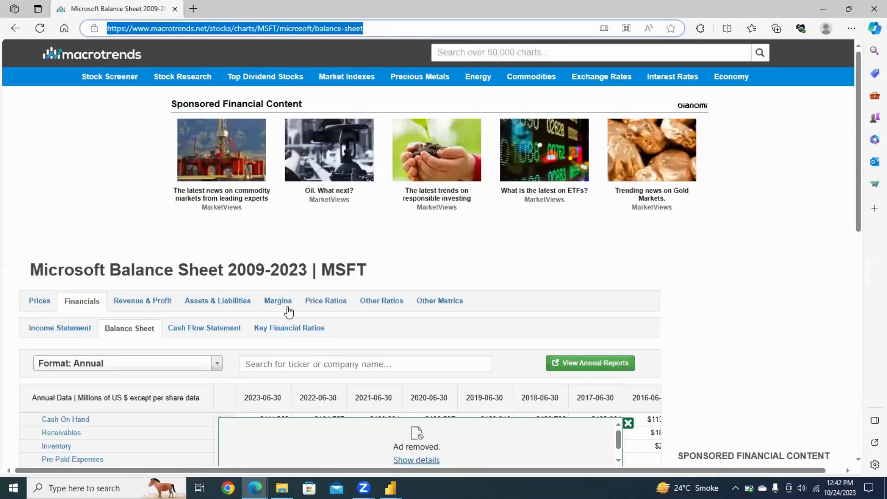
pyautogui.click(226, 340)
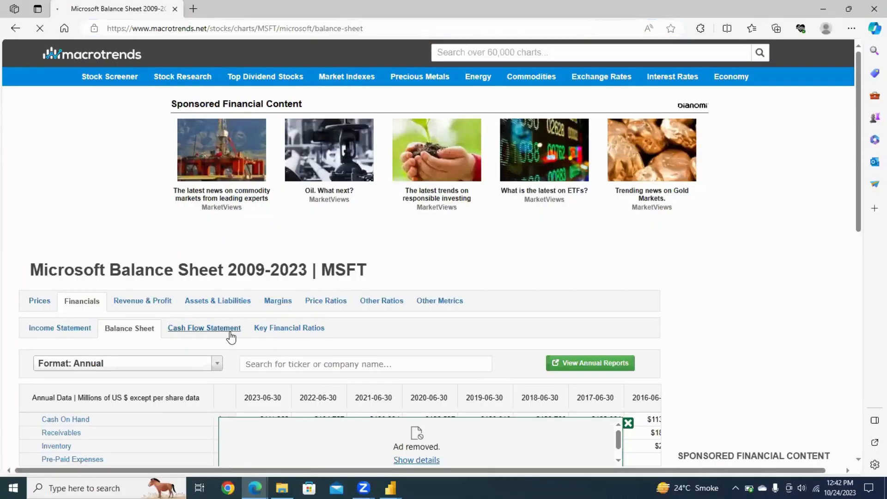
pyautogui.click(403, 28)
pyautogui.hotkey('ctrl', 'c')
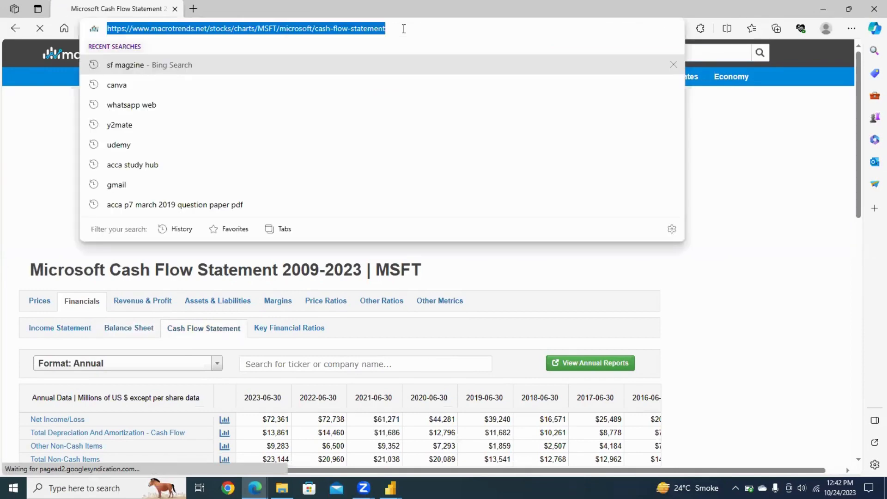
pyautogui.click(767, 190)
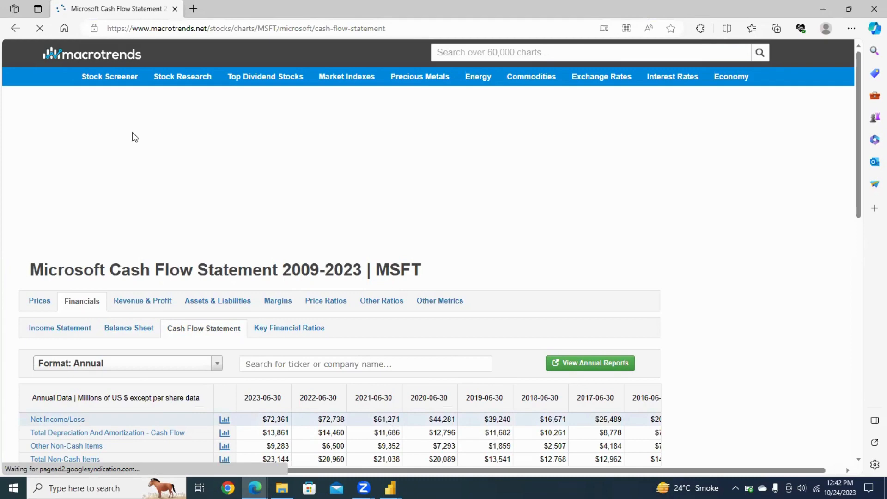
pyautogui.hotkey('alt', 'Tab')
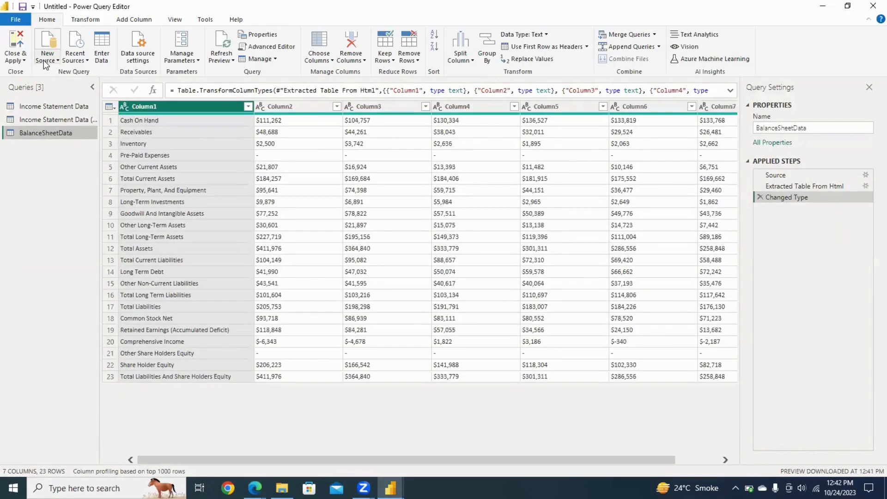
pyautogui.click(44, 62)
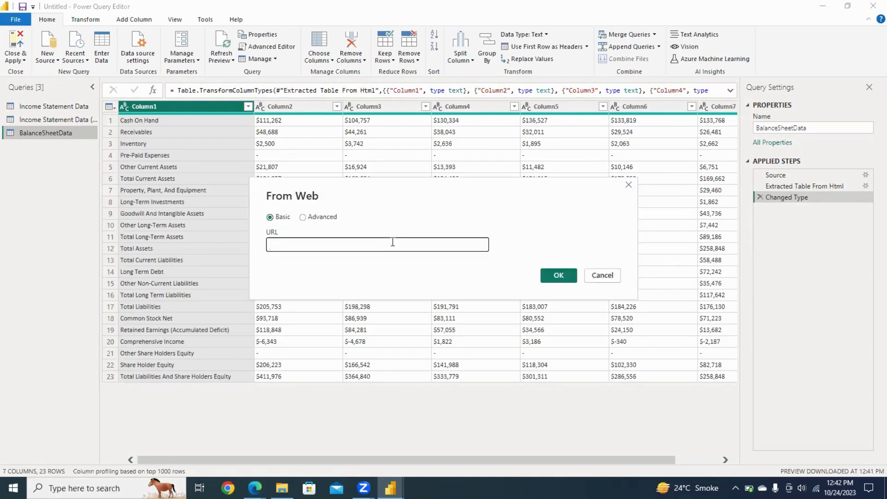
pyautogui.hotkey('ctrl', 'v')
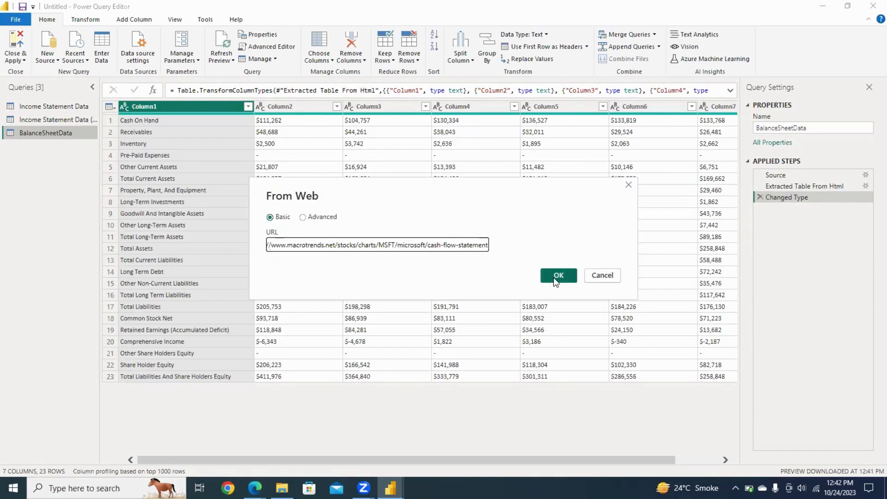
pyautogui.press('Return')
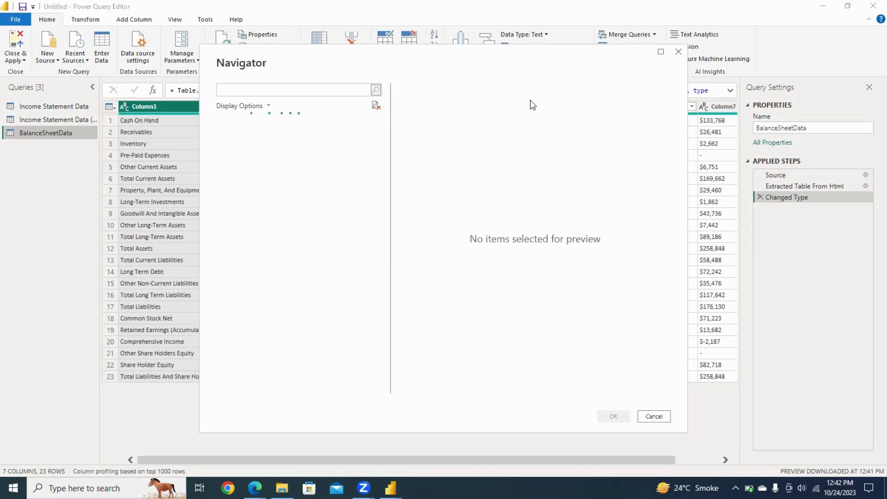
# Step: Maximize the Navigator and import the suggested Table 1 with the cash flow statement data as a new query
pyautogui.click(661, 52)
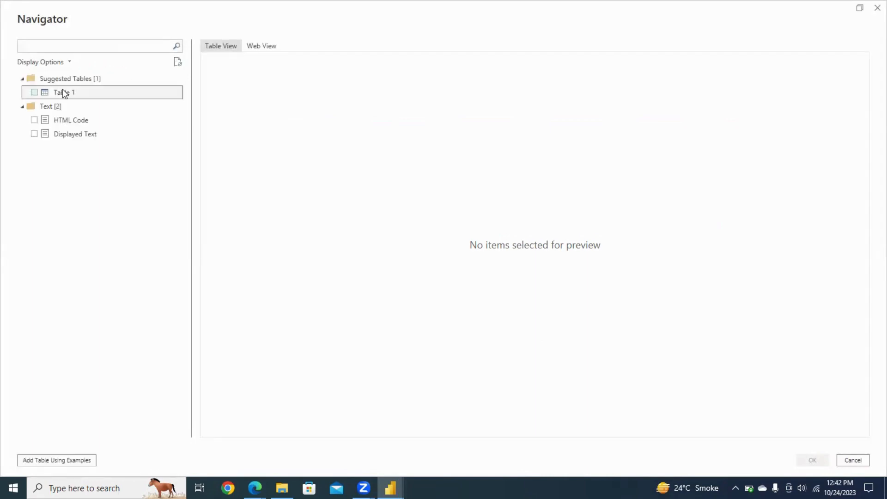
pyautogui.click(64, 92)
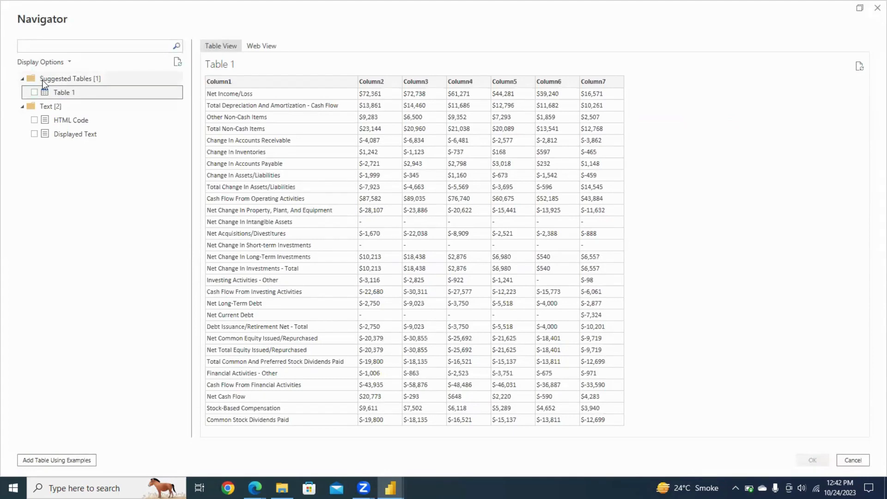
pyautogui.click(34, 92)
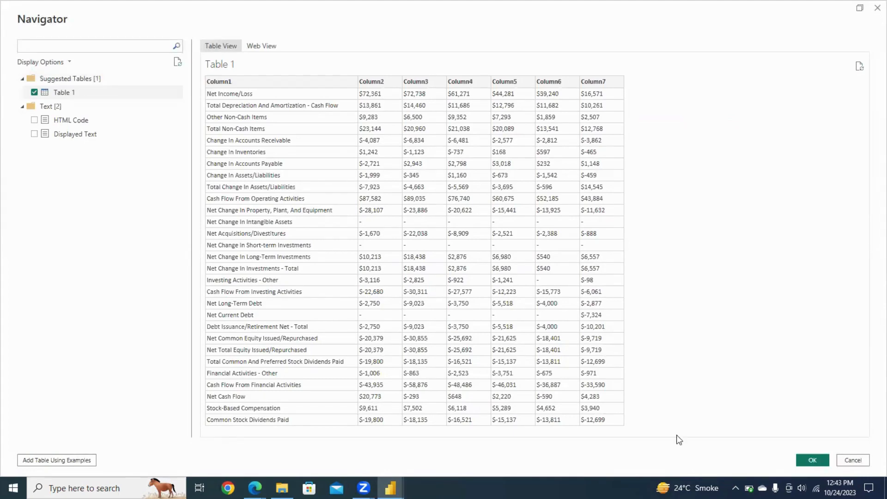
pyautogui.click(808, 457)
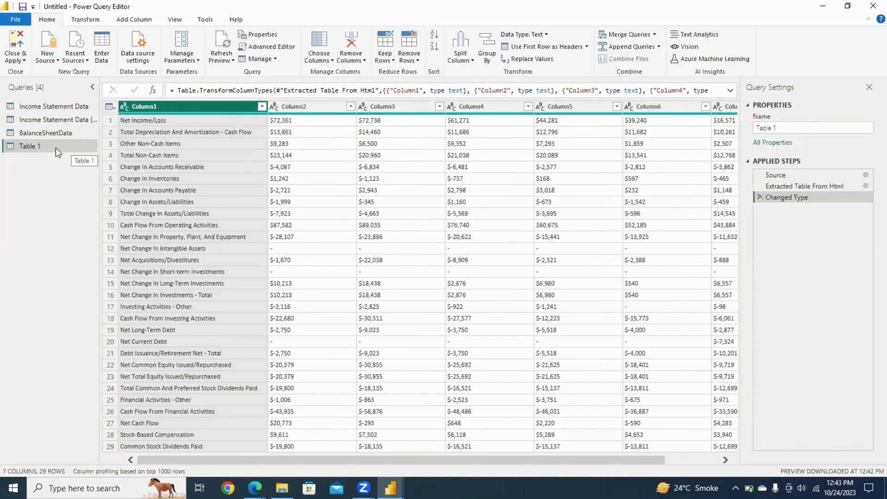
# Step: Rename the imported cash flow query from Table 1 to CashFlow Data
pyautogui.doubleClick(56, 147)
pyautogui.write('C')
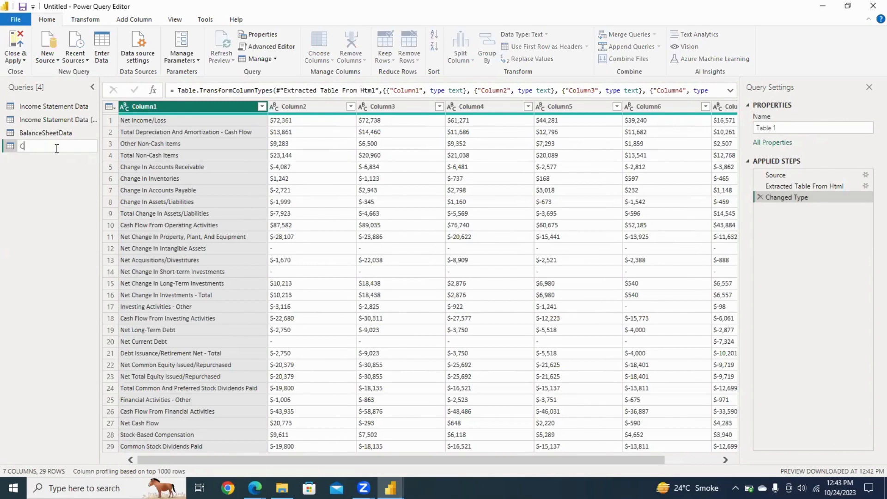
pyautogui.write('ashFlow Data')
pyautogui.press('Return')
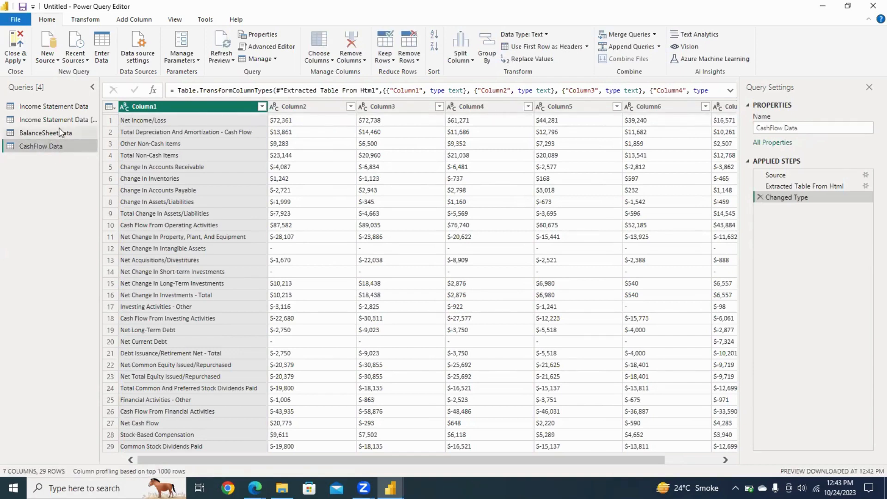
# Step: In the BalanceSheetData query, rename Column1 to Balancesheet(US$Millions)
pyautogui.click(60, 132)
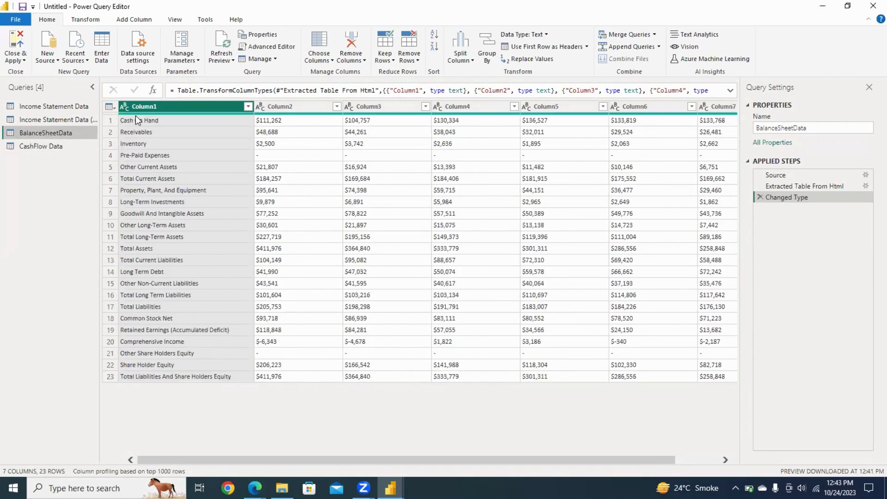
pyautogui.doubleClick(187, 109)
pyautogui.write('B')
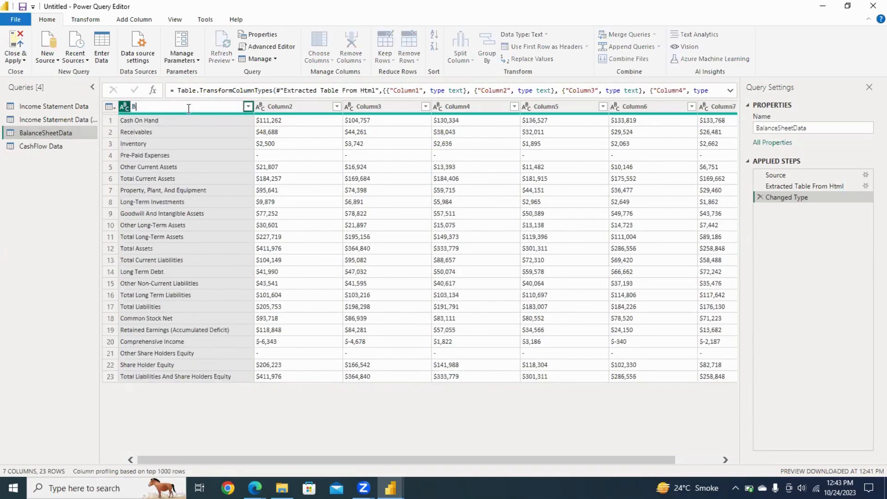
pyautogui.write('alan')
pyautogui.write('cesheet')
pyautogui.write('t')
pyautogui.write('(US')
pyautogui.write('$')
pyautogui.write('Millions')
pyautogui.write(')')
pyautogui.press('Return')
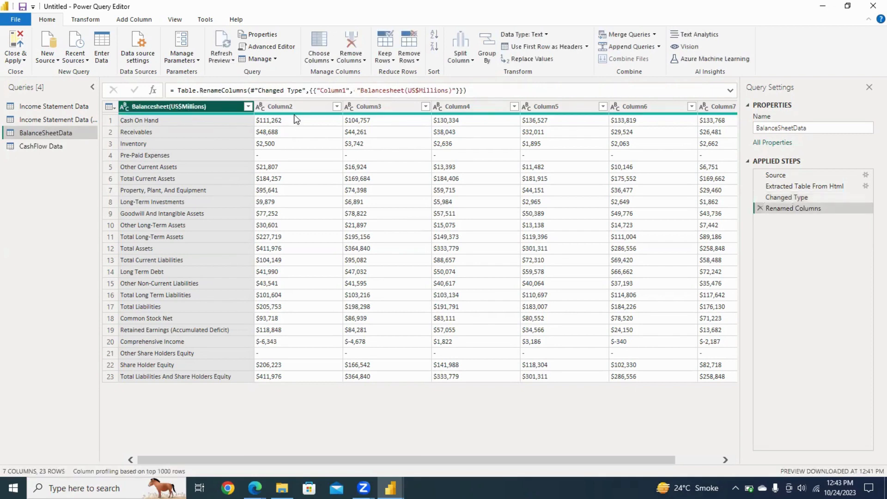
# Step: Rename the balance sheet's Column2 to 2023-06-30 and Column3 to 2022-06-30
pyautogui.click(306, 107)
pyautogui.doubleClick(307, 107)
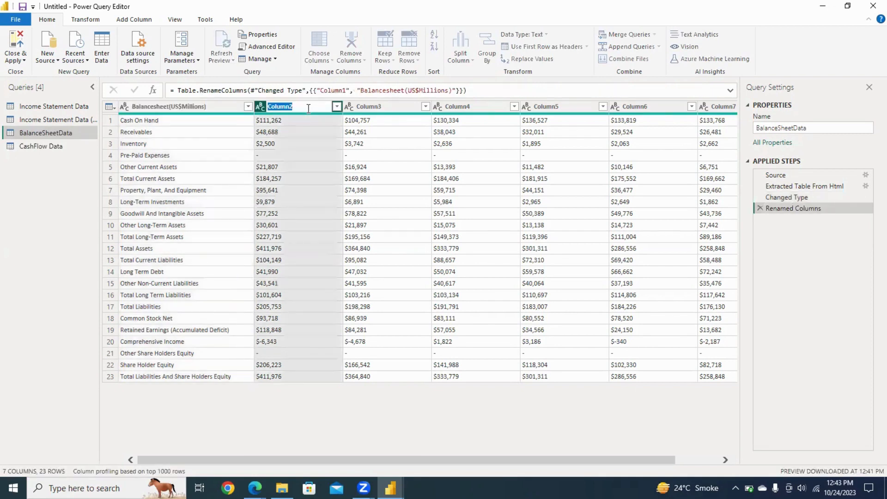
pyautogui.write('2023-')
pyautogui.write('06-30')
pyautogui.press('Escape')
pyautogui.doubleClick(402, 107)
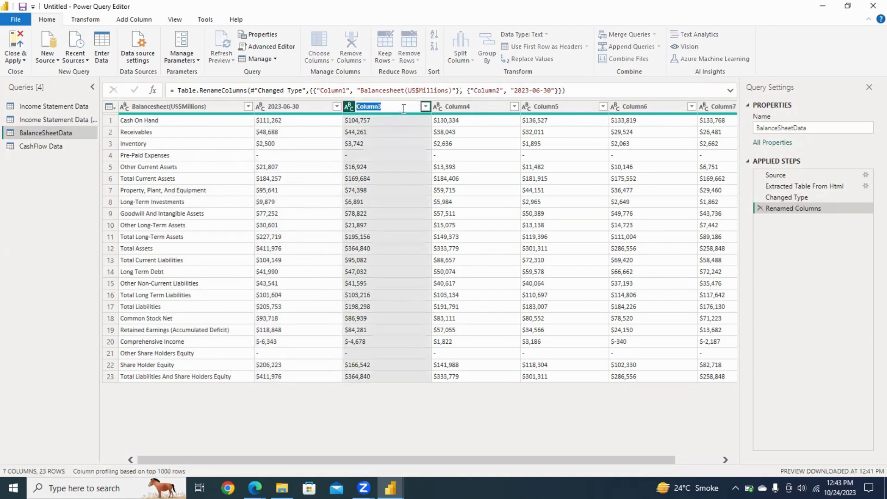
pyautogui.write('2022-06-30')
pyautogui.press('Return')
# Step: Rename the balance sheet's Column4 to 2021-06-30 and Column5 to 2020-06-30
pyautogui.doubleClick(482, 105)
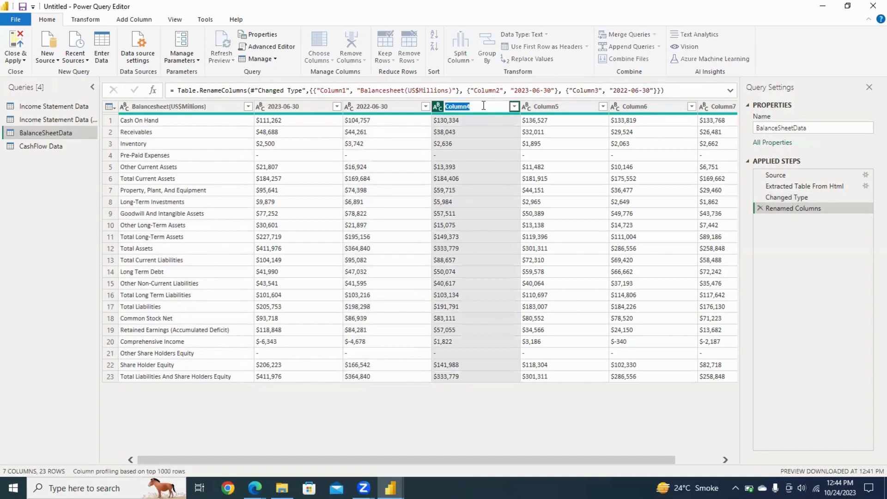
pyautogui.write('2021-06-30')
pyautogui.press('Return')
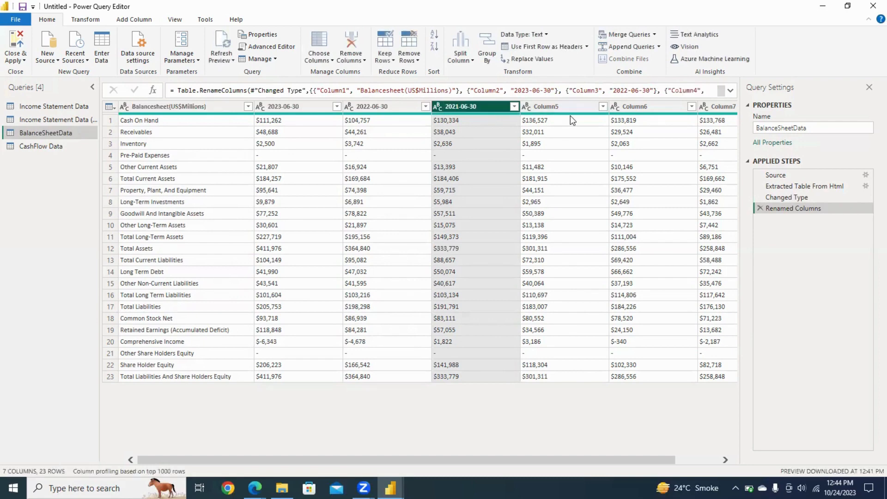
pyautogui.doubleClick(570, 110)
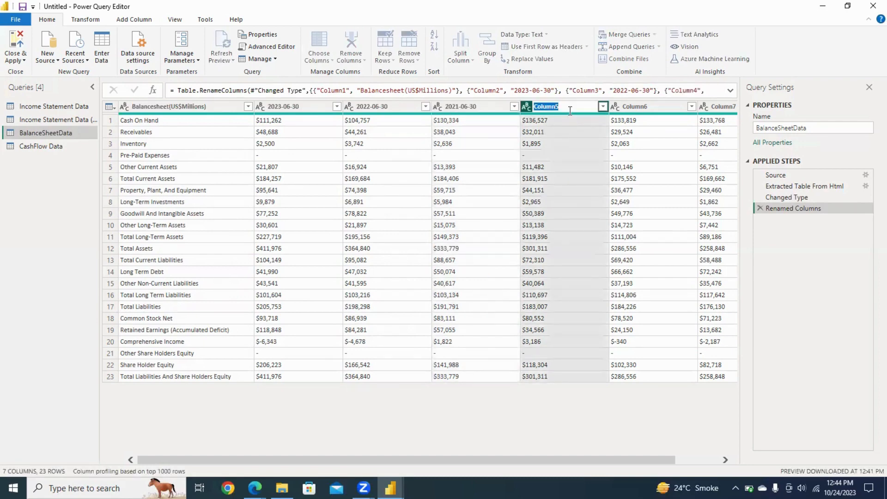
pyautogui.write('2020-06-30')
pyautogui.press('Return')
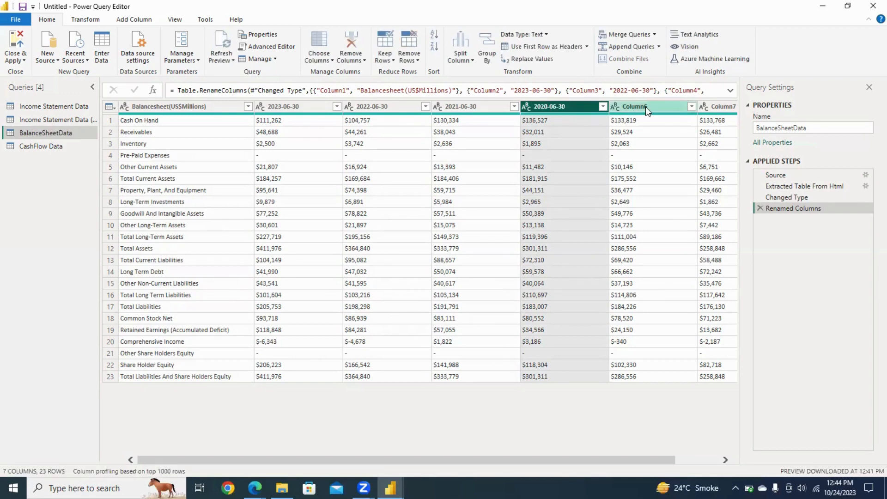
# Step: Remove Column6 and Column7 from the BalanceSheetData query
pyautogui.click(645, 107)
pyautogui.hotkey('shift', 'Right')
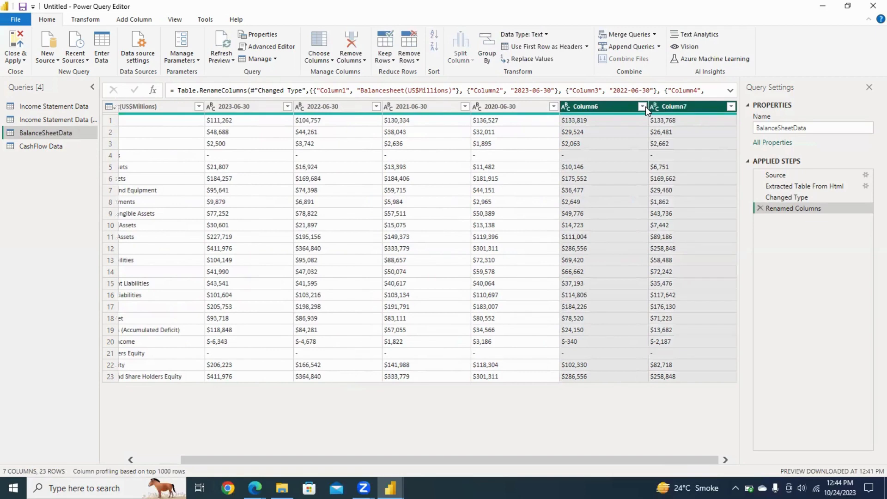
pyautogui.press('Delete')
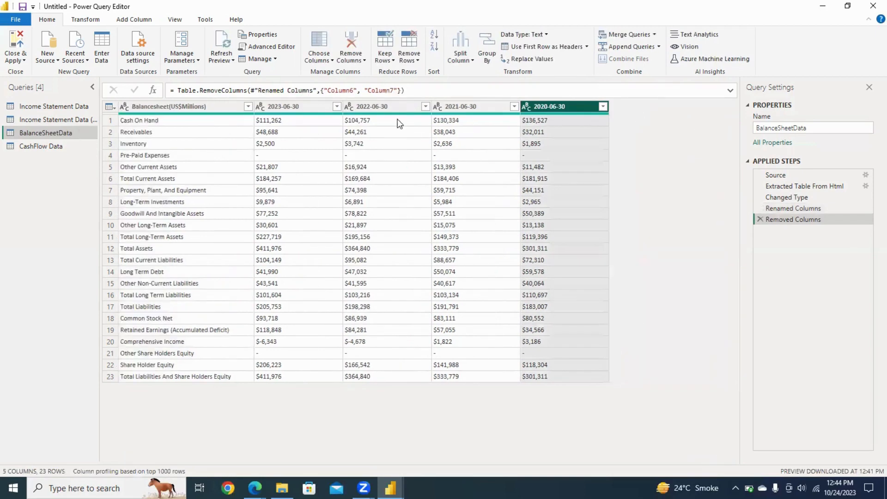
# Step: In the CashFlow Data query, rename Column1 to CashFlowData(US$Millions)
pyautogui.click(62, 148)
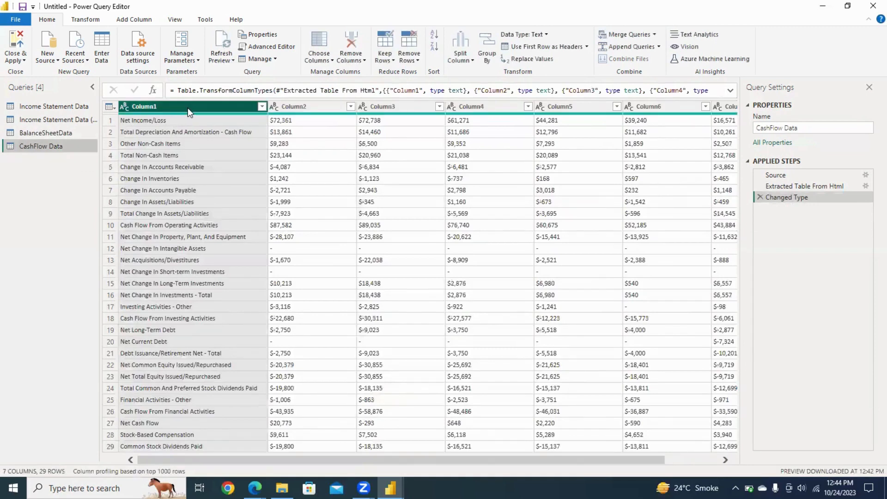
pyautogui.doubleClick(188, 107)
pyautogui.write('Ca')
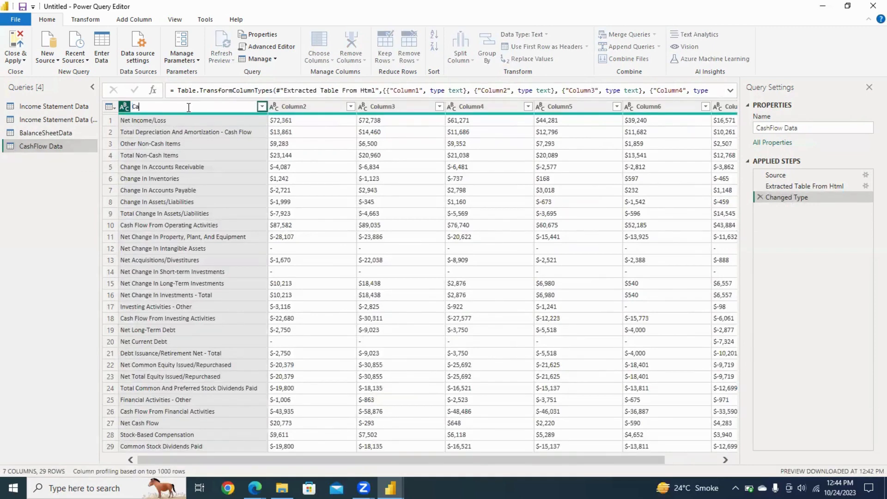
pyautogui.write('shFlowData(US$Millions)')
pyautogui.press('Return')
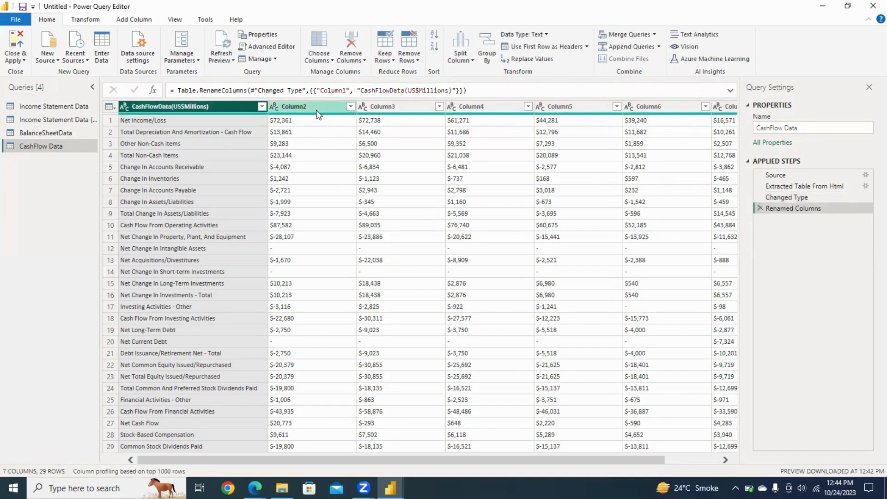
# Step: Rename Column2 of the cash flow table to 2023-06-30
pyautogui.click(316, 109)
pyautogui.doubleClick(316, 110)
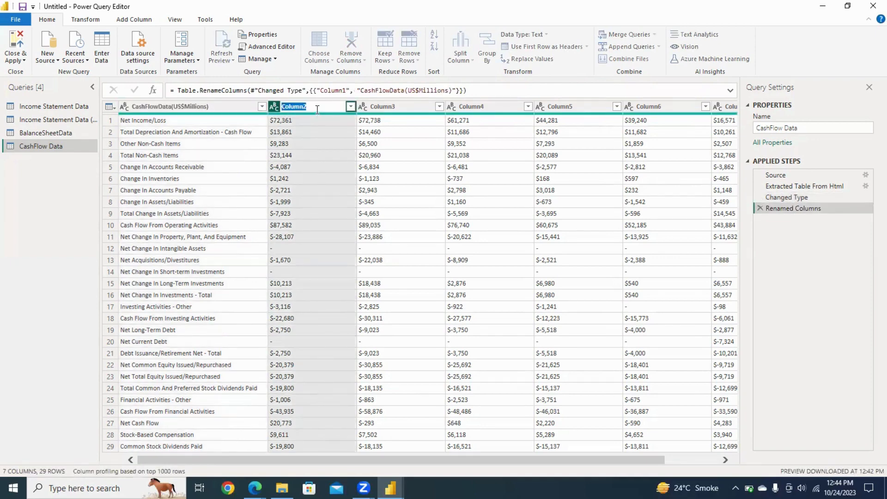
pyautogui.write('2020')
pyautogui.press('BackSpace')
pyautogui.write('3-06-06-30')
pyautogui.press('Return')
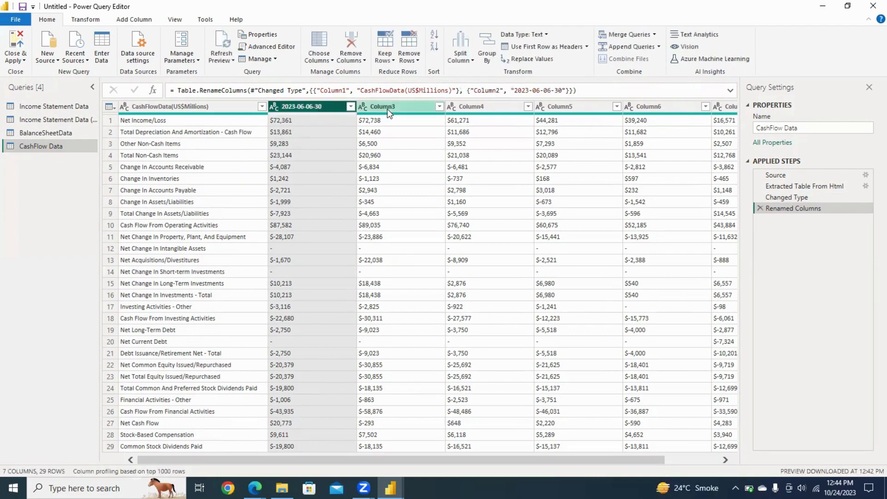
pyautogui.doubleClick(313, 104)
pyautogui.click(313, 105)
pyautogui.press('BackSpace')
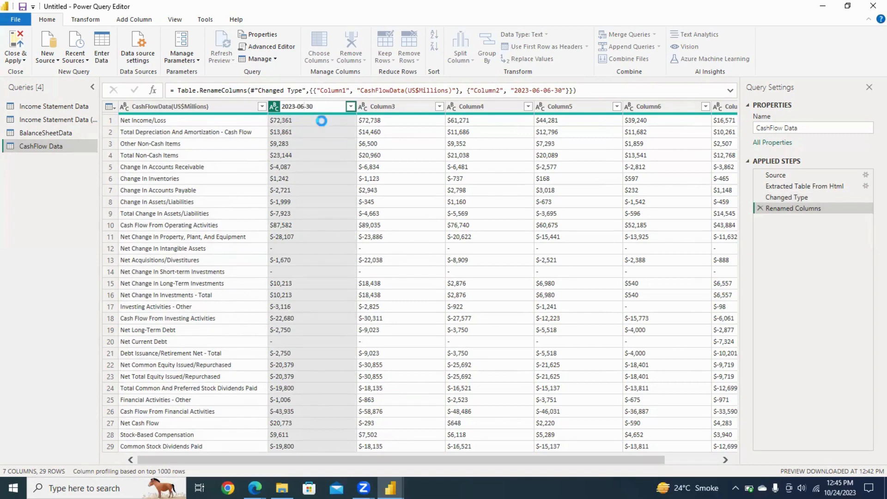
pyautogui.press('Return')
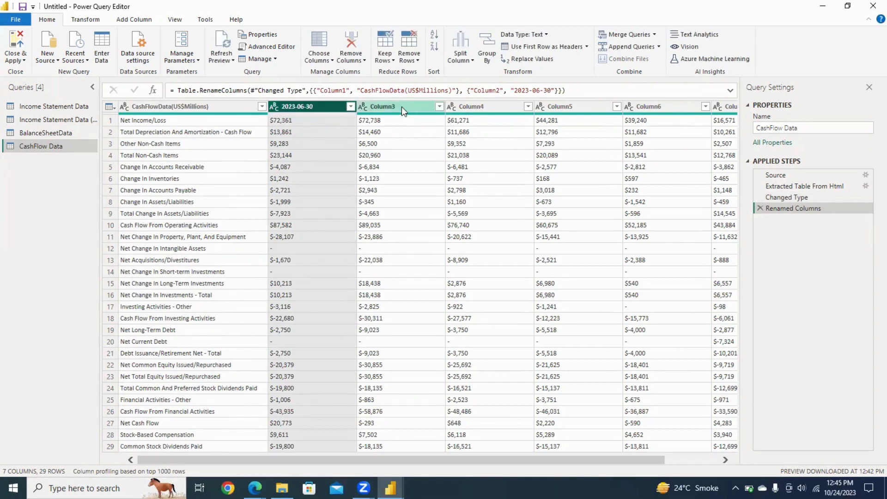
# Step: Rename the cash flow table's Column3 to 2022-06-30 and Column4 to 2021-06-30
pyautogui.doubleClick(401, 107)
pyautogui.write('202')
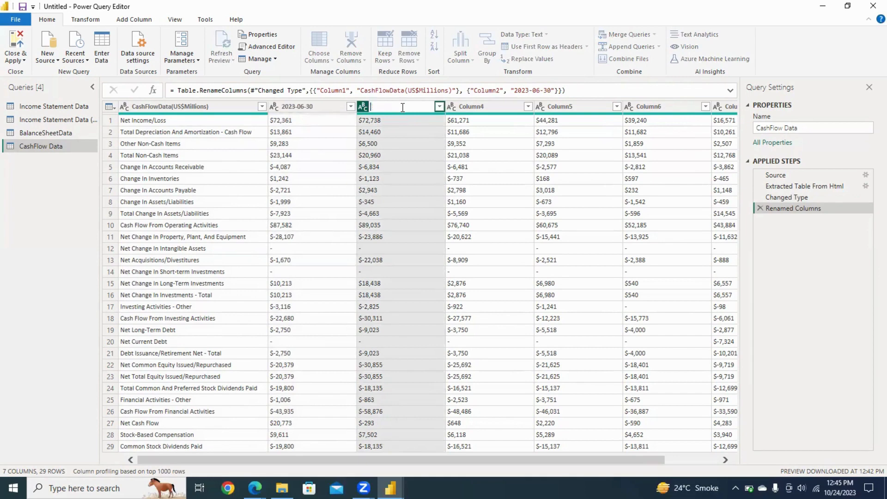
pyautogui.write('2-06-30')
pyautogui.press('Return')
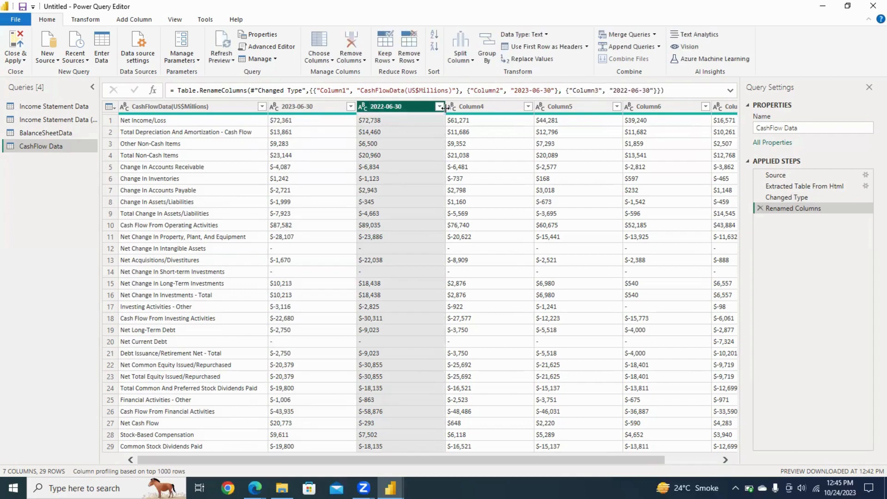
pyautogui.click(495, 105)
pyautogui.doubleClick(495, 106)
pyautogui.press('BackSpace')
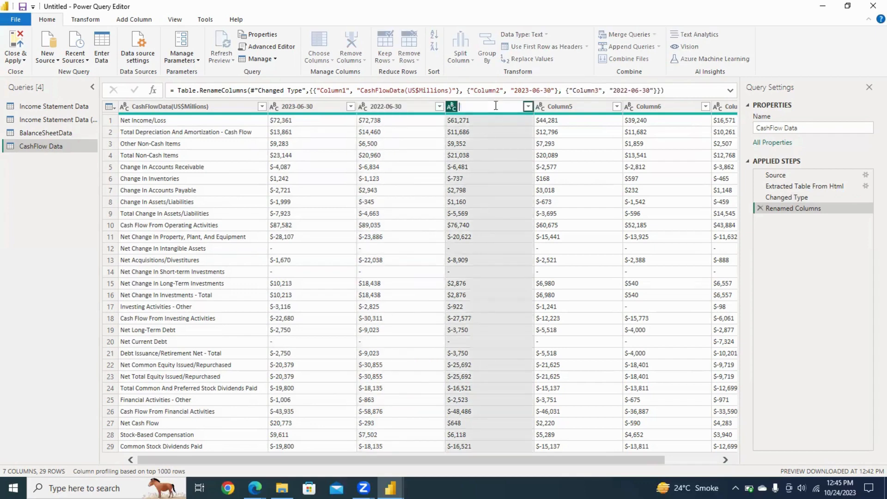
pyautogui.write('2021-06-30')
pyautogui.press('Return')
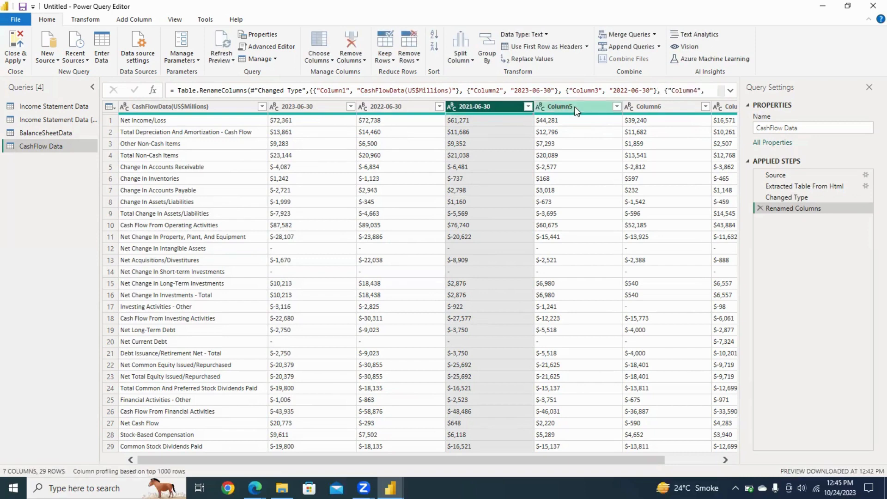
# Step: Rename Column5 of the cash flow table to 2020-06-30
pyautogui.doubleClick(575, 107)
pyautogui.press('BackSpace')
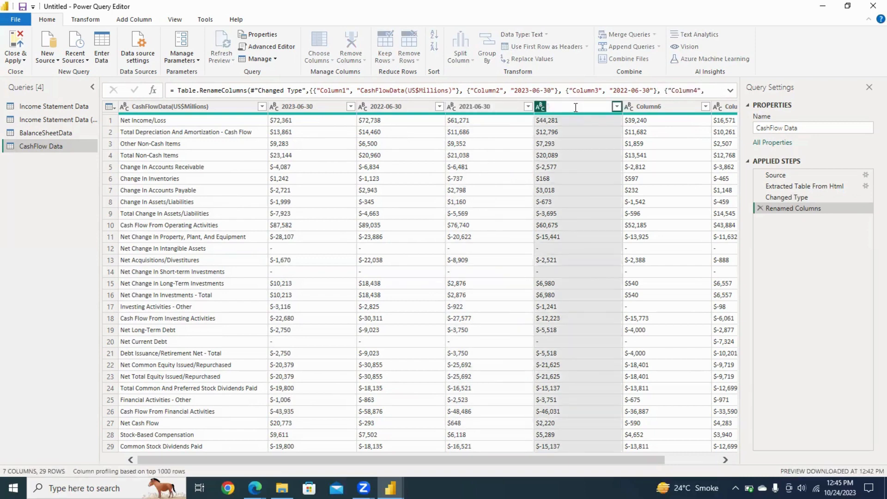
pyautogui.write('2020-06-30')
pyautogui.press('Return')
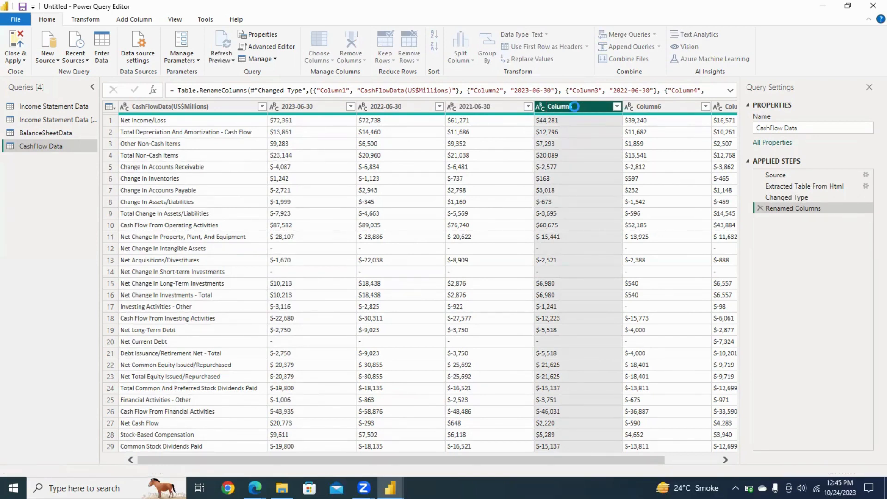
# Step: Remove Column6 and Column7 from the CashFlow Data query
pyautogui.click(644, 107)
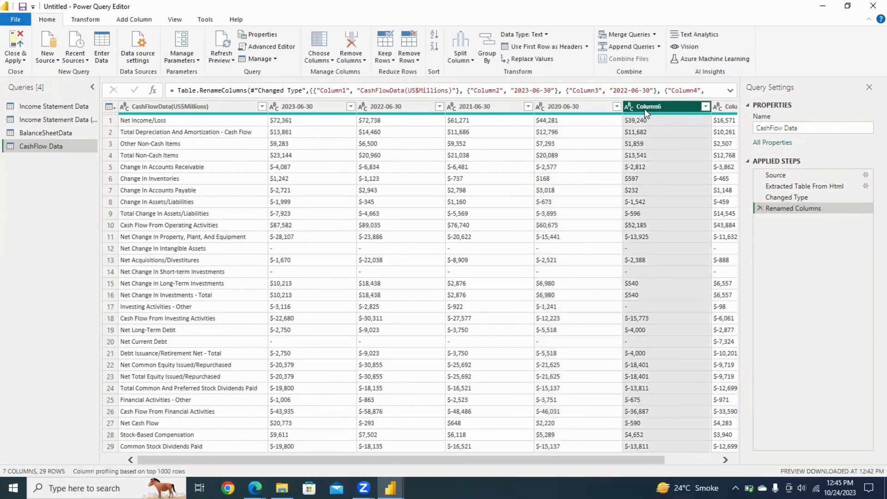
pyautogui.hotkey('shift', 'Right')
pyautogui.press('Delete')
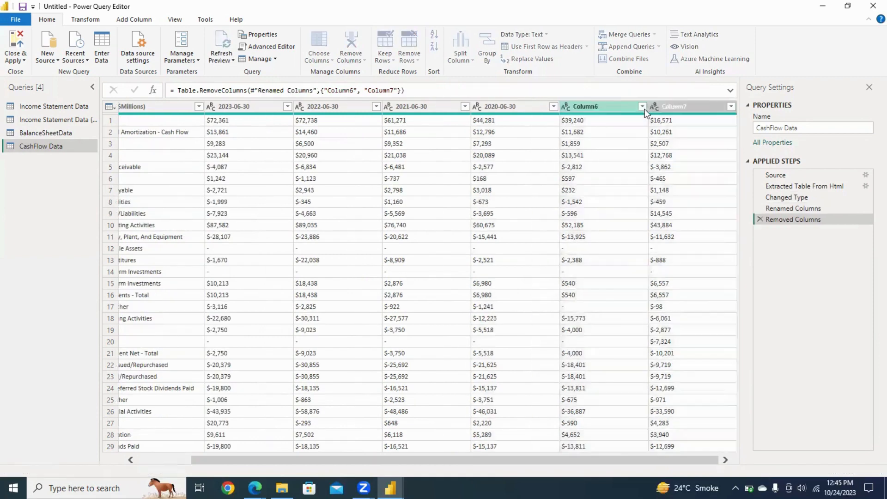
# Step: Unpivot all columns of the cash flow table other than CashFlowData(US$Millions)
pyautogui.click(194, 109)
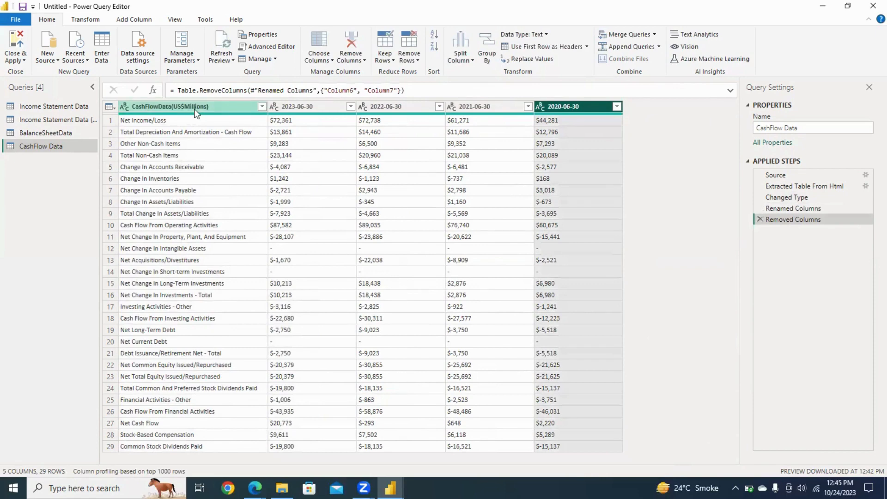
pyautogui.rightClick(194, 109)
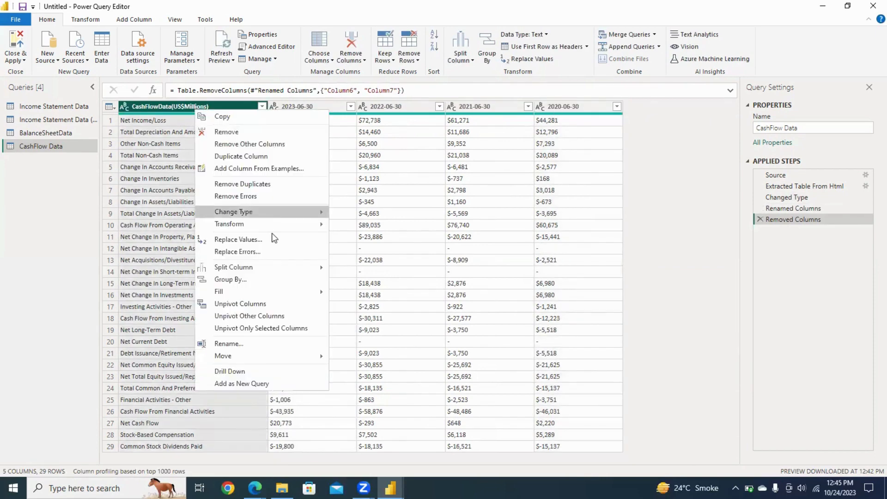
pyautogui.click(296, 318)
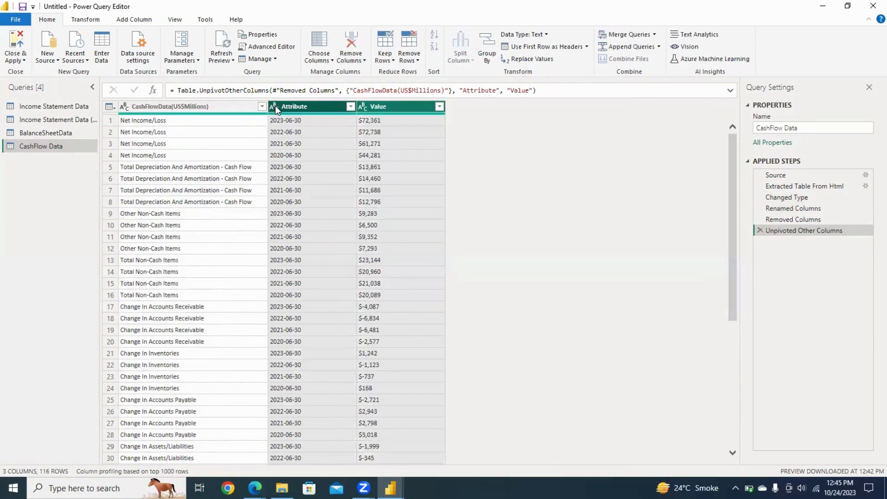
# Step: Change the cash flow table's Attribute column to the Date data type and rename it Dates
pyautogui.click(274, 107)
pyautogui.click(298, 183)
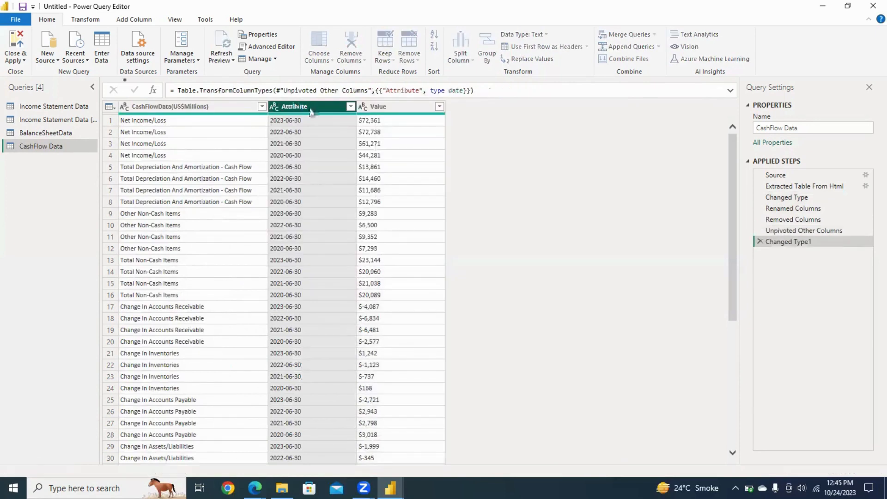
pyautogui.doubleClick(322, 106)
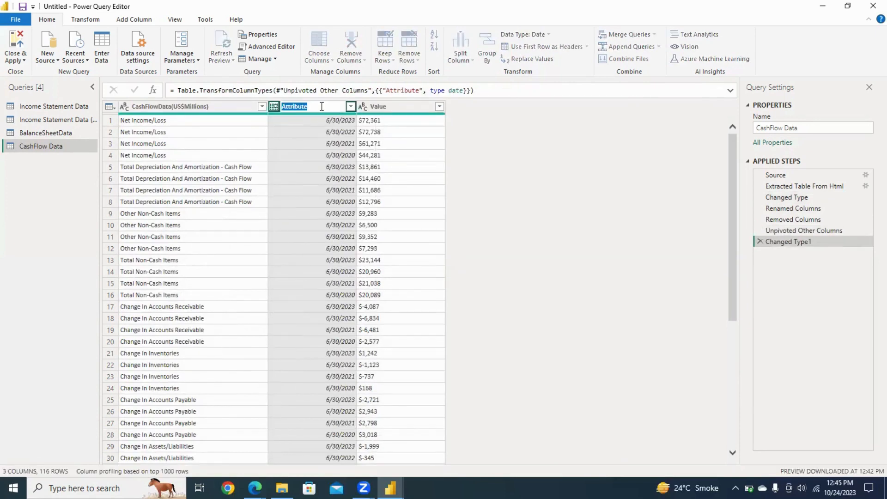
pyautogui.write('Dates')
pyautogui.press('Return')
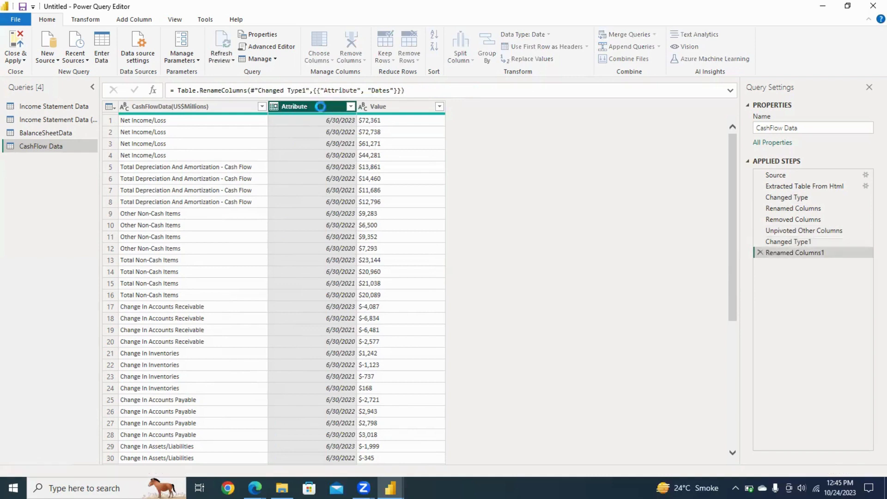
# Step: Change the cash flow table's Value column to the Decimal Number data type
pyautogui.click(397, 107)
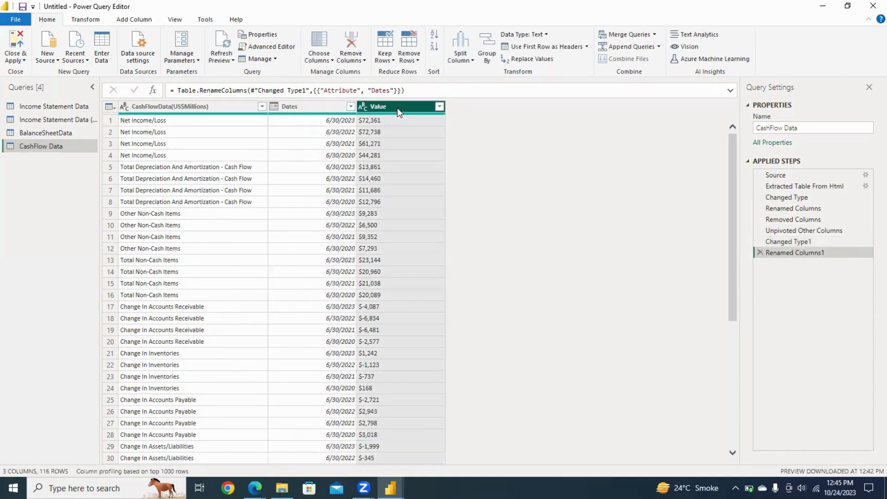
pyautogui.doubleClick(398, 108)
pyautogui.press('Escape')
pyautogui.click(363, 107)
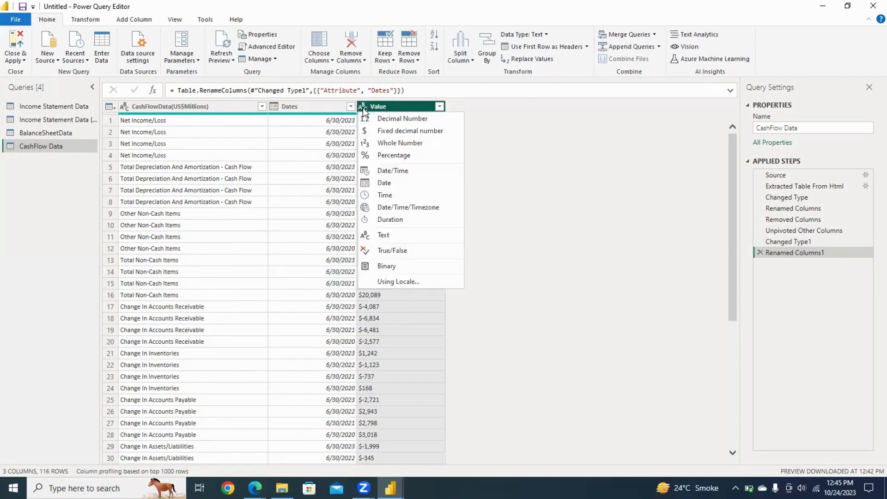
pyautogui.click(418, 118)
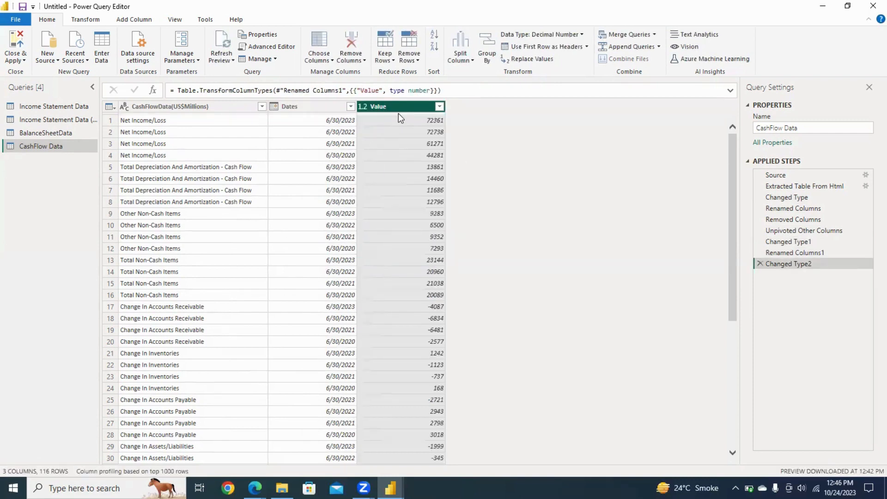
# Step: Check the cash flow table's Value column for errors and replace them with 0
pyautogui.scroll(-15, 731, 401)
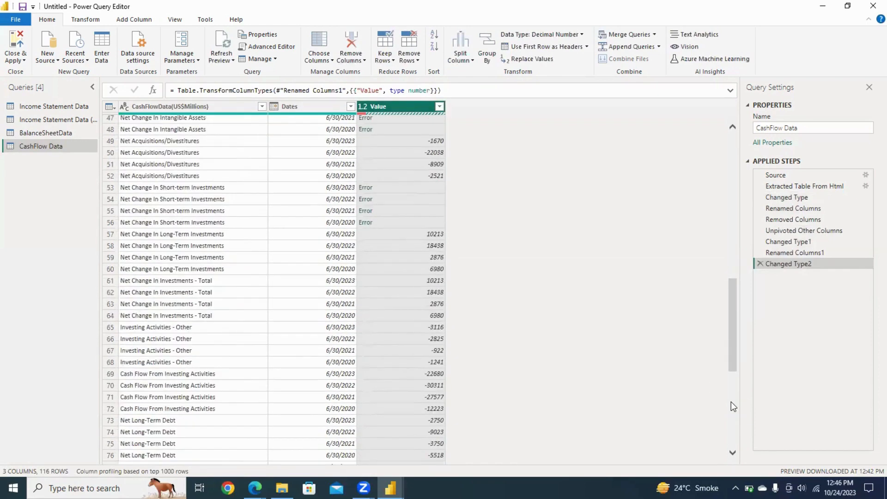
pyautogui.scroll(-8, 731, 401)
pyautogui.scroll(-6, 732, 424)
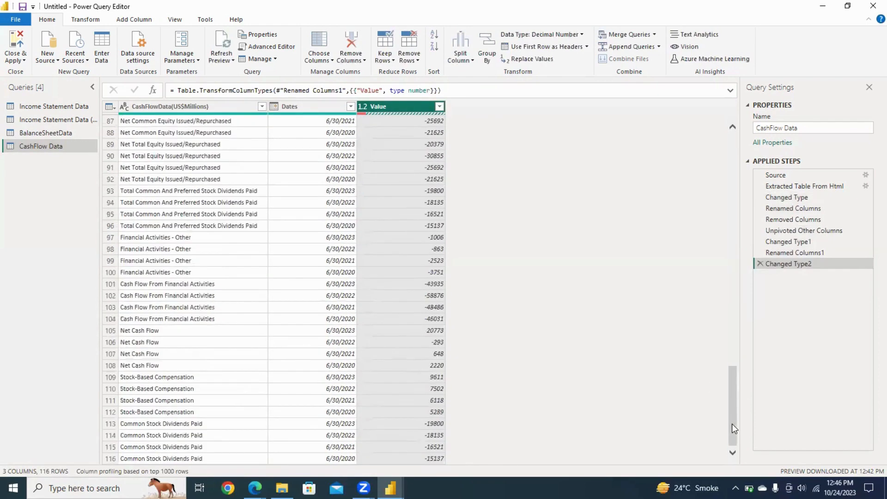
pyautogui.scroll(18, 737, 298)
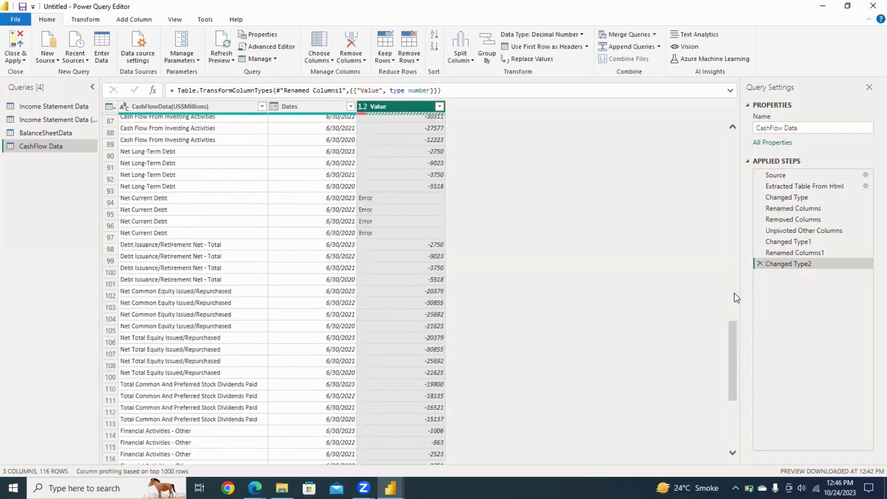
pyautogui.scroll(11, 733, 150)
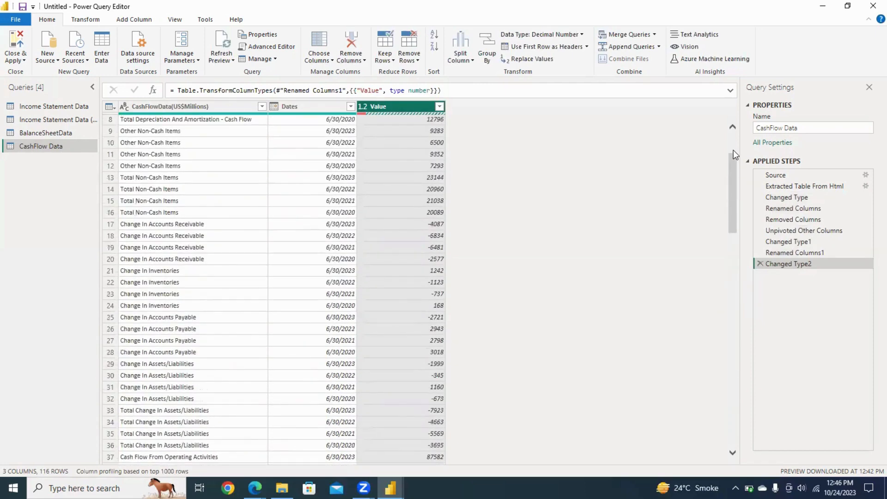
pyautogui.rightClick(403, 107)
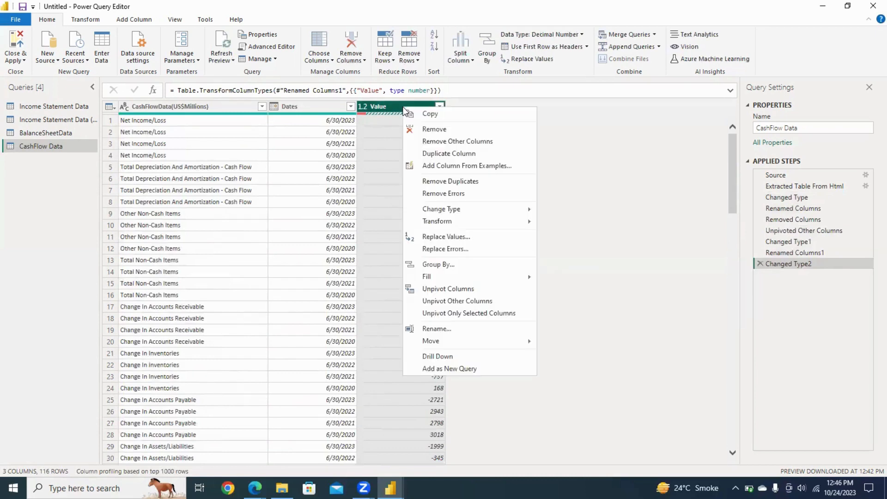
pyautogui.click(470, 250)
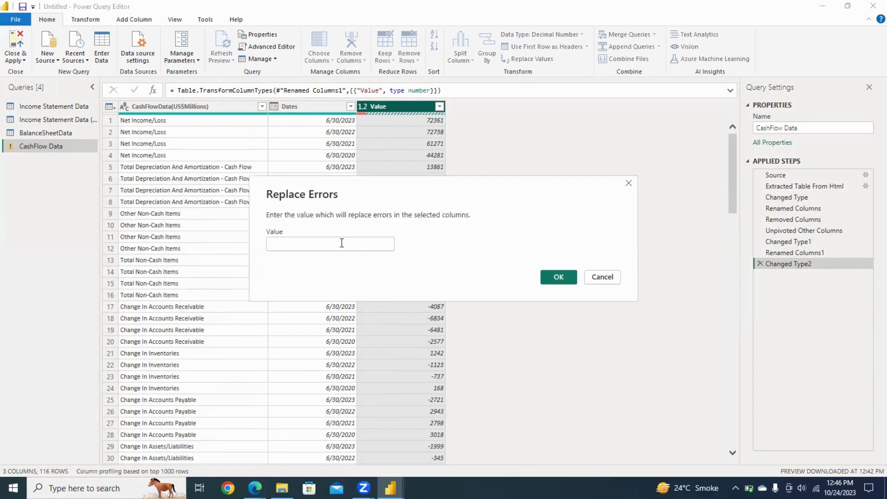
pyautogui.write('0')
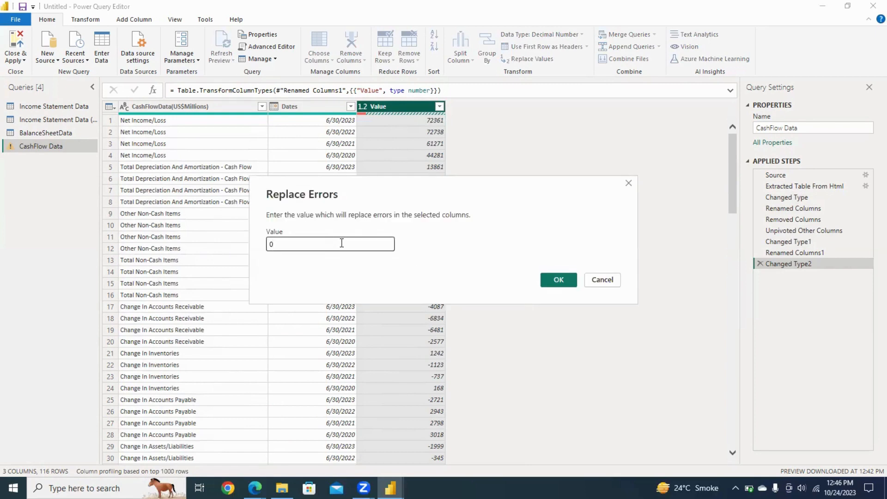
pyautogui.press('Return')
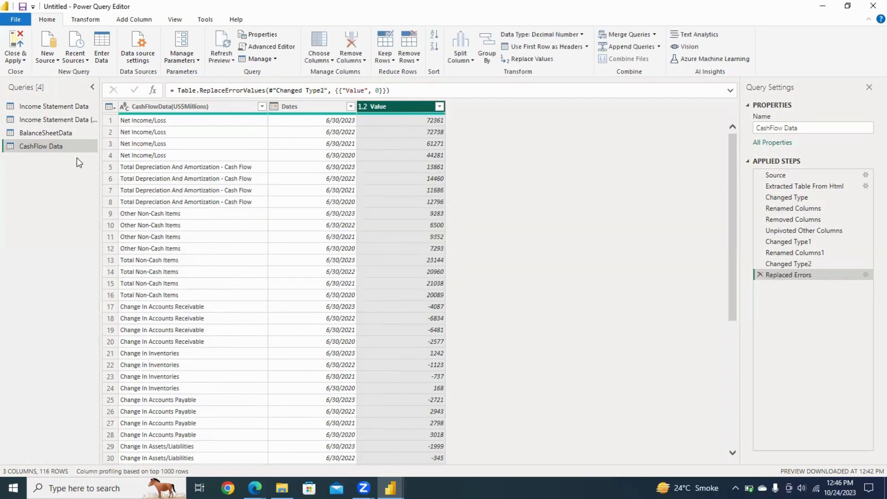
# Step: Unpivot all columns of the BalanceSheetData query other than Balancesheet(US$Millions)
pyautogui.click(44, 131)
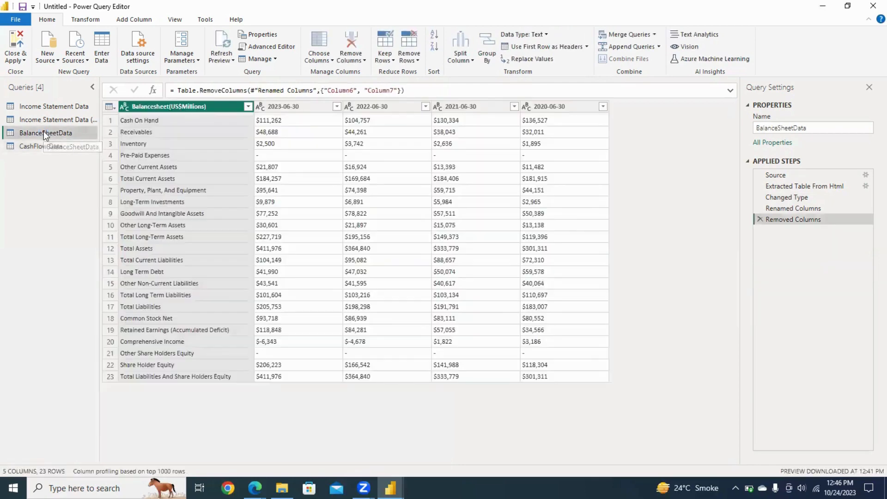
pyautogui.rightClick(212, 107)
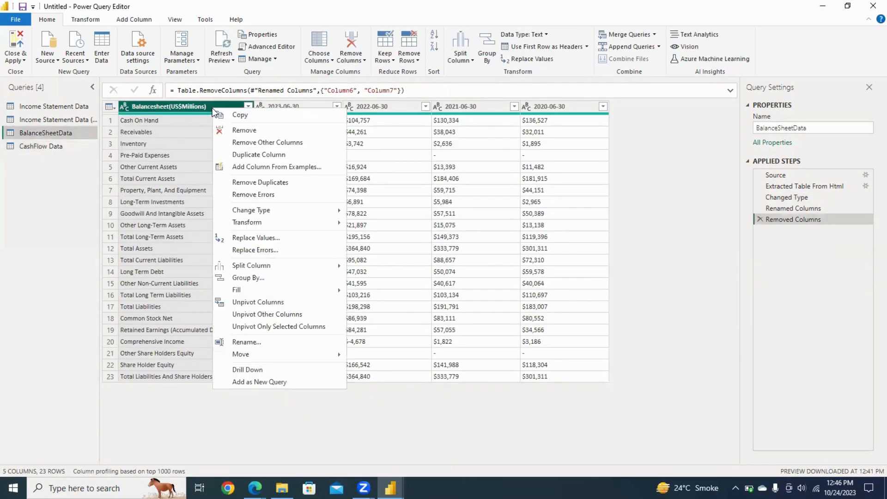
pyautogui.click(279, 316)
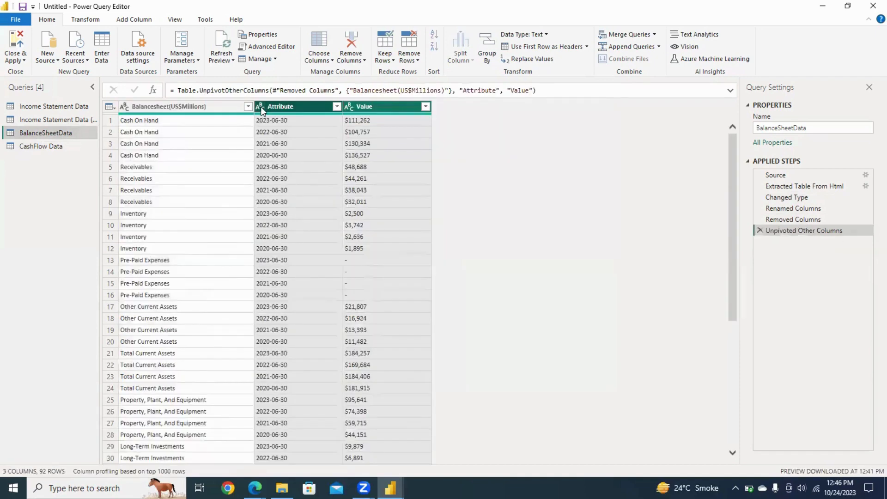
# Step: Change the balance sheet table's Attribute column to the Date data type and rename it Dates
pyautogui.click(261, 108)
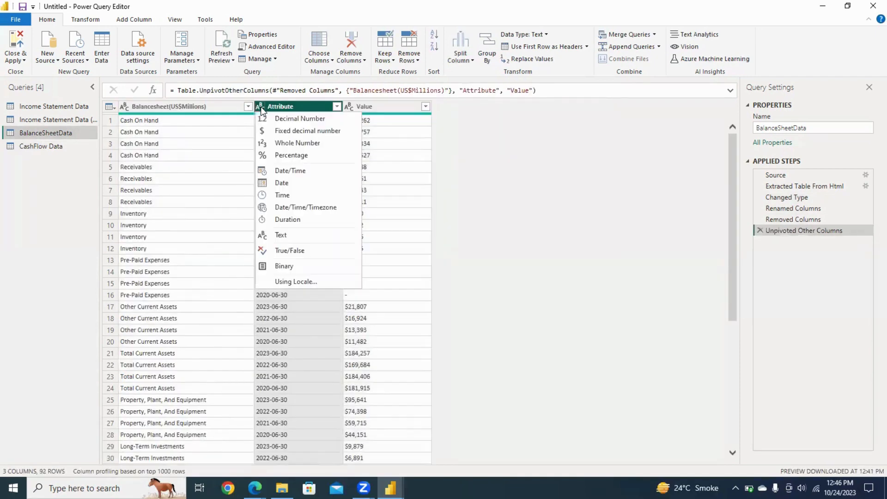
pyautogui.click(283, 184)
pyautogui.doubleClick(298, 108)
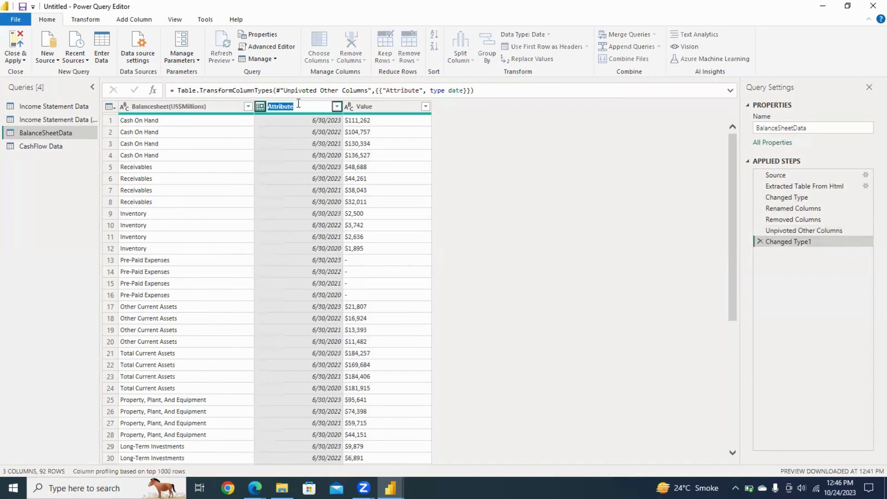
pyautogui.press('BackSpace')
pyautogui.write('Dates')
pyautogui.press('Return')
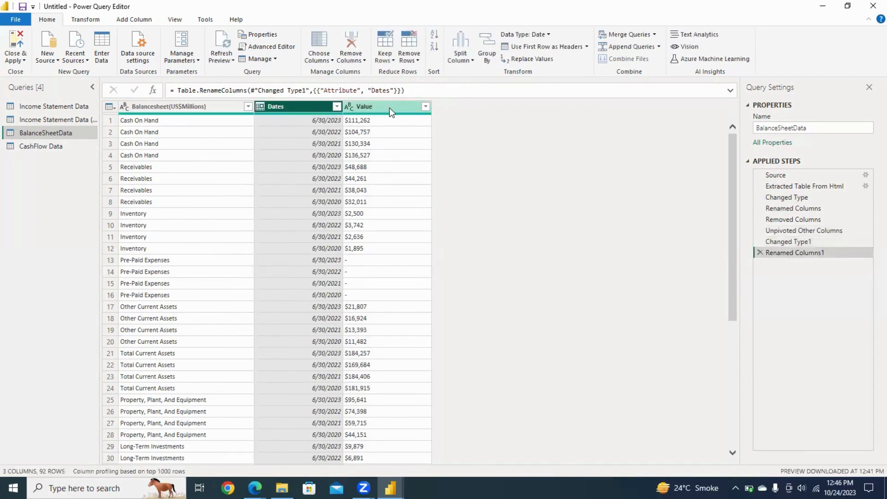
# Step: Change the balance sheet table's Value column to the Decimal Number data type
pyautogui.click(369, 109)
pyautogui.click(348, 107)
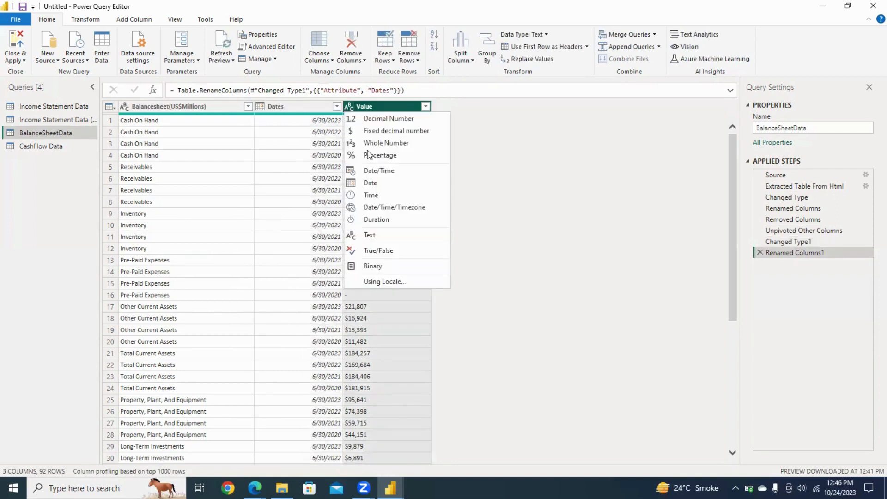
pyautogui.click(415, 118)
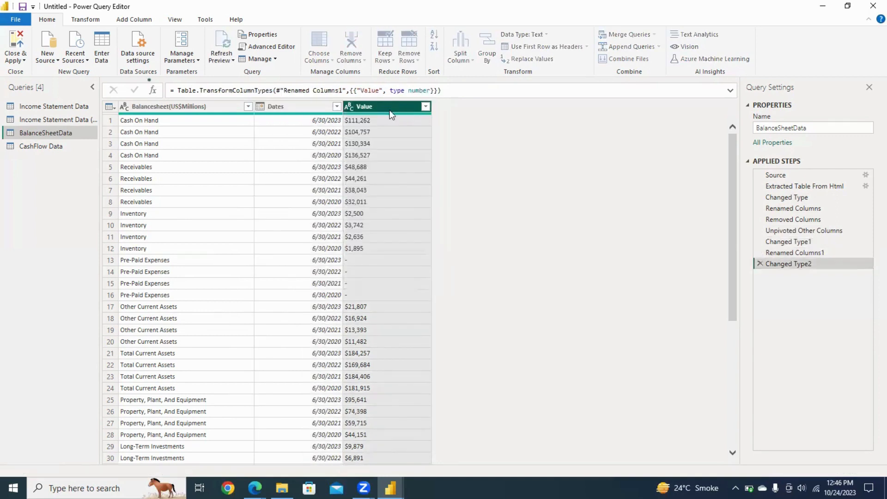
# Step: Replace the errors in the balance sheet table's Value column with 0
pyautogui.rightClick(381, 112)
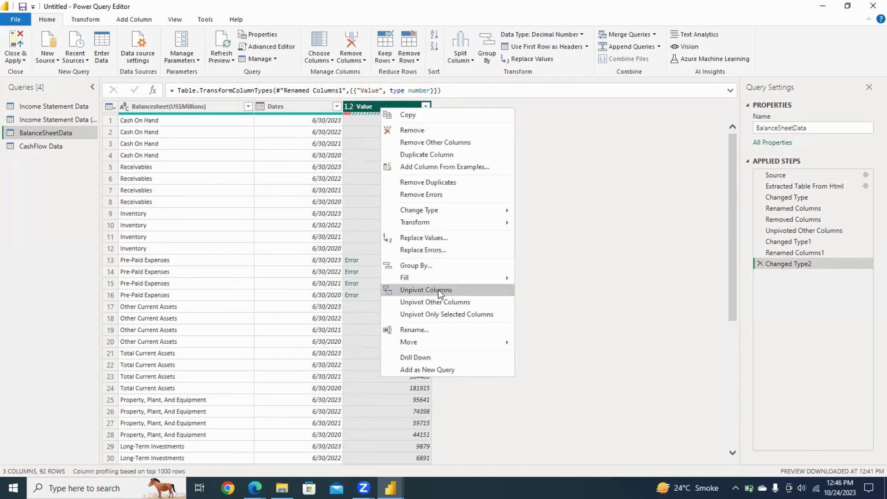
pyautogui.click(476, 249)
pyautogui.write('0')
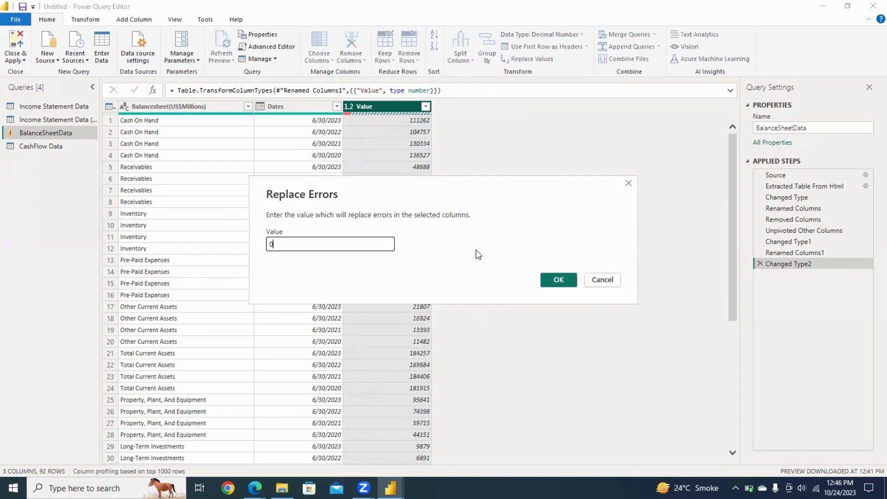
pyautogui.press('Return')
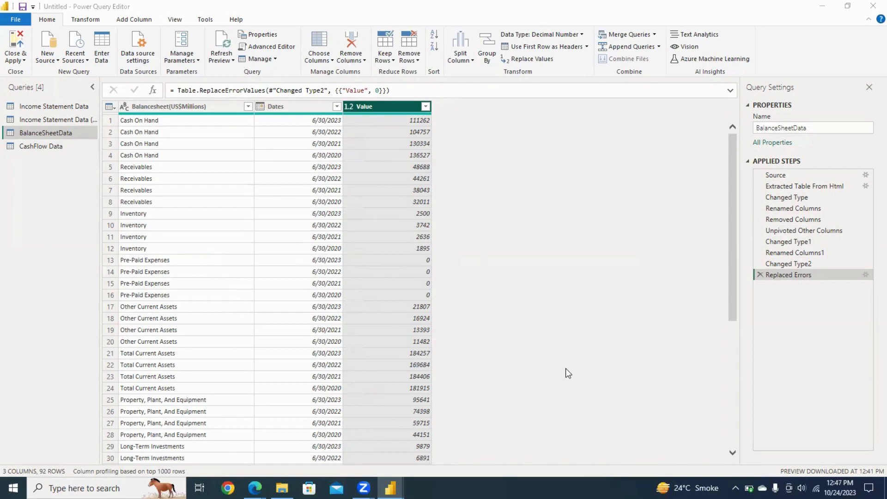
# Step: Review the Income Statement Data (2) and BalanceSheetData queries, close and apply the query changes, and return to the untitled Power BI Desktop report
pyautogui.click(65, 121)
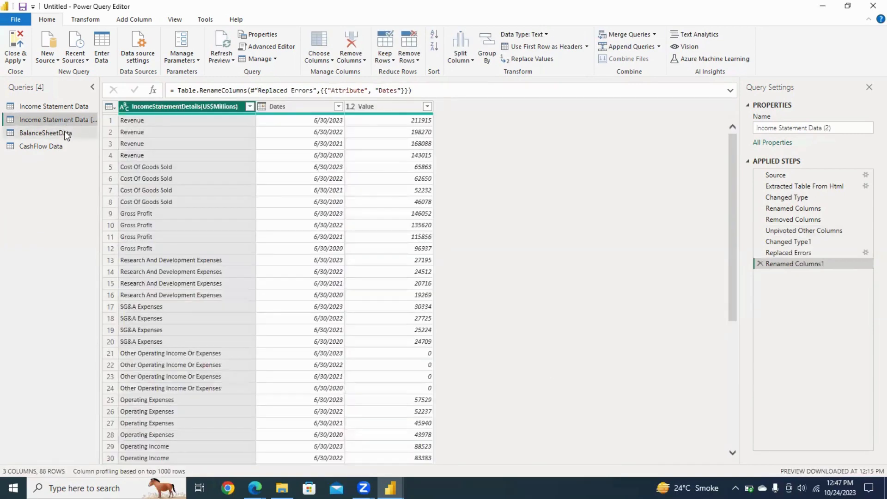
pyautogui.click(64, 131)
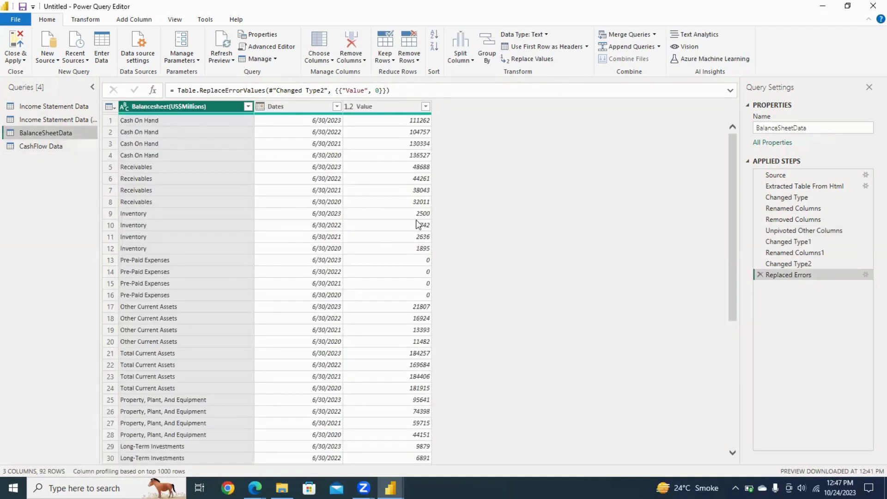
pyautogui.click(24, 61)
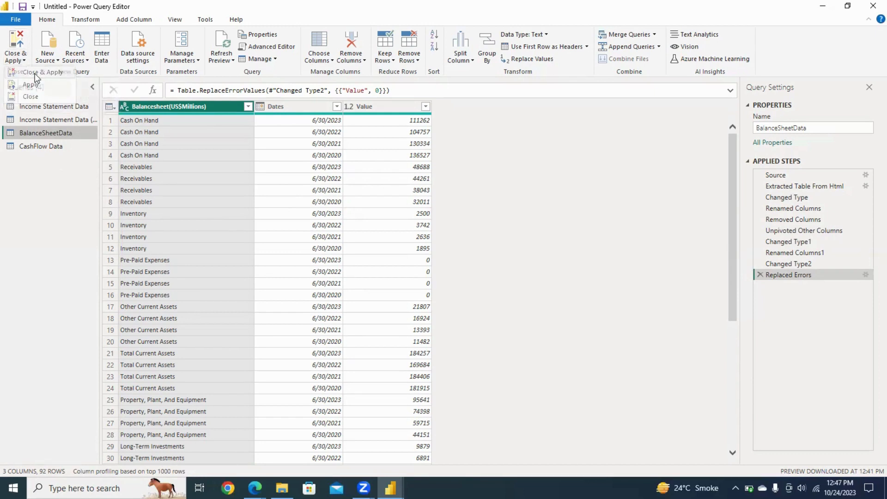
pyautogui.click(35, 74)
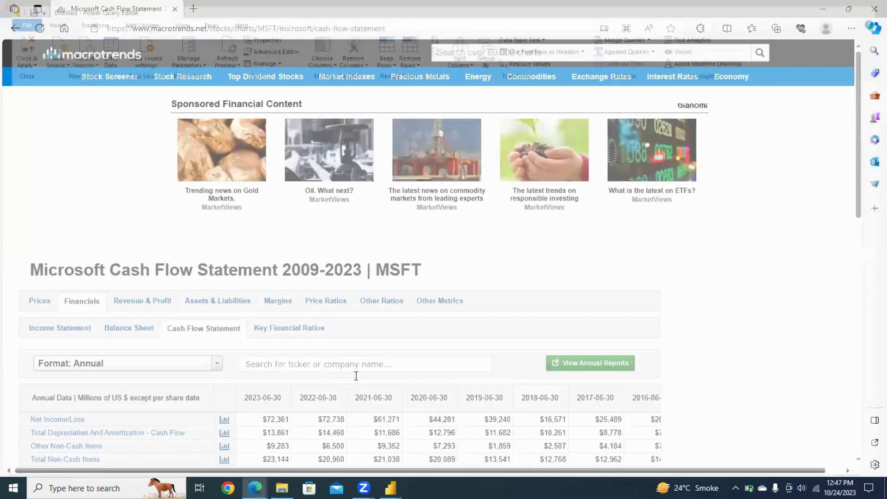
pyautogui.moveTo(391, 488)
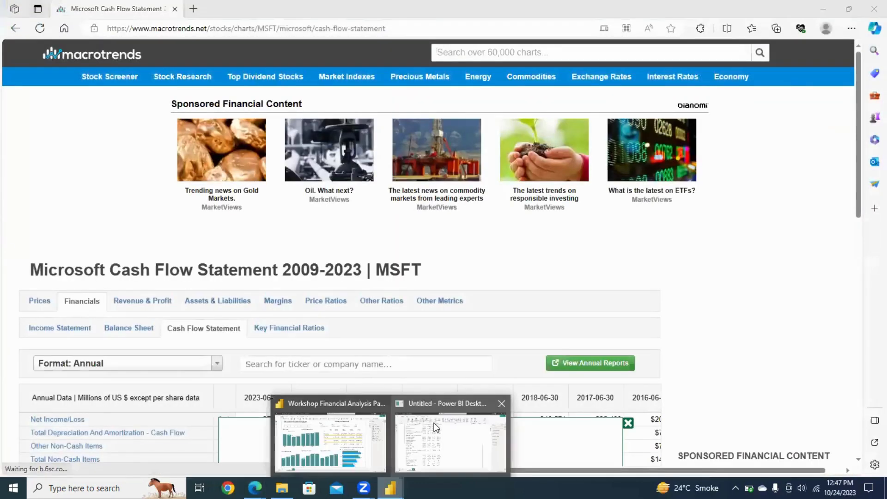
pyautogui.click(433, 423)
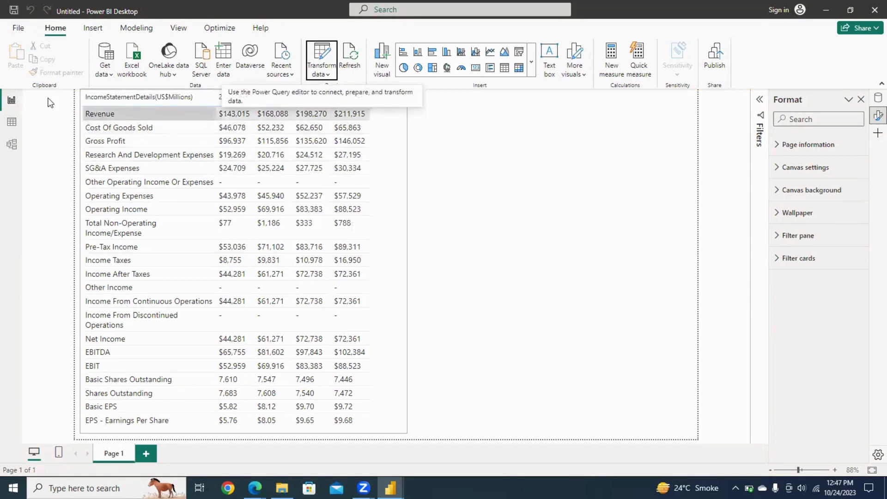
# Step: Examine the income statement, balance sheet and cash flow tables in the data model diagram
pyautogui.click(12, 146)
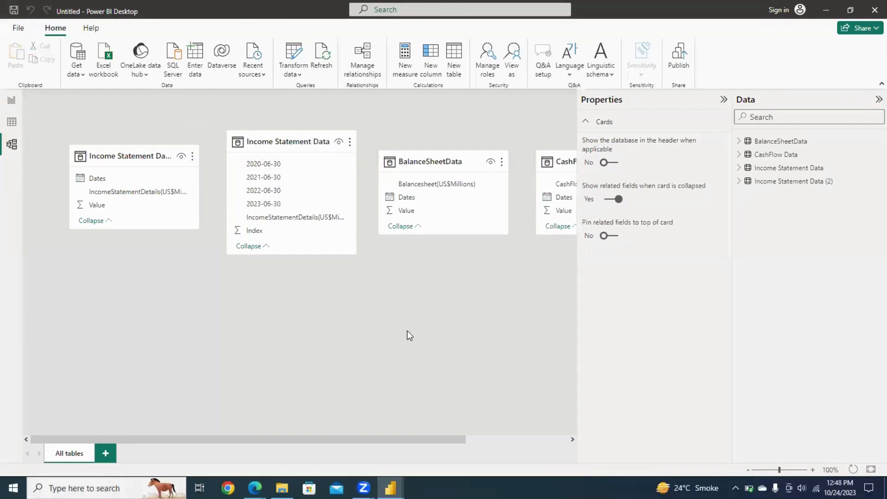
pyautogui.hscroll(3, 539, 390)
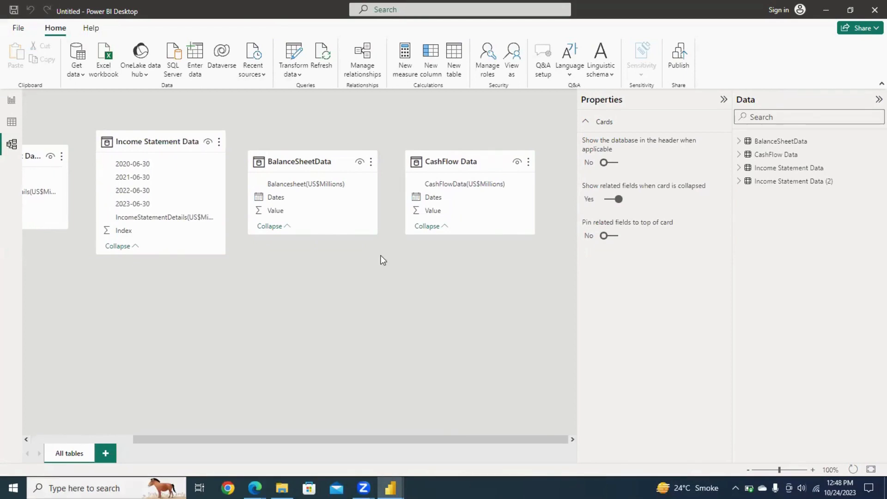
pyautogui.click(101, 439)
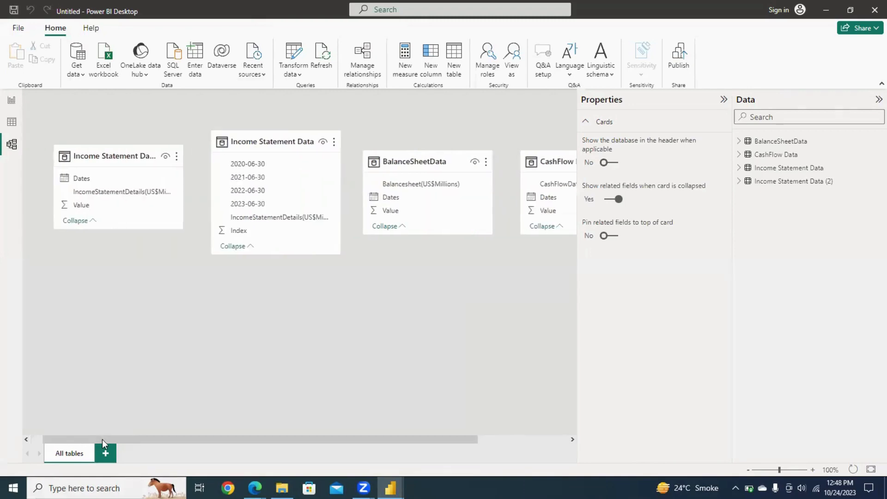
# Step: Create a calculated table named Dates with the formula Dates = CALENDARAUTO()
pyautogui.click(11, 101)
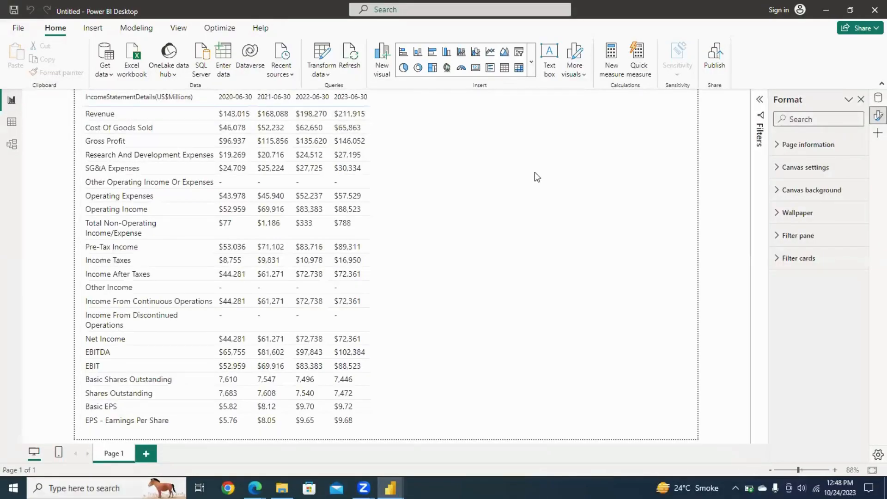
pyautogui.click(18, 121)
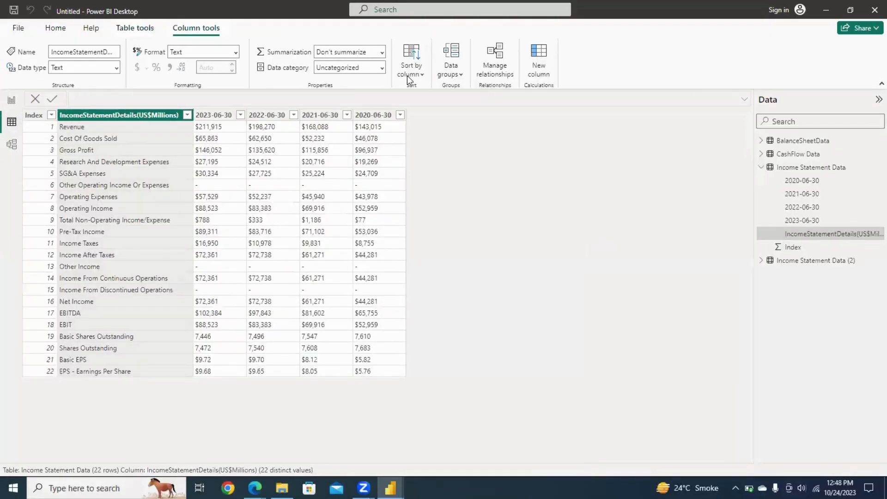
pyautogui.click(135, 29)
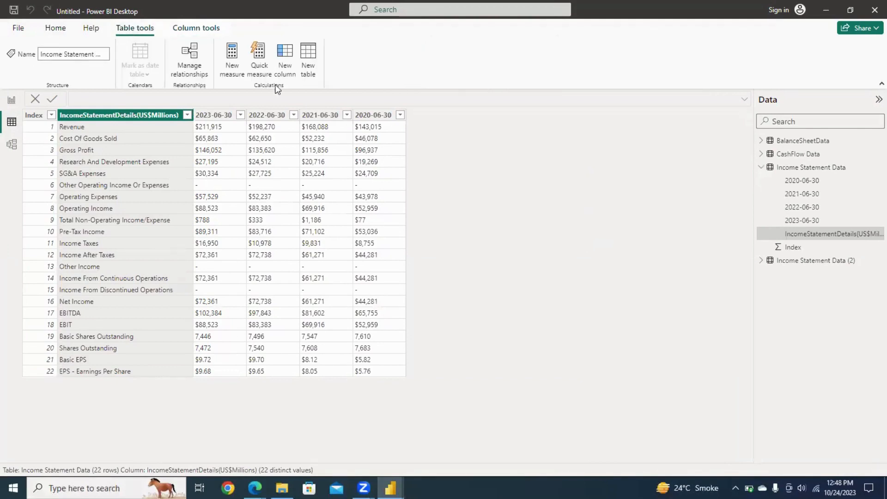
pyautogui.click(308, 60)
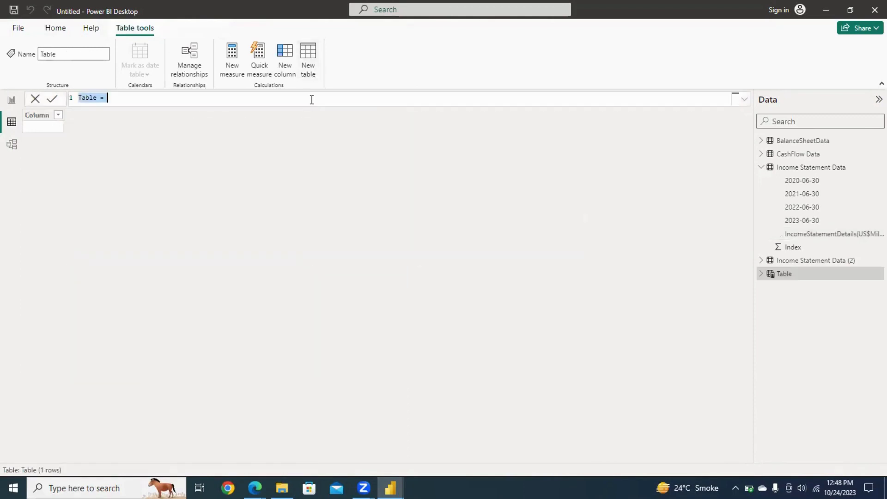
pyautogui.write('Dates')
pyautogui.write('-=')
pyautogui.press('BackSpace')
pyautogui.press('BackSpace')
pyautogui.write('= C')
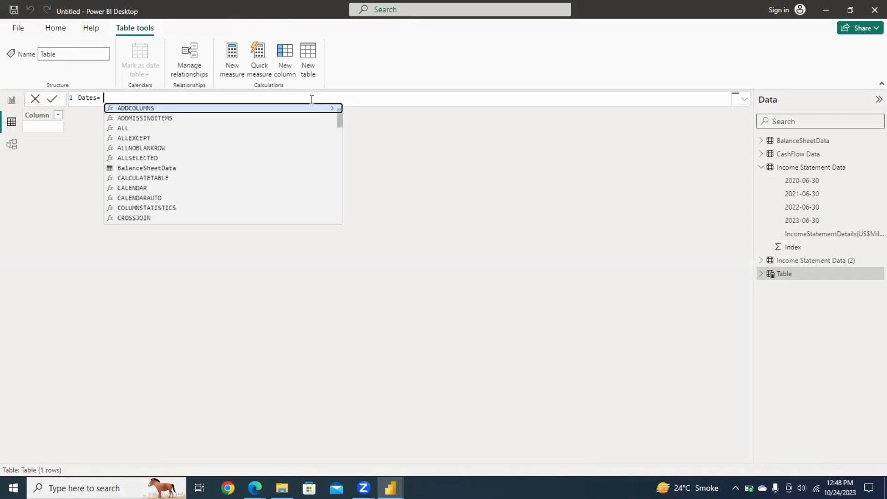
pyautogui.write('al')
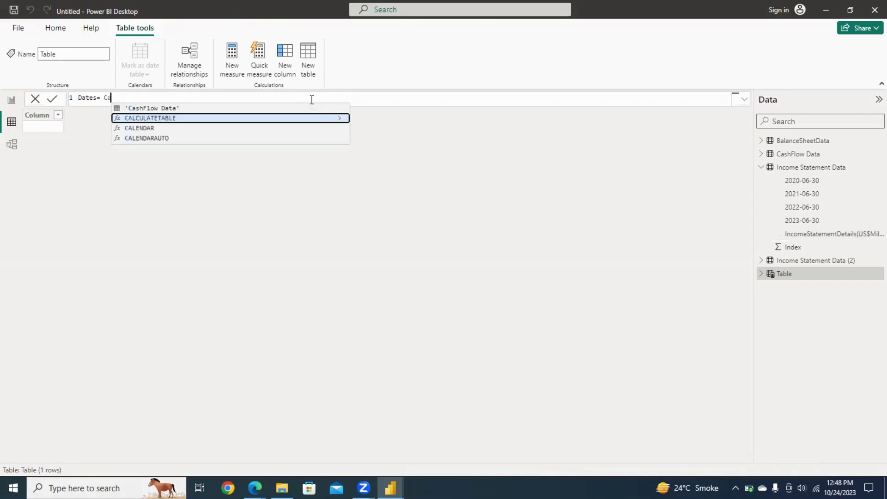
pyautogui.press('Down')
pyautogui.press('Down')
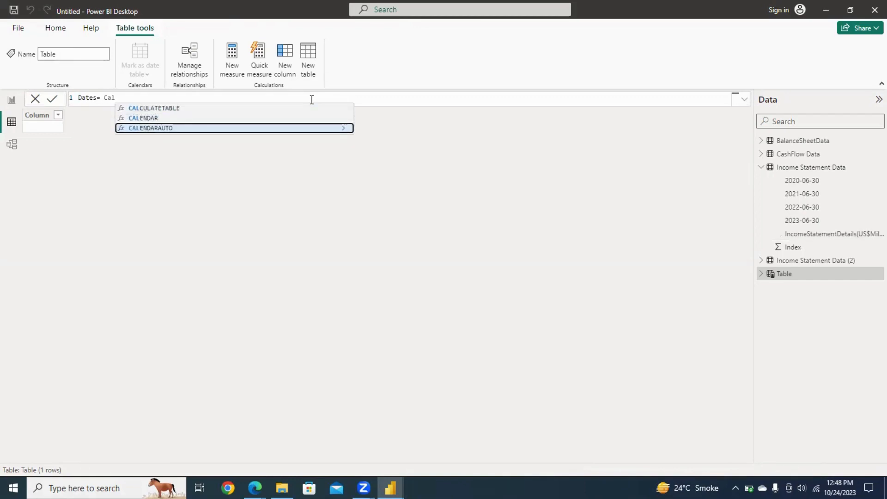
pyautogui.press('Tab')
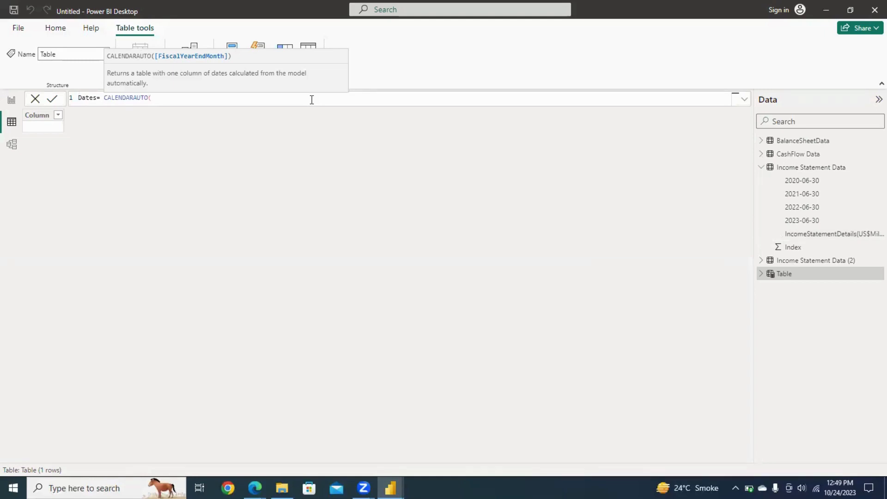
pyautogui.write(')')
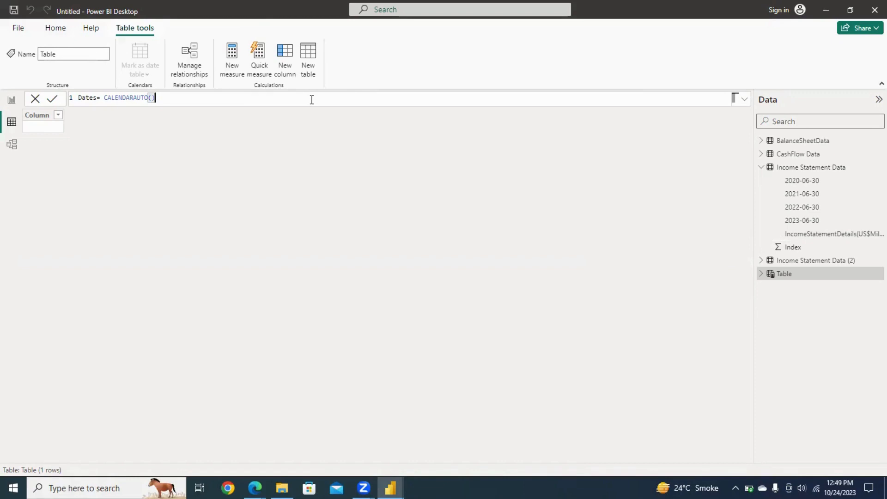
pyautogui.press('Return')
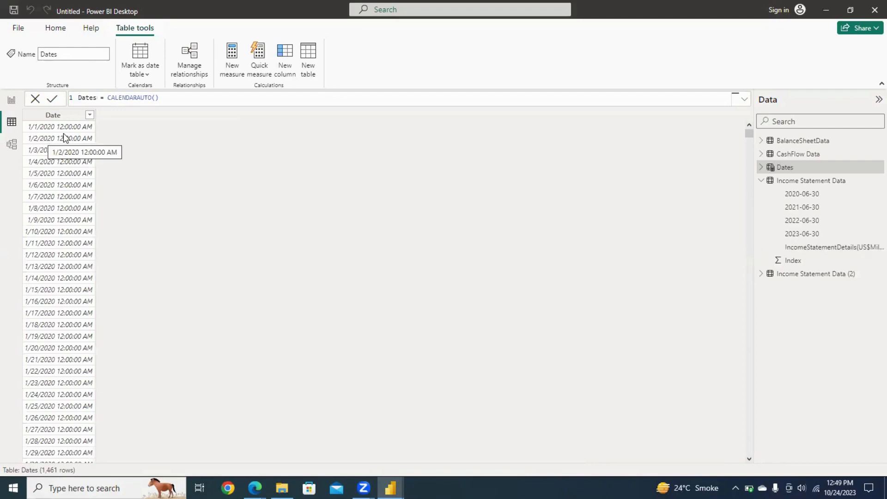
# Step: Set the Dates table's Date column to the Date data type with the 14-Mar-01 (dd-mmm-yy) format
pyautogui.click(61, 116)
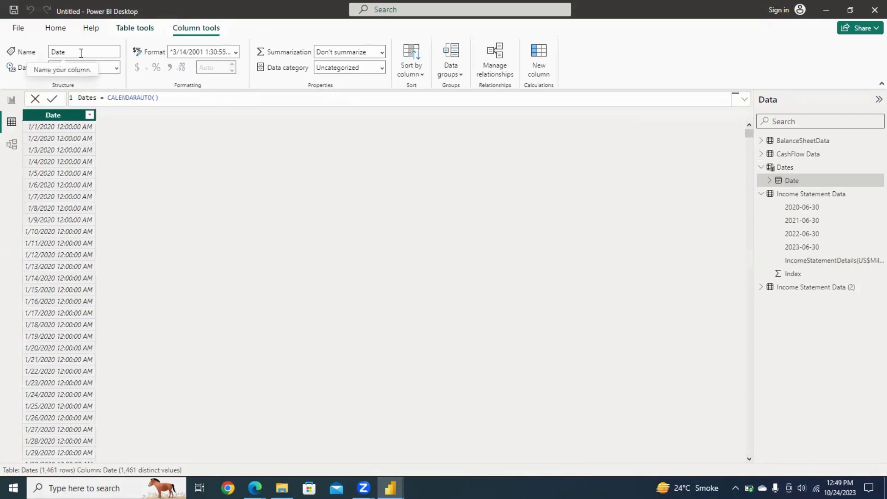
pyautogui.click(116, 69)
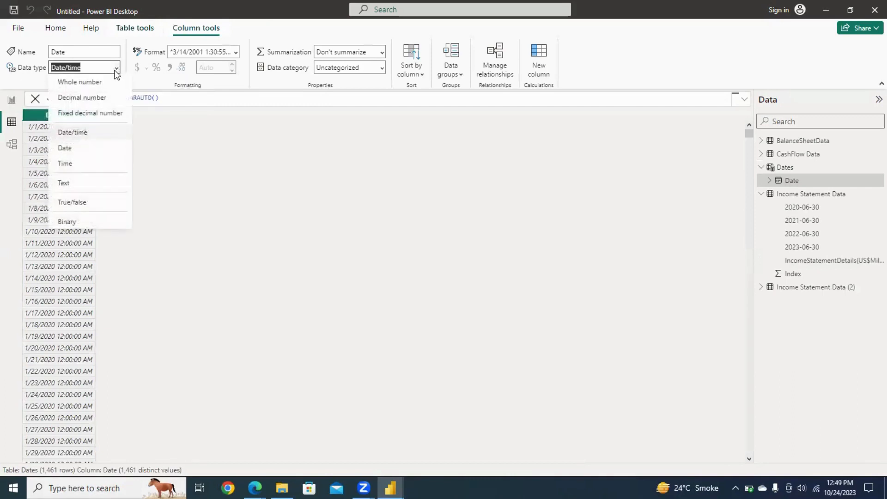
pyautogui.click(74, 149)
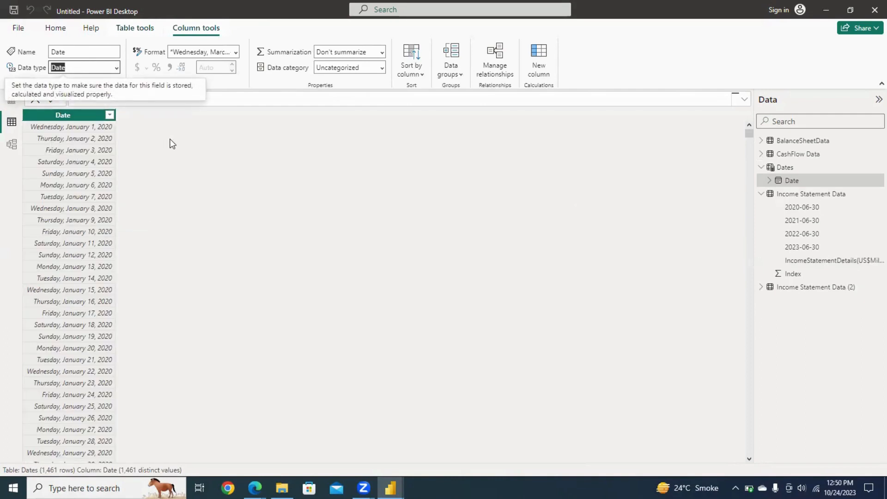
pyautogui.click(236, 52)
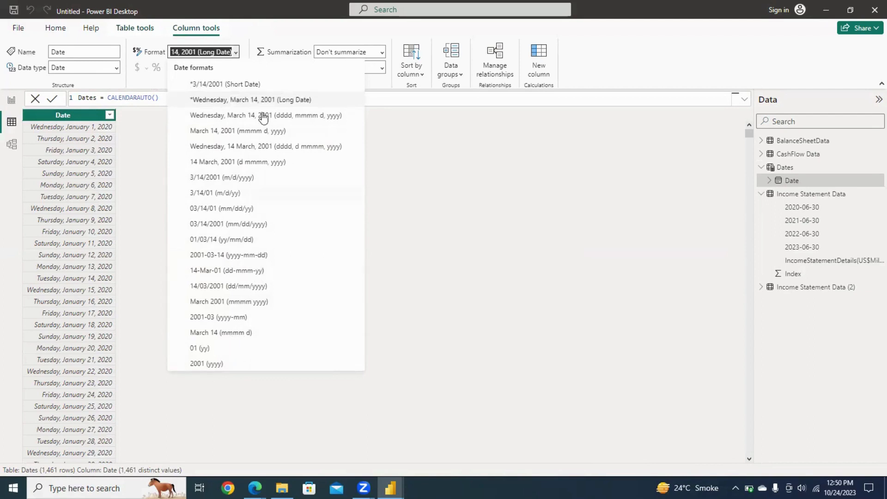
pyautogui.click(244, 276)
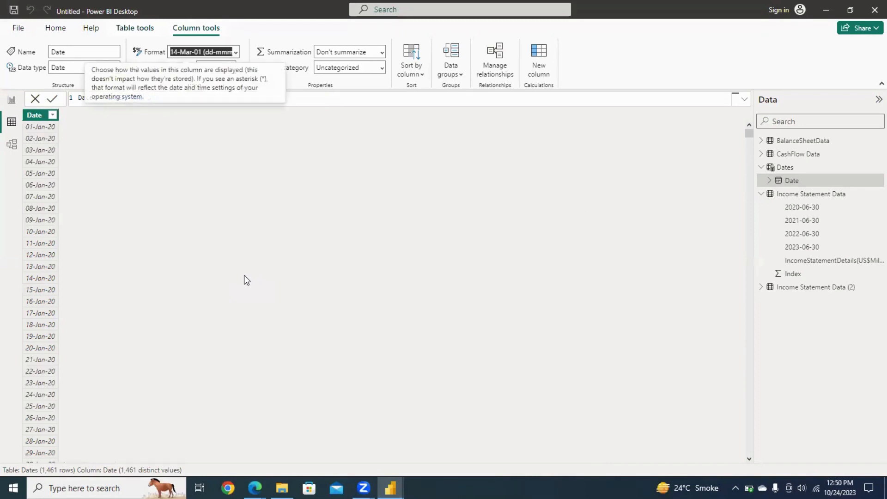
# Step: Move the CashFlow Data and BalanceSheetData tables side by side into the lower part of the model diagram
pyautogui.click(5, 110)
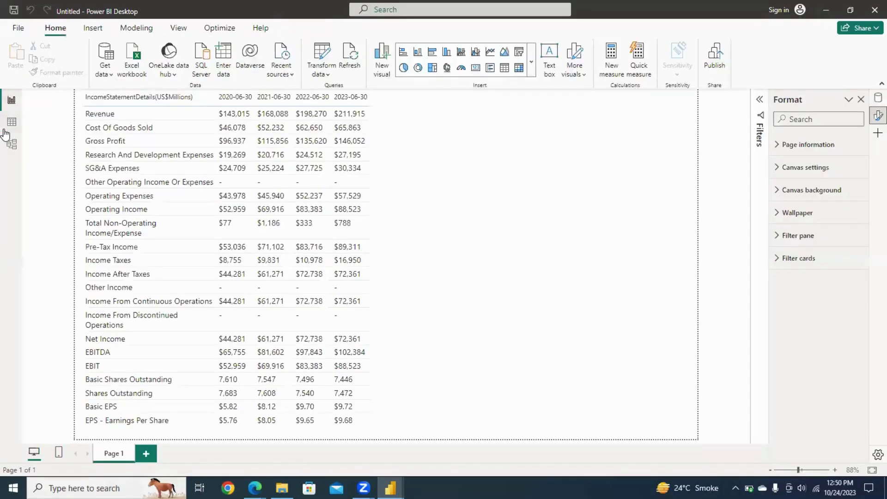
pyautogui.click(5, 147)
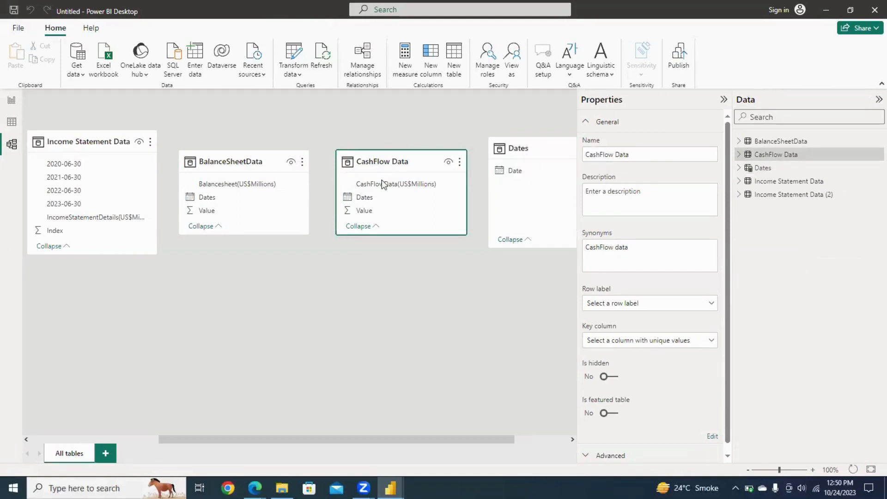
pyautogui.rightClick(396, 163)
pyautogui.click(396, 159)
pyautogui.moveTo(396, 159); pyautogui.dragTo(328, 323)
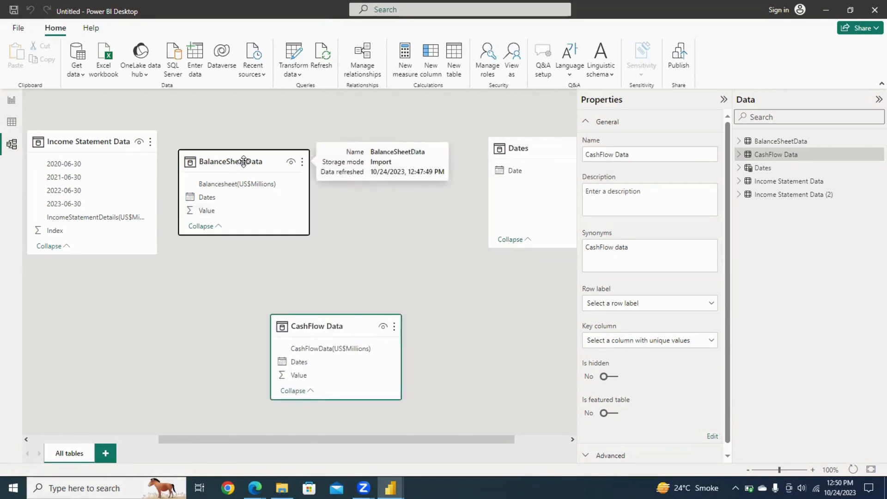
pyautogui.moveTo(236, 163); pyautogui.dragTo(192, 325)
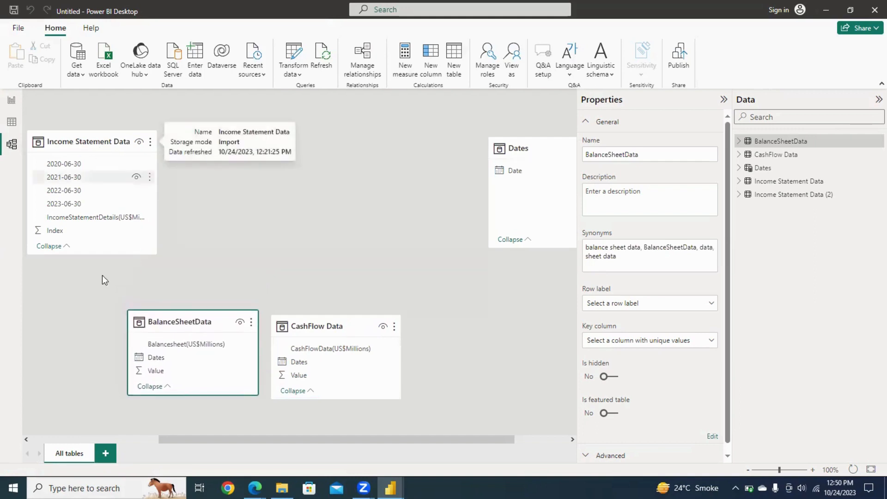
# Step: Place Income Statement Data (2) beside BalanceSheetData, move Income Statement Data aside, and position Dates above the row of statement tables
pyautogui.moveTo(199, 434); pyautogui.dragTo(74, 428)
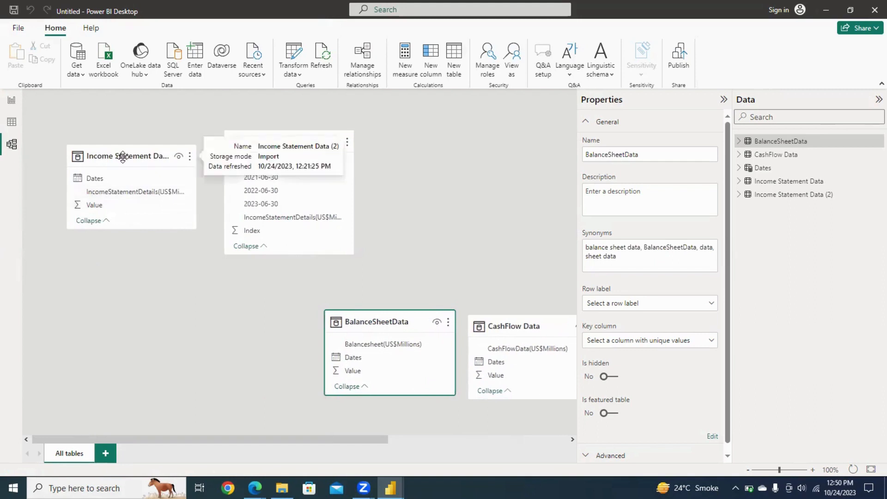
pyautogui.moveTo(127, 164); pyautogui.dragTo(240, 329)
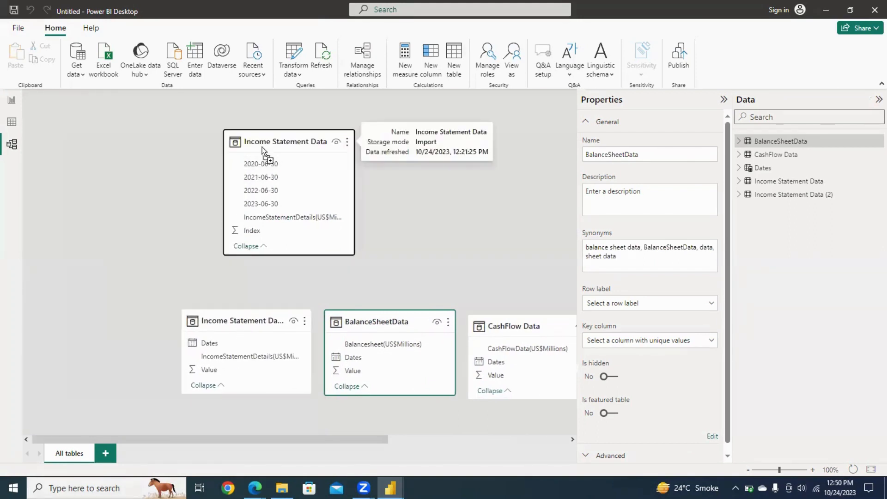
pyautogui.moveTo(279, 146); pyautogui.dragTo(122, 151)
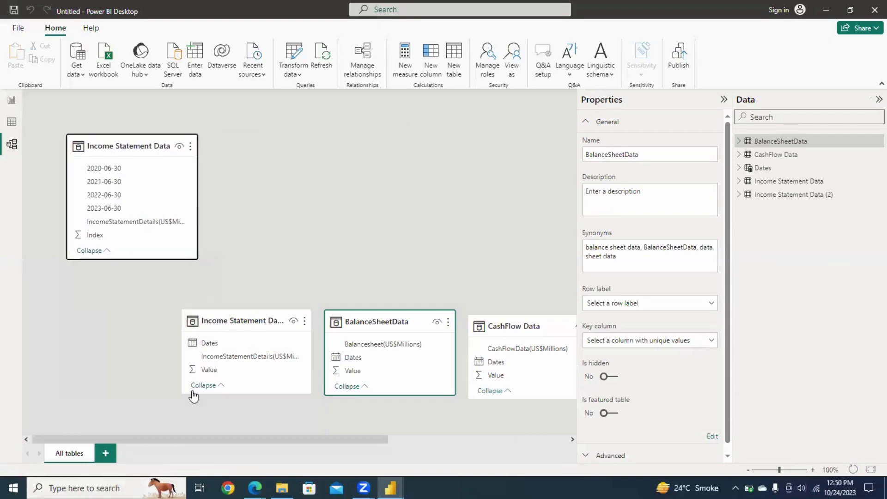
pyautogui.moveTo(174, 445); pyautogui.dragTo(316, 429)
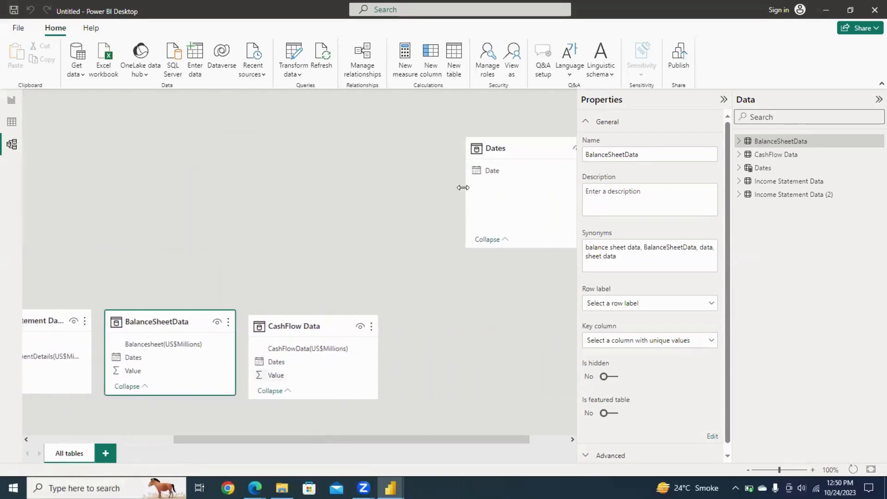
pyautogui.moveTo(508, 152); pyautogui.dragTo(351, 165)
pyautogui.click(222, 205)
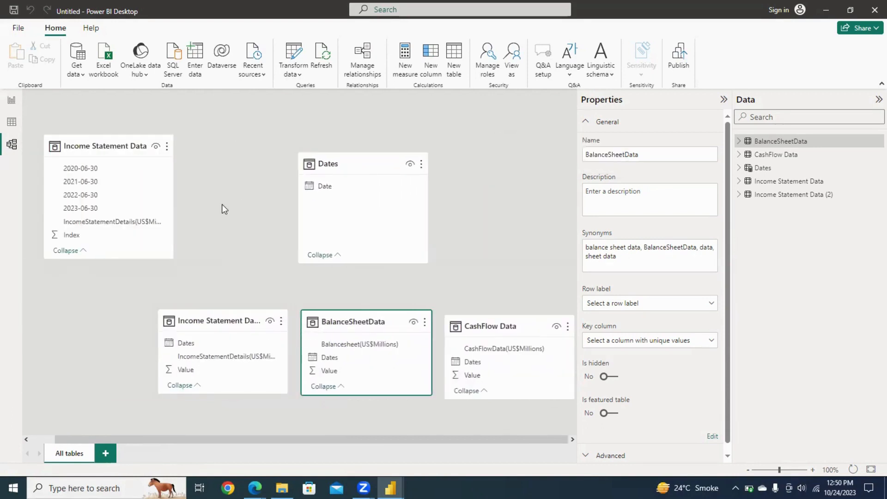
# Step: Relate the Dates columns of Income Statement Data (2), BalanceSheetData and CashFlow Data to the Date column of the Dates table
pyautogui.moveTo(185, 345); pyautogui.dragTo(324, 190)
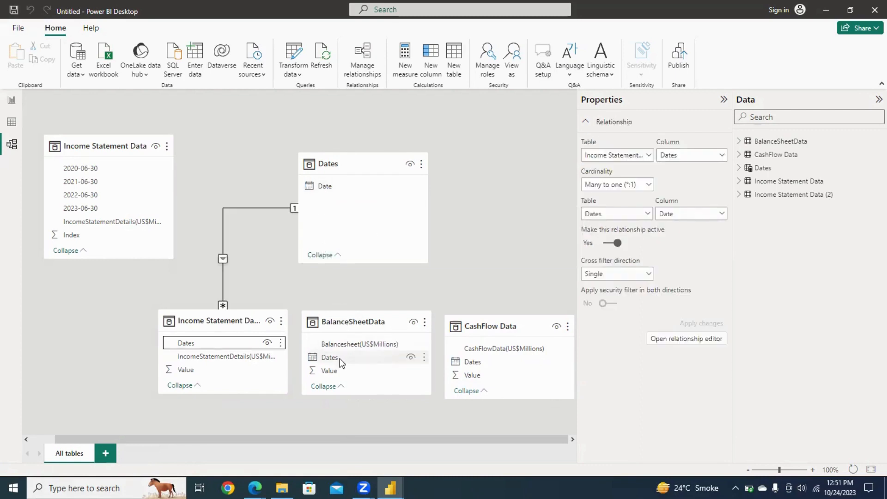
pyautogui.moveTo(336, 357); pyautogui.dragTo(340, 185)
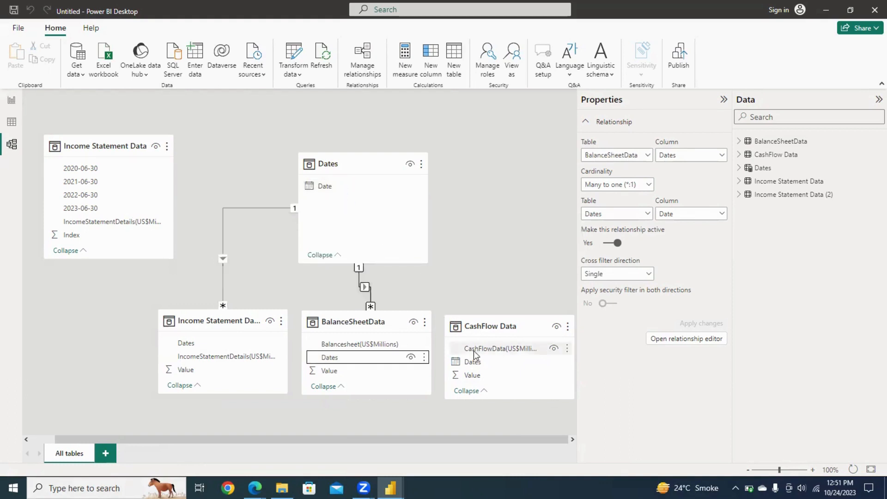
pyautogui.moveTo(477, 363); pyautogui.dragTo(340, 187)
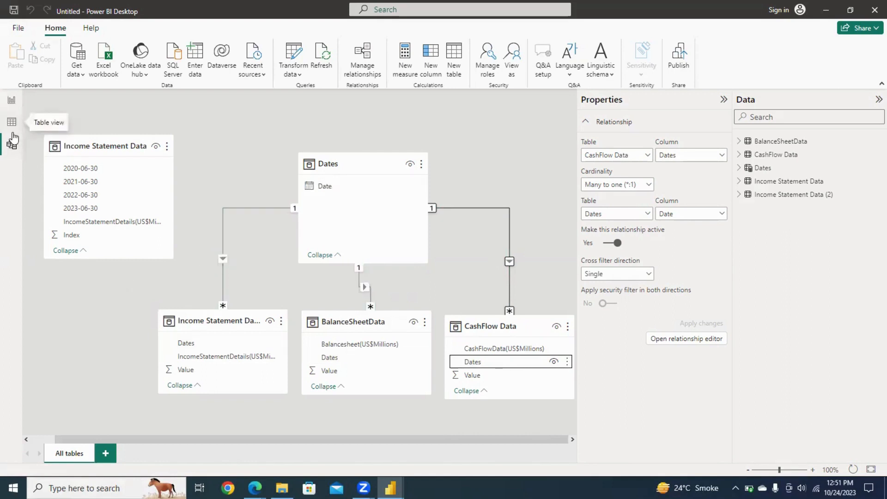
pyautogui.click(12, 122)
pyautogui.click(11, 101)
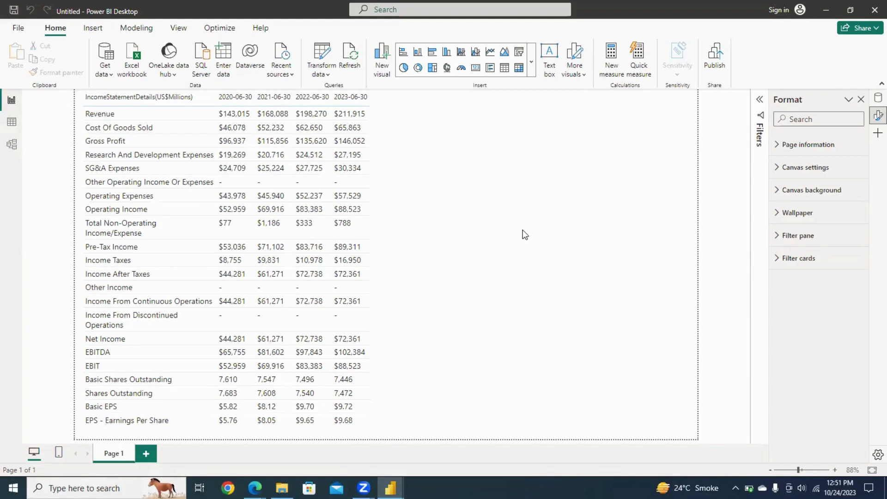
pyautogui.click(12, 127)
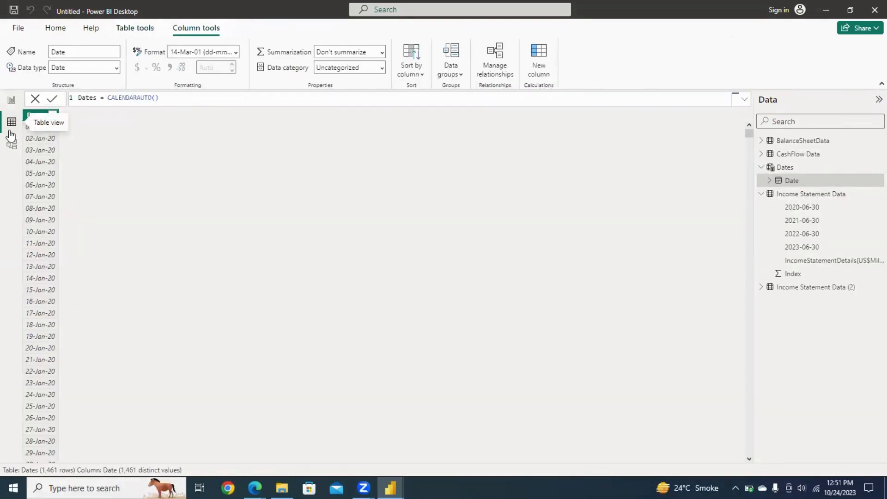
pyautogui.click(10, 145)
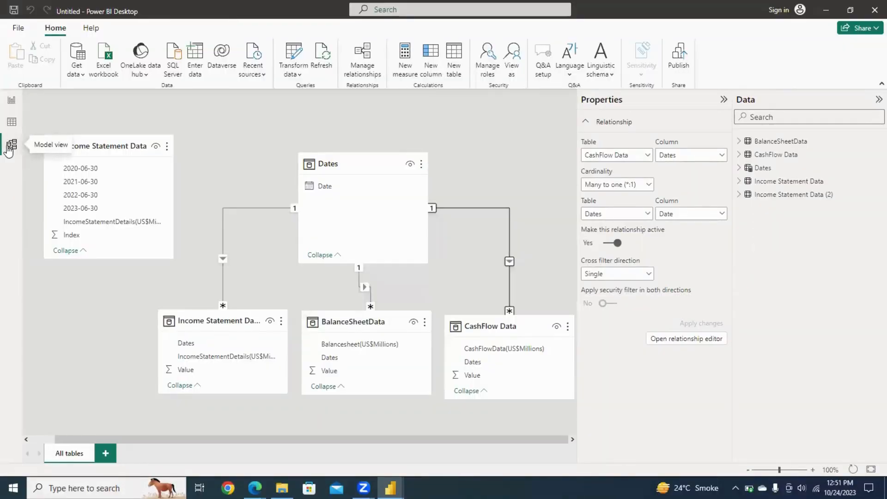
# Step: From the report page, create a blank manually entered table named "IS Key Measures" and load it into the model
pyautogui.click(10, 104)
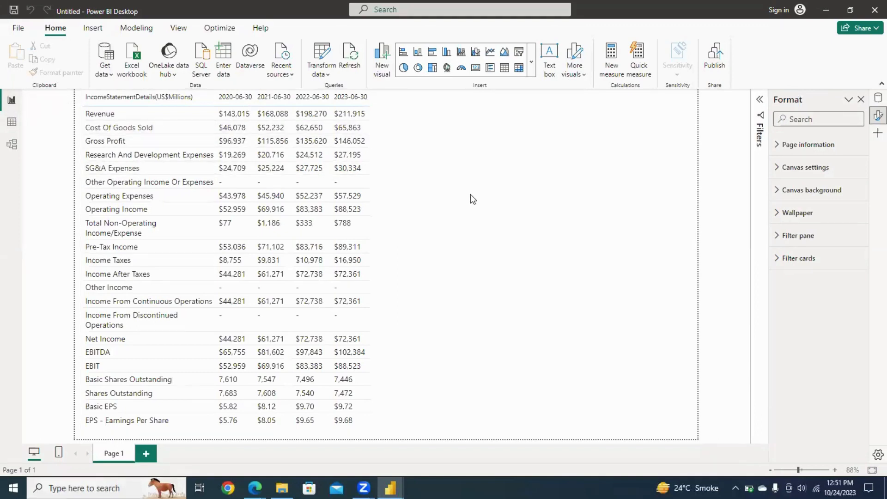
pyautogui.click(221, 71)
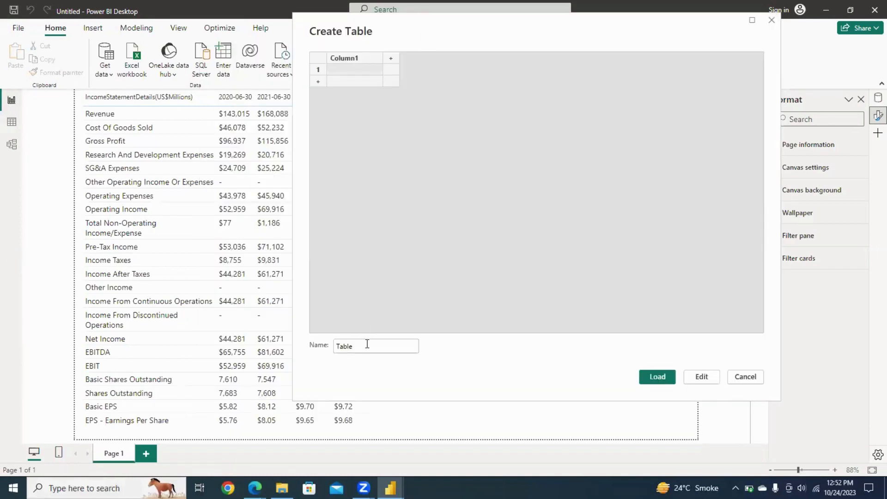
pyautogui.click(367, 344)
pyautogui.press('BackSpace')
pyautogui.press('BackSpace')
pyautogui.press('BackSpace')
pyautogui.press('BackSpace')
pyautogui.press('BackSpace')
pyautogui.write('IS Key Measures')
pyautogui.click(651, 376)
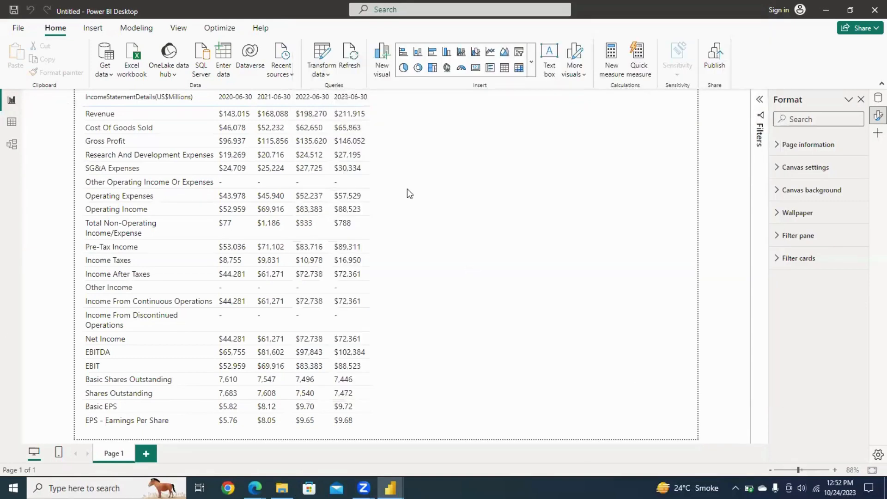
# Step: Create a blank manually entered table named "Bs Key Measures" and load it into the model
pyautogui.click(226, 73)
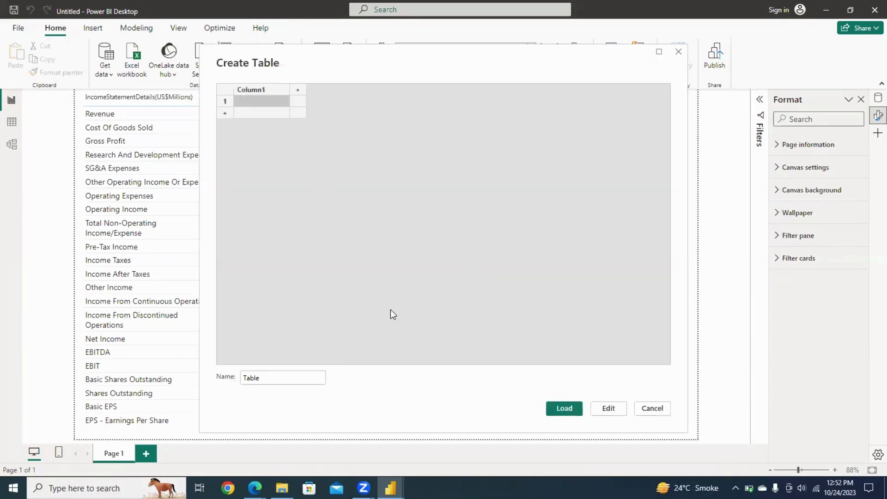
pyautogui.click(298, 379)
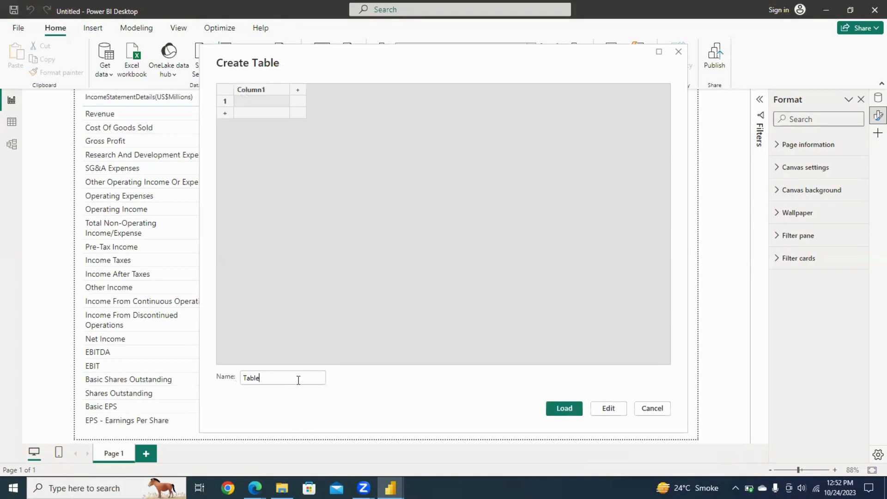
pyautogui.press('BackSpace')
pyautogui.press('BackSpace')
pyautogui.press('BackSpace')
pyautogui.press('BackSpace')
pyautogui.press('BackSpace')
pyautogui.write('B')
pyautogui.press('BackSpace')
pyautogui.press('BackSpace')
pyautogui.write('s K')
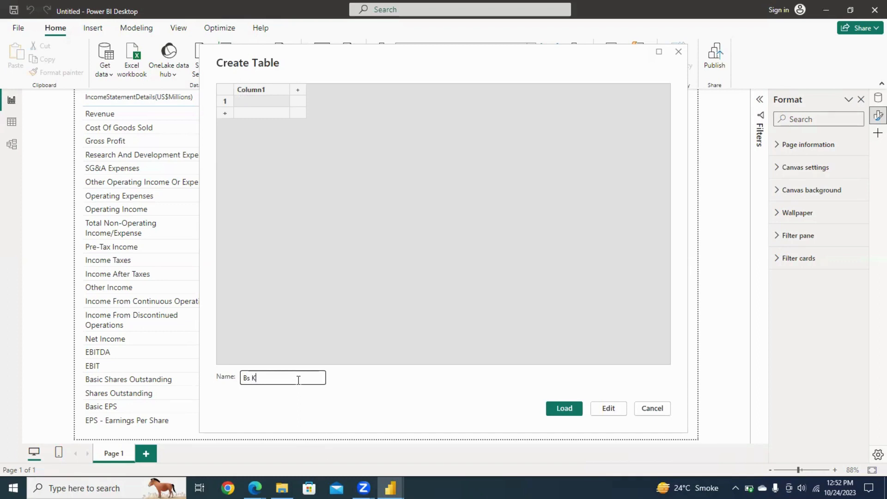
pyautogui.write('ey Measures')
pyautogui.press('Return')
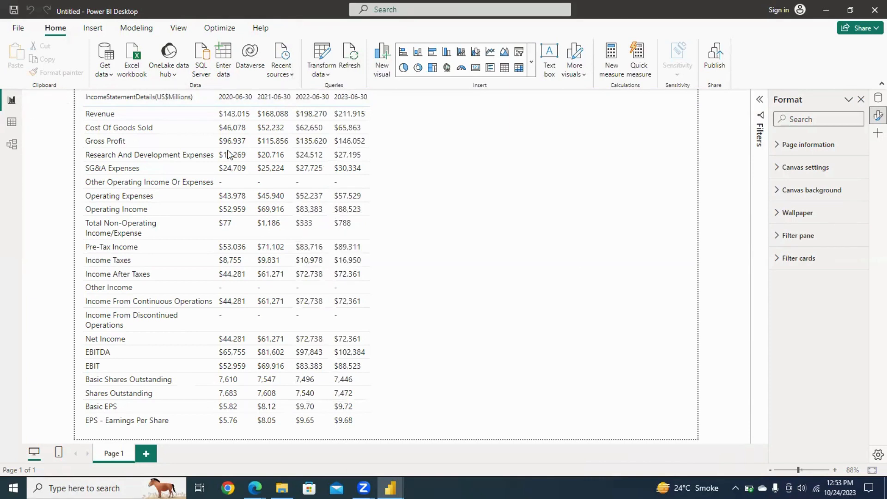
# Step: Create a blank manually entered table named "CF Key Measures" and load it into the model
pyautogui.click(223, 74)
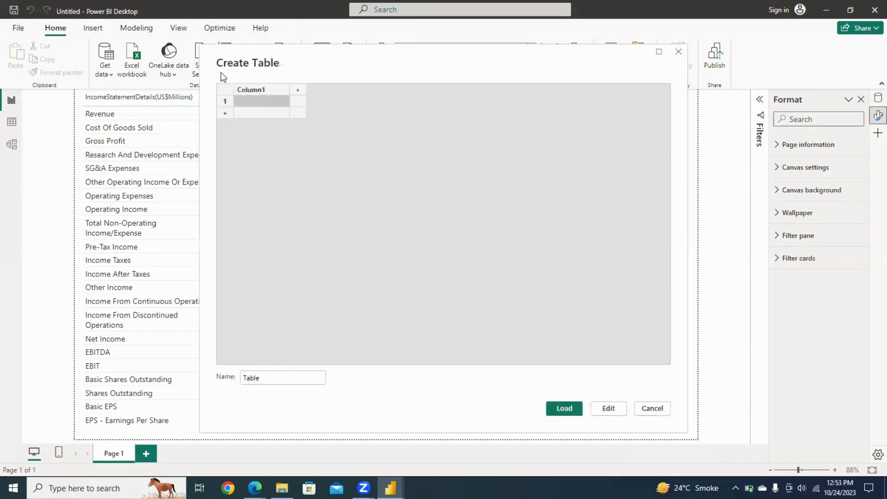
pyautogui.click(287, 378)
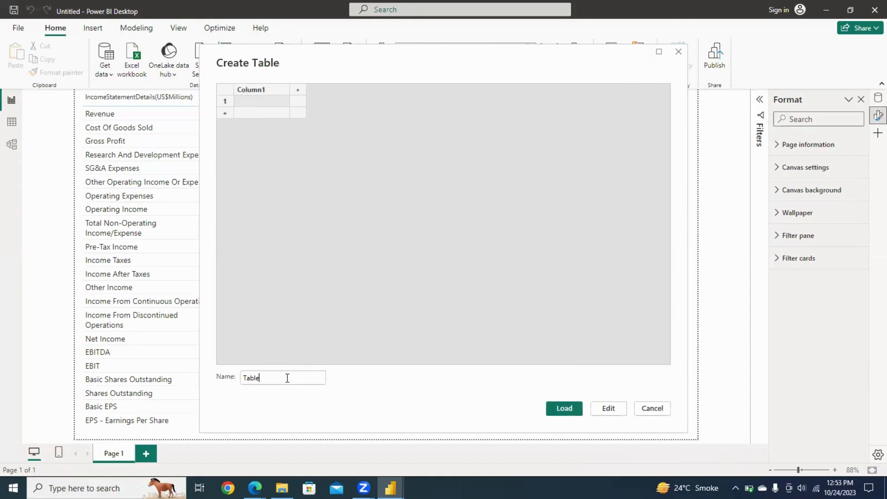
pyautogui.press('BackSpace')
pyautogui.press('BackSpace')
pyautogui.press('BackSpace')
pyautogui.press('BackSpace')
pyautogui.press('BackSpace')
pyautogui.write('CF K')
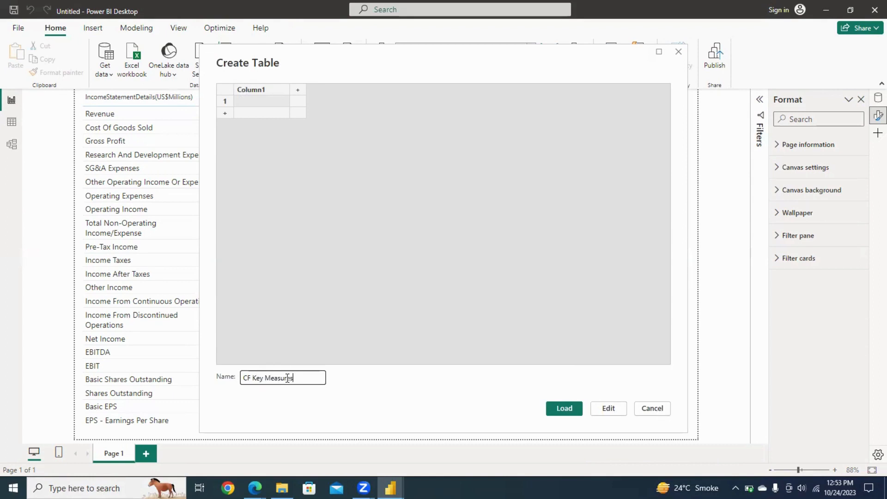
pyautogui.write('ey Measures')
pyautogui.press('Return')
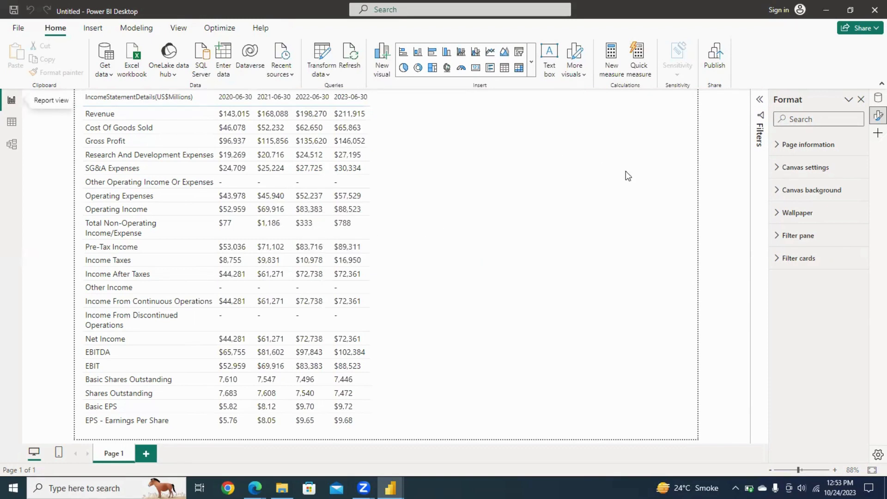
# Step: Show the model's data fields and collapse the Dates table and both Income Statement Data tables to their names
pyautogui.click(877, 99)
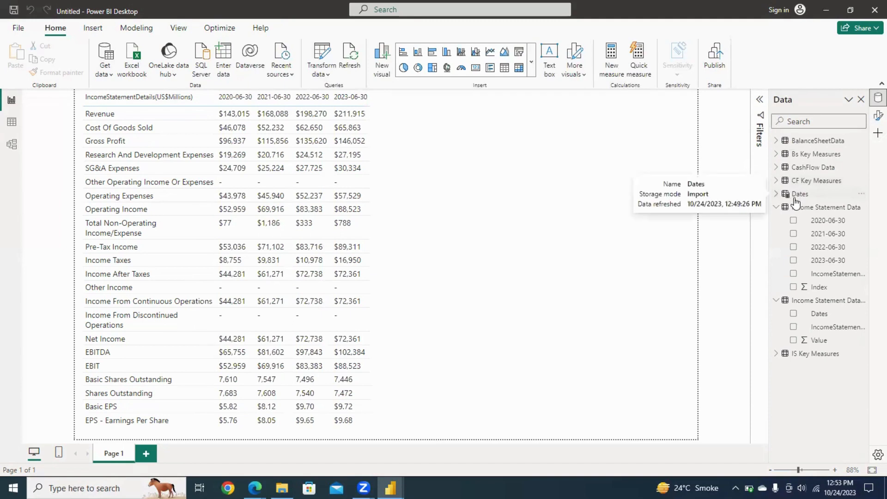
pyautogui.click(778, 196)
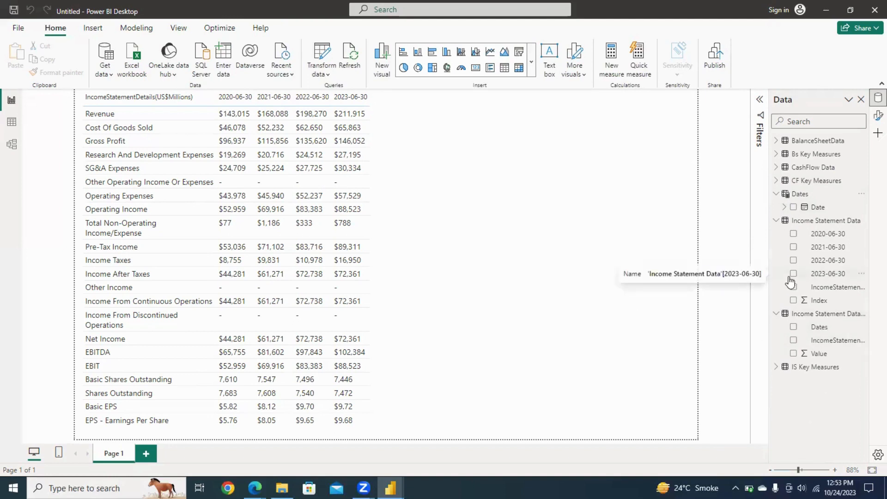
pyautogui.click(776, 221)
pyautogui.click(776, 234)
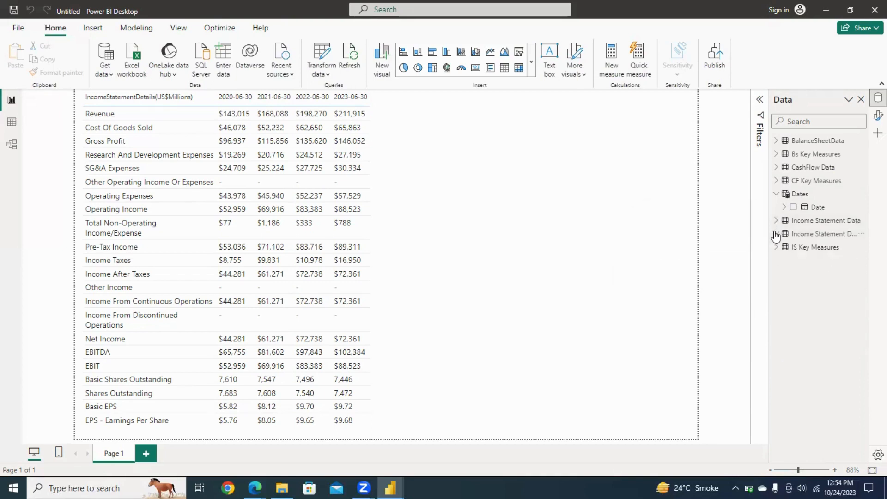
pyautogui.click(776, 194)
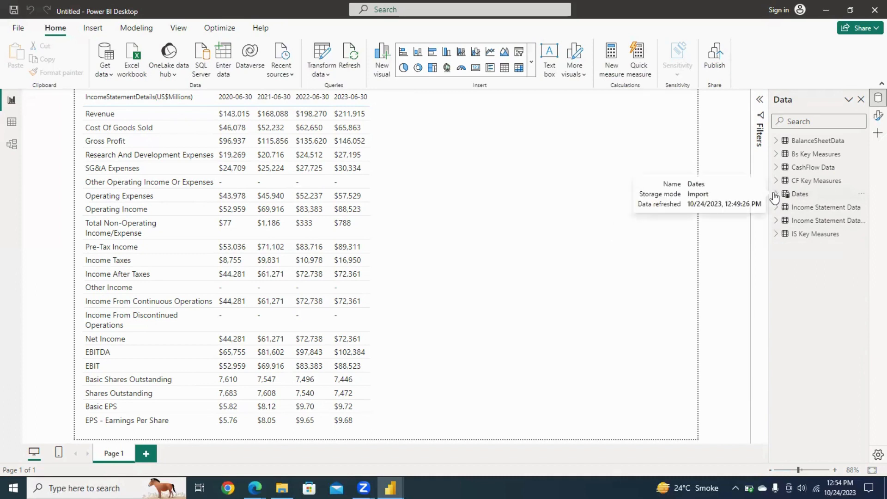